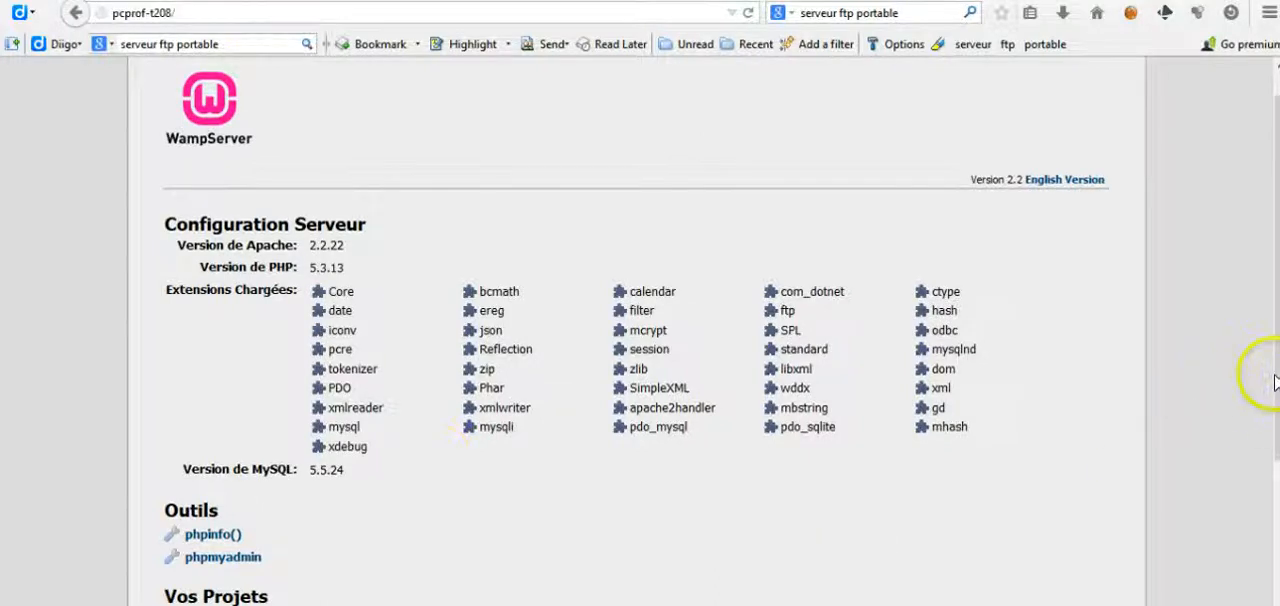
Step: Open the materielescalade project from the WampServer project list and go to its admin1234 back-office login page
{"action": "scroll", "coordinate": [1274, 380], "scroll_direction": "down", "scroll_amount": 1}
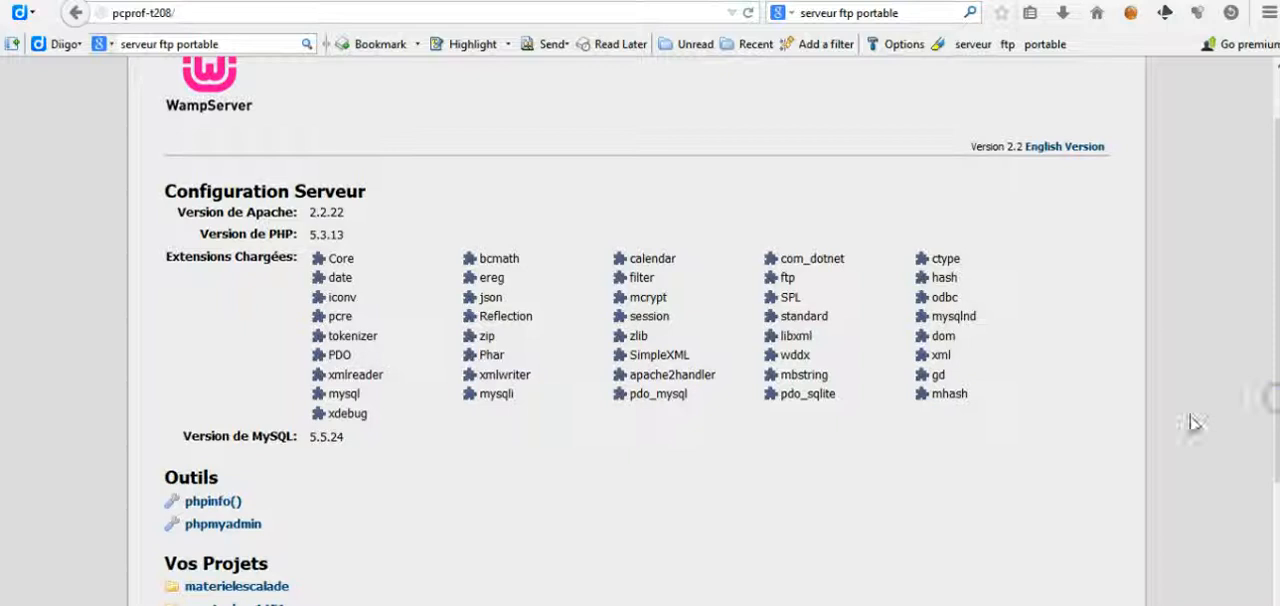
{"action": "left_click", "coordinate": [236, 586]}
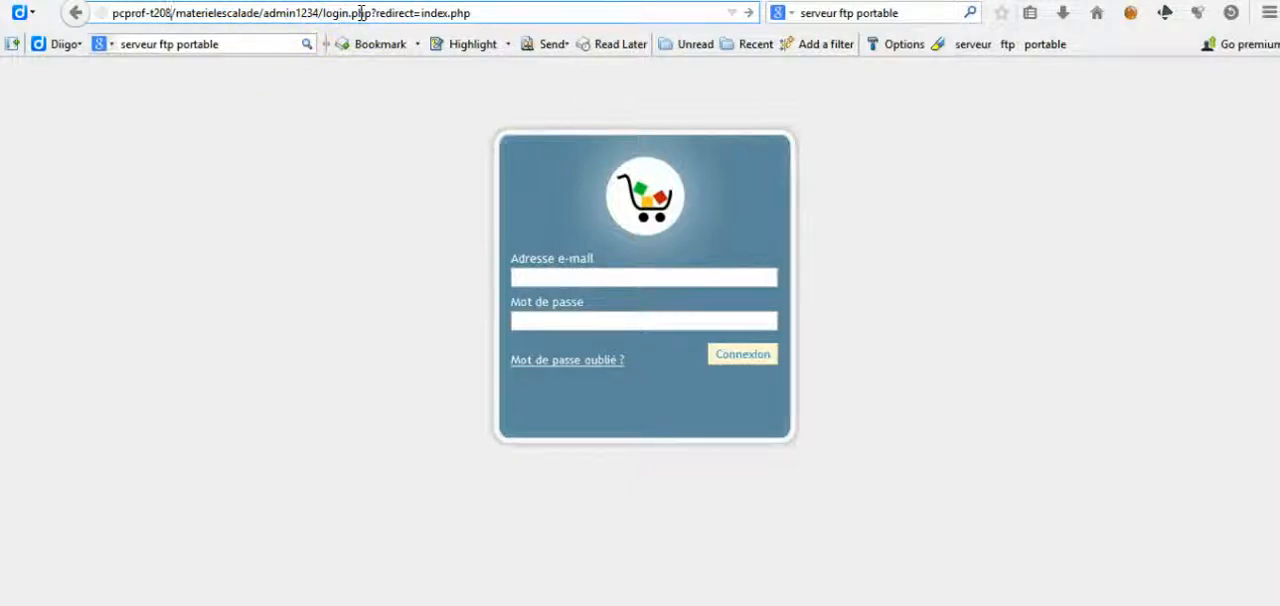
{"action": "left_click", "coordinate": [314, 14]}
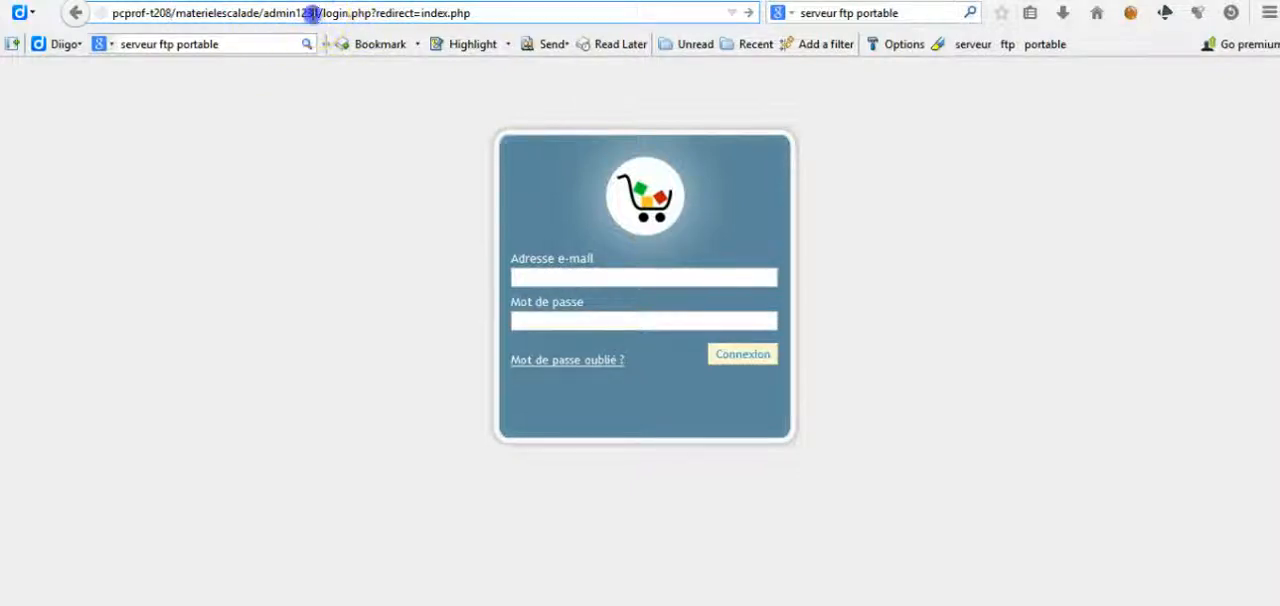
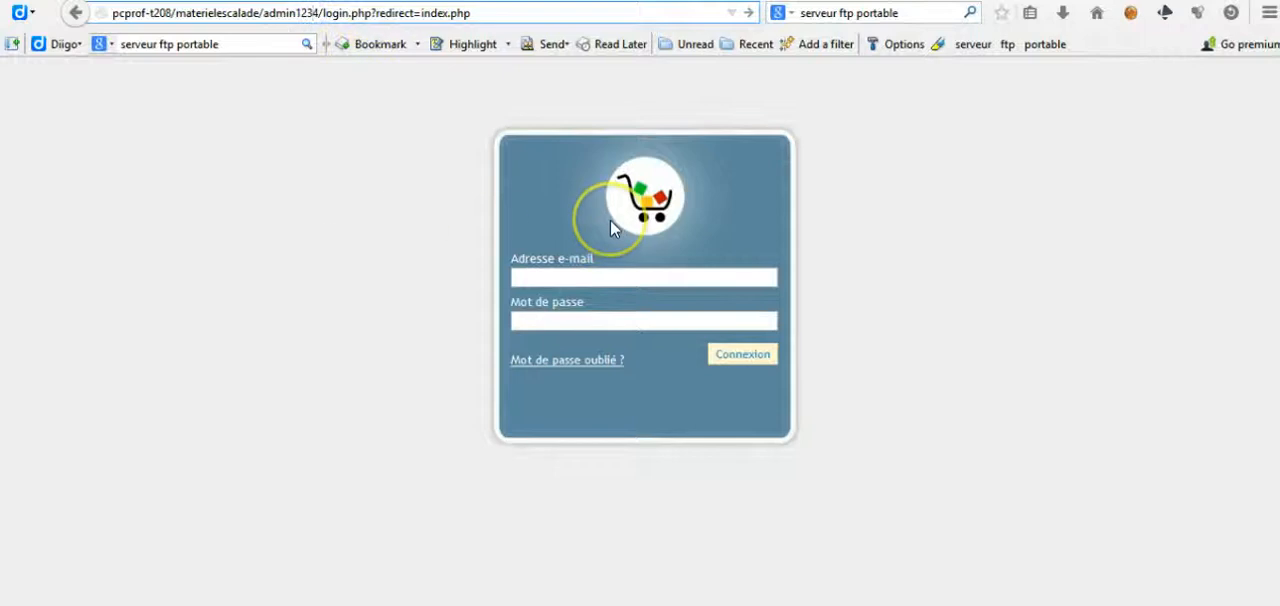
Step: Log in to the back office with the administrator's e-mail address and account password
{"action": "left_click", "coordinate": [557, 279]}
{"action": "type", "text": "eric."}
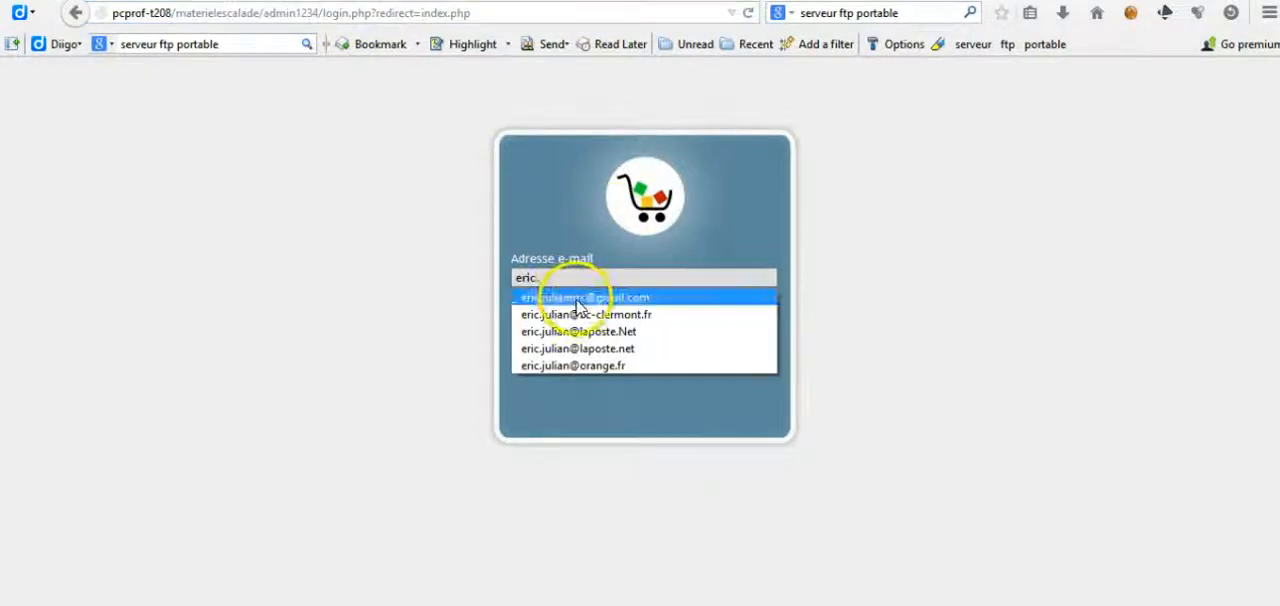
{"action": "left_click", "coordinate": [576, 298]}
{"action": "left_click", "coordinate": [576, 319]}
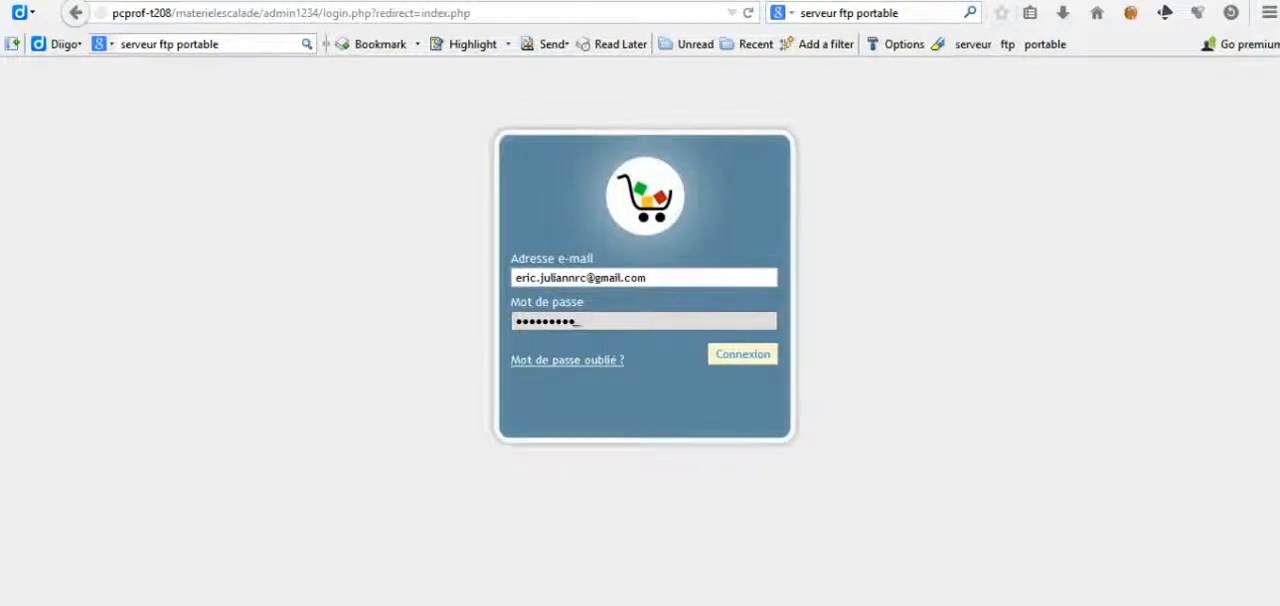
{"action": "key", "text": "Return"}
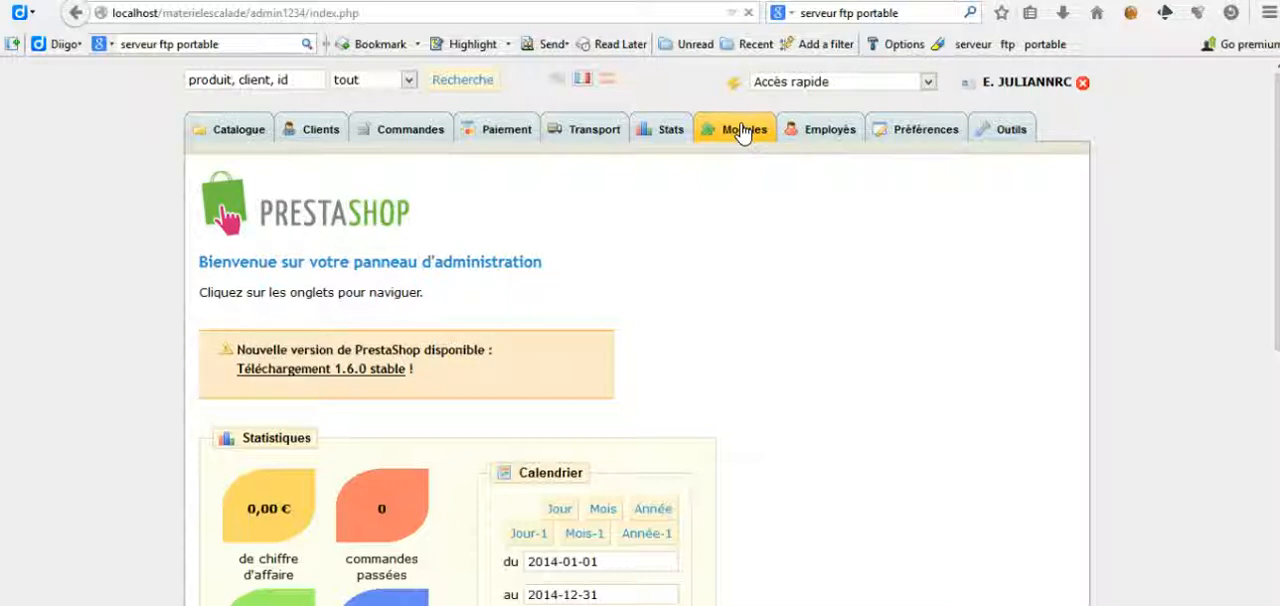
Step: Open the Modules section and look through the list of available modules, including the Tools group
{"action": "left_click", "coordinate": [741, 131]}
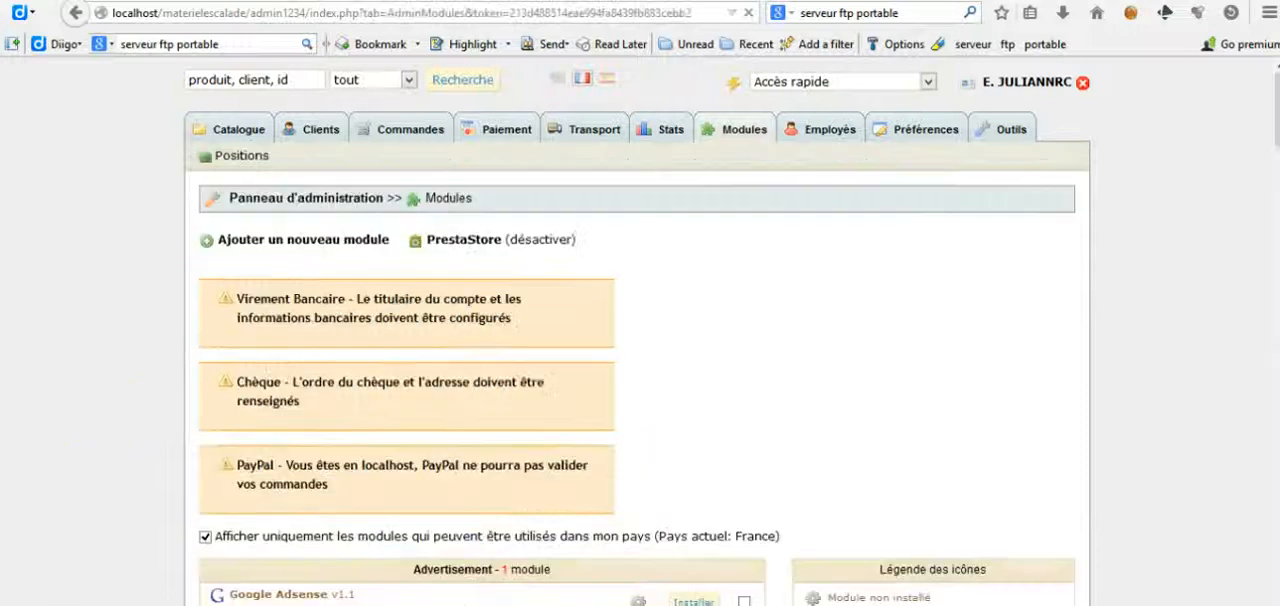
{"action": "left_click", "coordinate": [644, 380]}
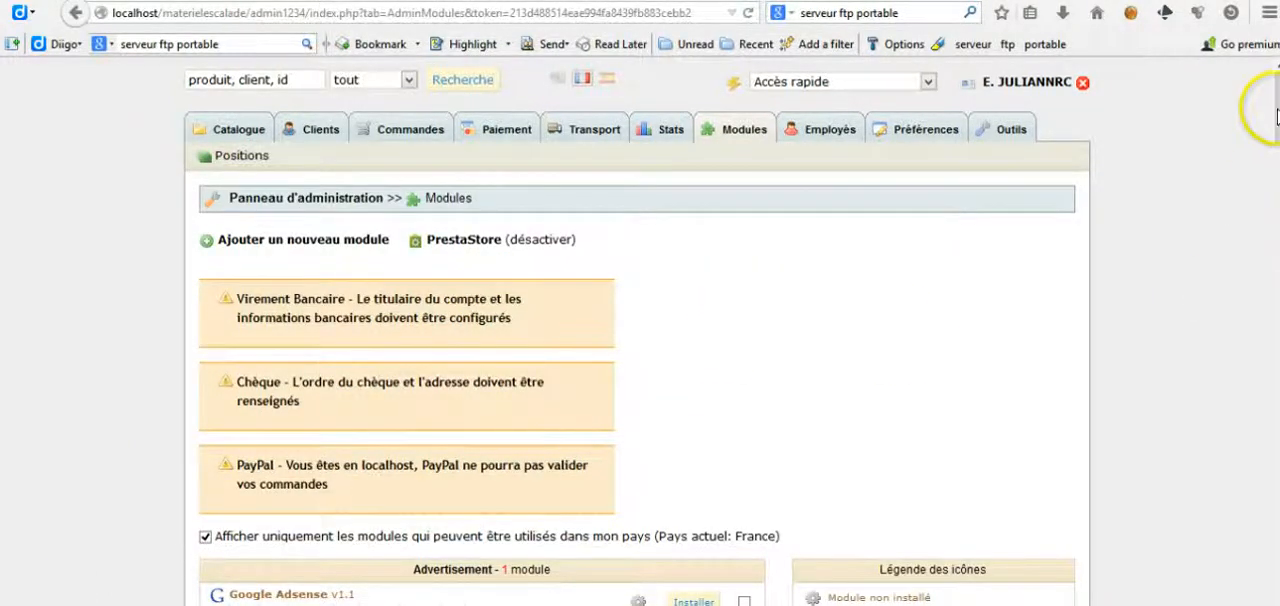
{"action": "left_click_drag", "start_coordinate": [1276, 86], "coordinate": [1276, 300]}
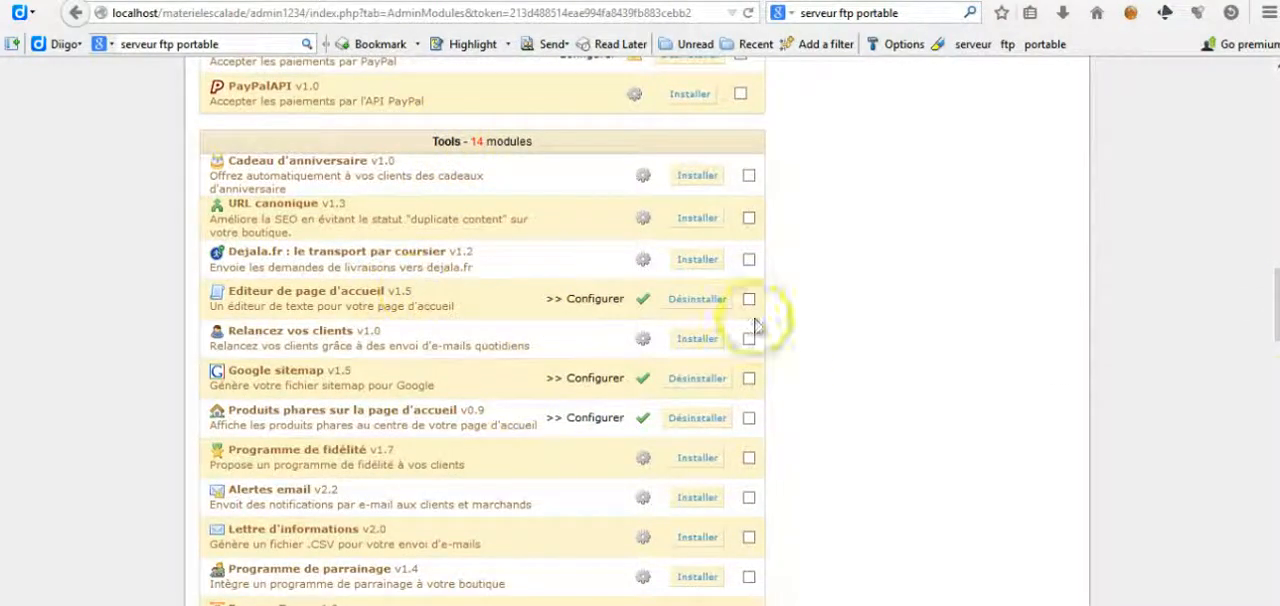
{"action": "left_click_drag", "start_coordinate": [1276, 333], "coordinate": [1258, 125]}
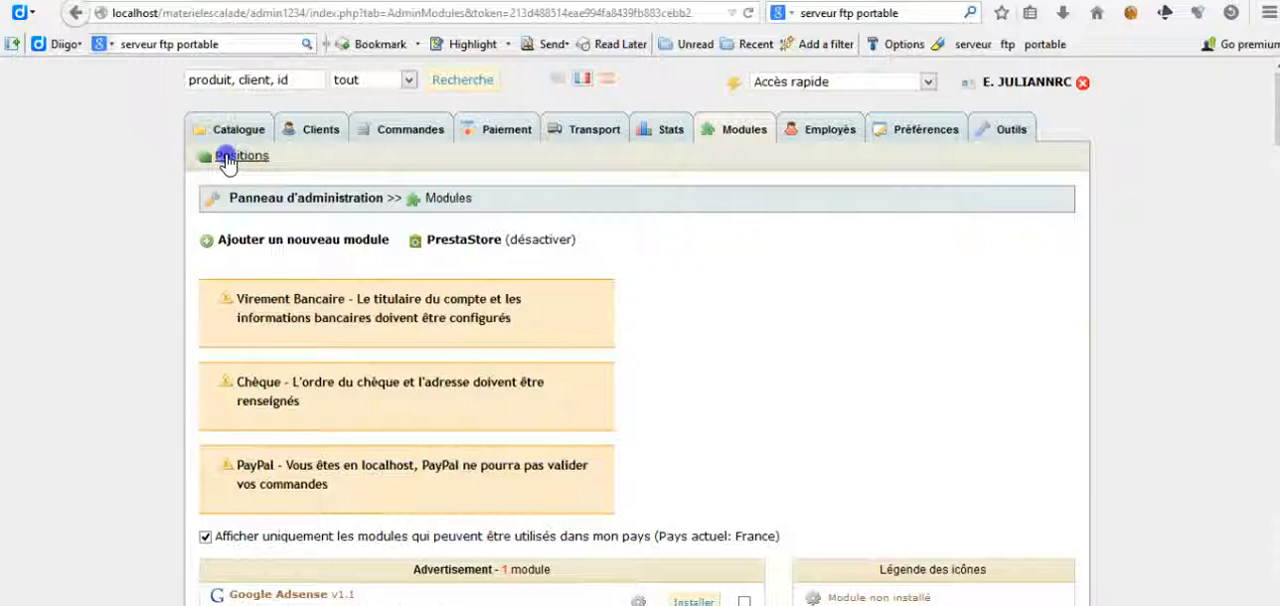
Step: Open the module Positions page and look over the Payment, Right column and Left column hooks
{"action": "left_click", "coordinate": [227, 160]}
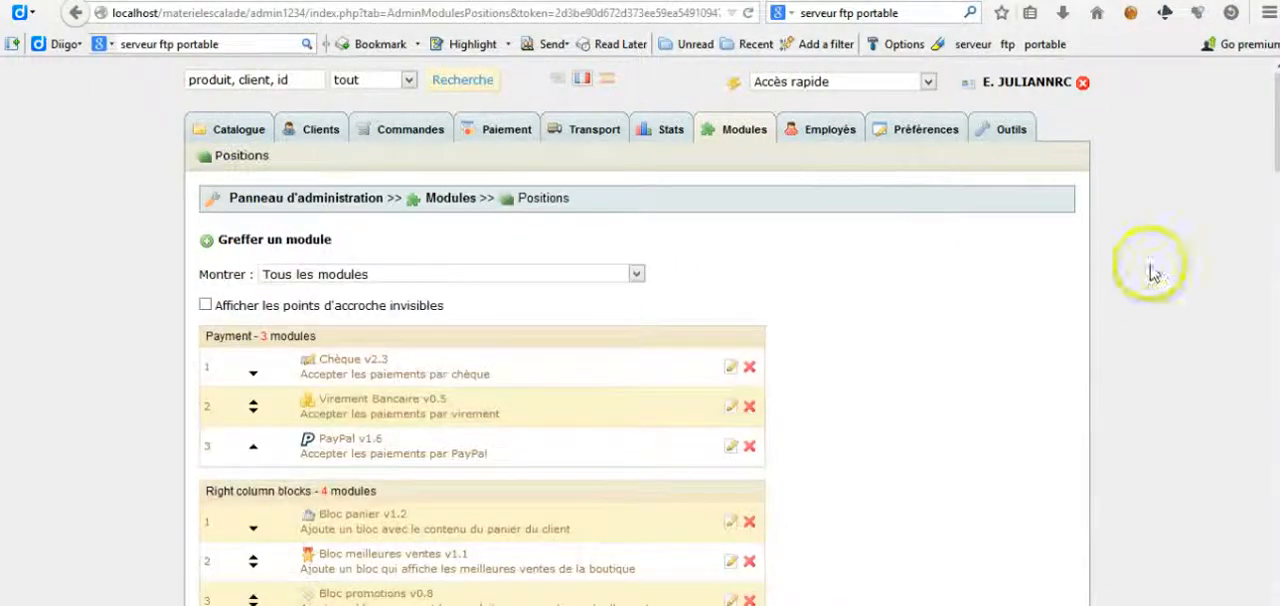
{"action": "left_click_drag", "start_coordinate": [1276, 148], "coordinate": [1275, 195]}
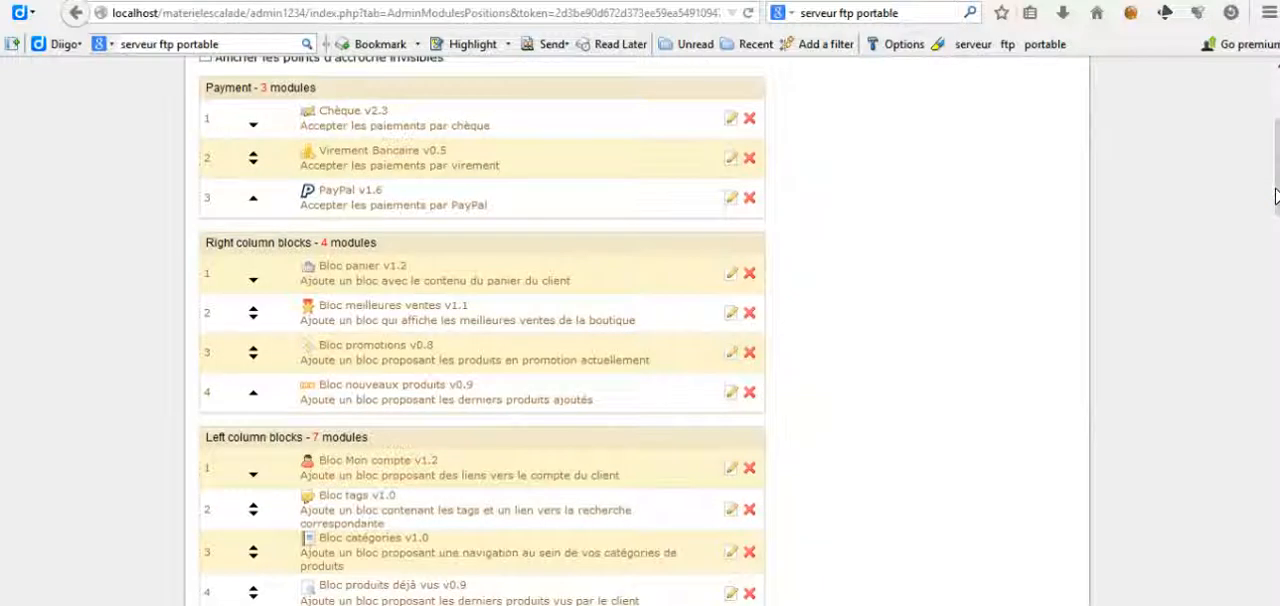
{"action": "left_click_drag", "start_coordinate": [1274, 160], "coordinate": [1275, 117]}
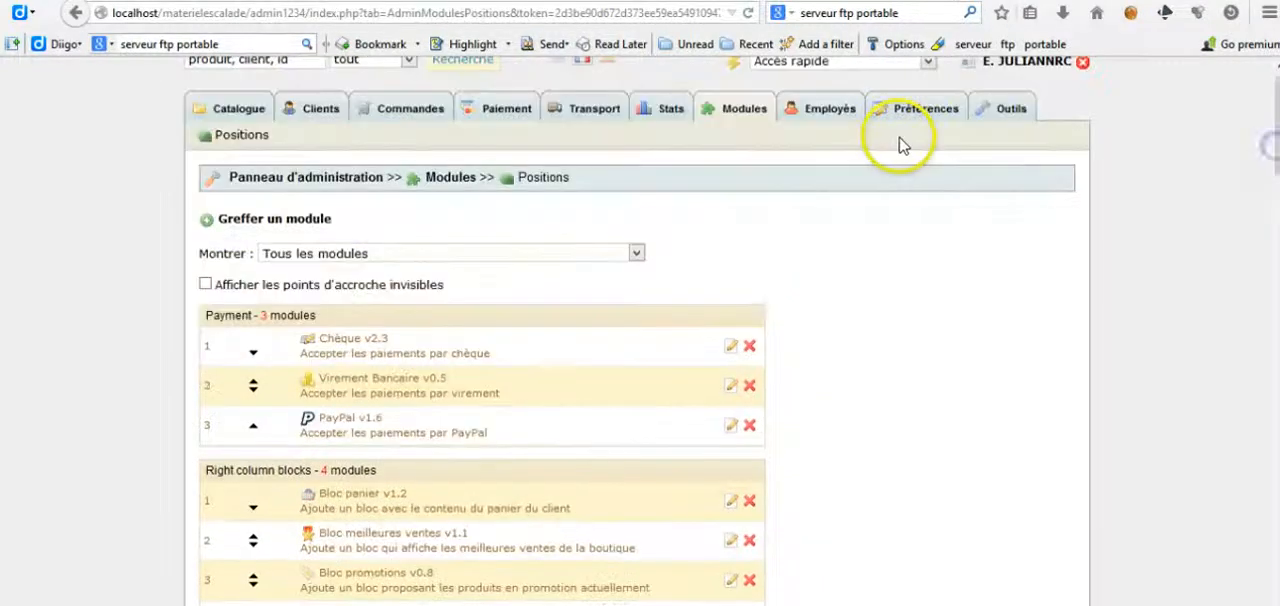
Step: Open Ma boutique through quick access and examine the block layout on the storefront home page
{"action": "left_click", "coordinate": [930, 66]}
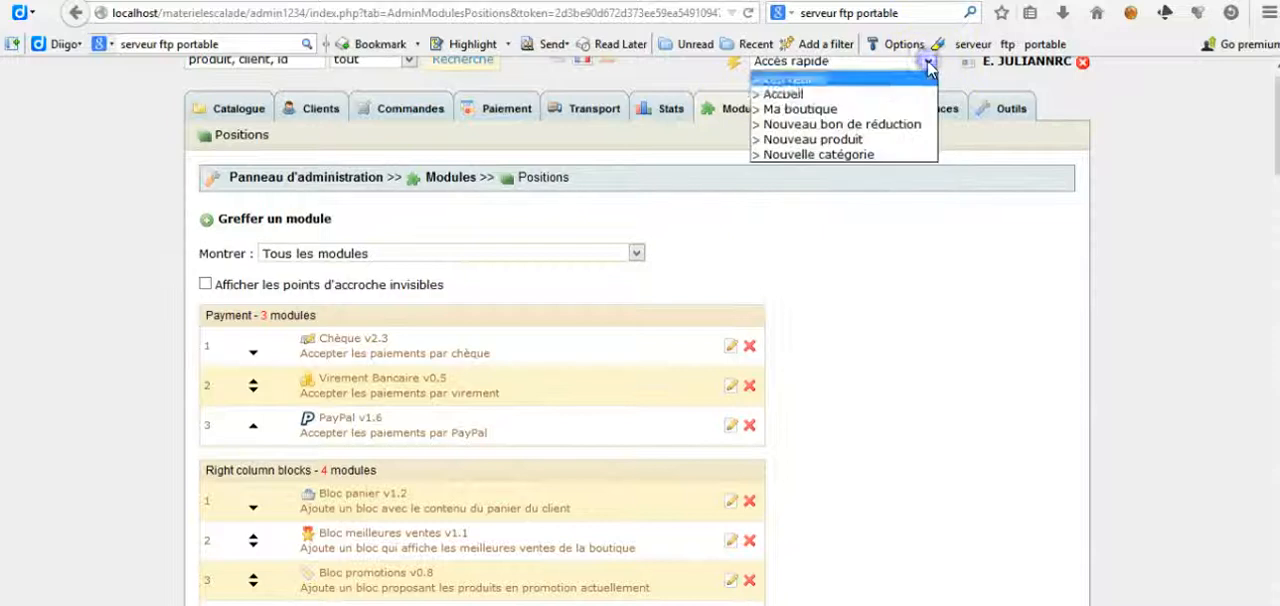
{"action": "left_click", "coordinate": [884, 112]}
{"action": "left_click", "coordinate": [467, 192]}
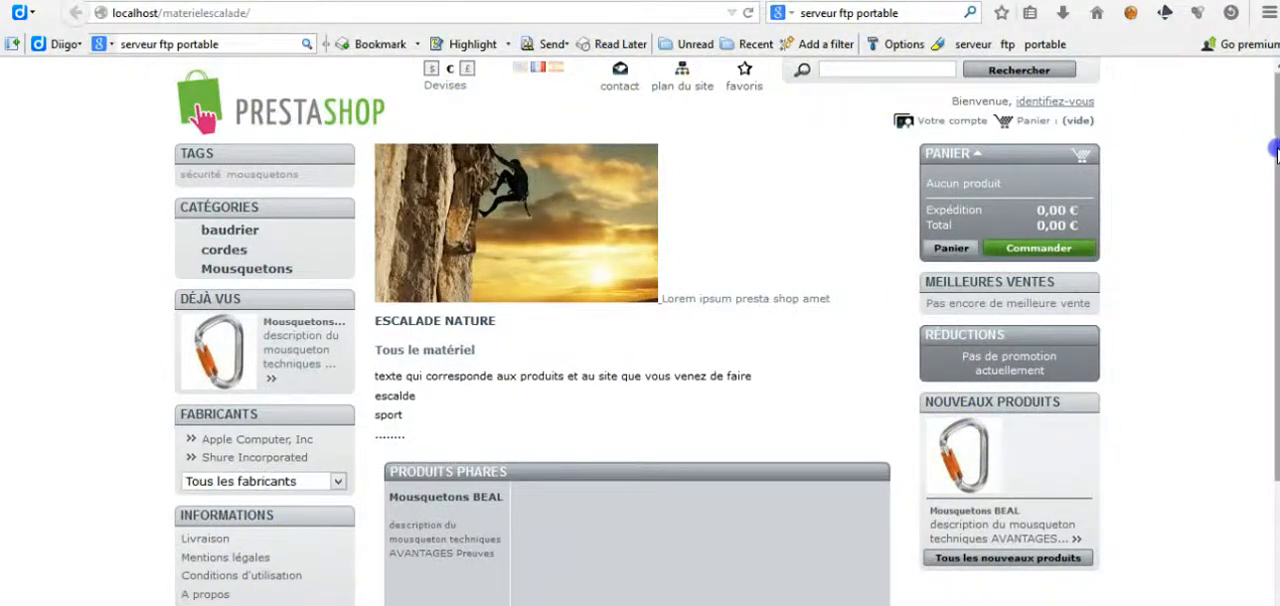
{"action": "scroll", "coordinate": [1250, 140], "scroll_direction": "down", "scroll_amount": 3}
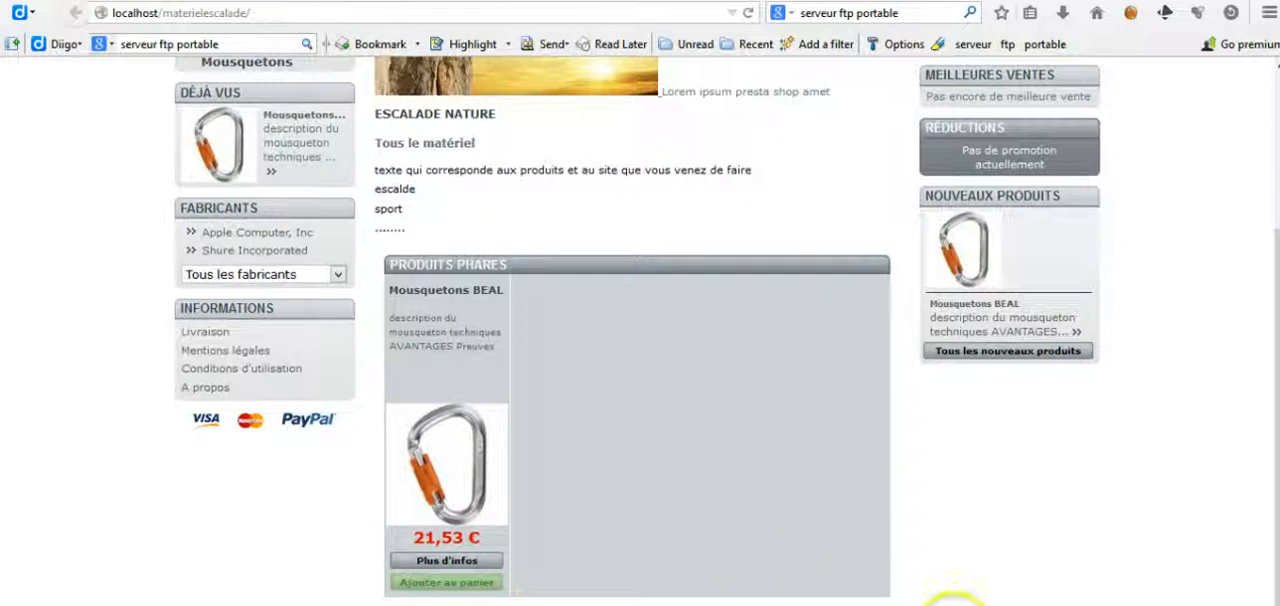
{"action": "scroll", "coordinate": [1264, 474], "scroll_direction": "up", "scroll_amount": 3}
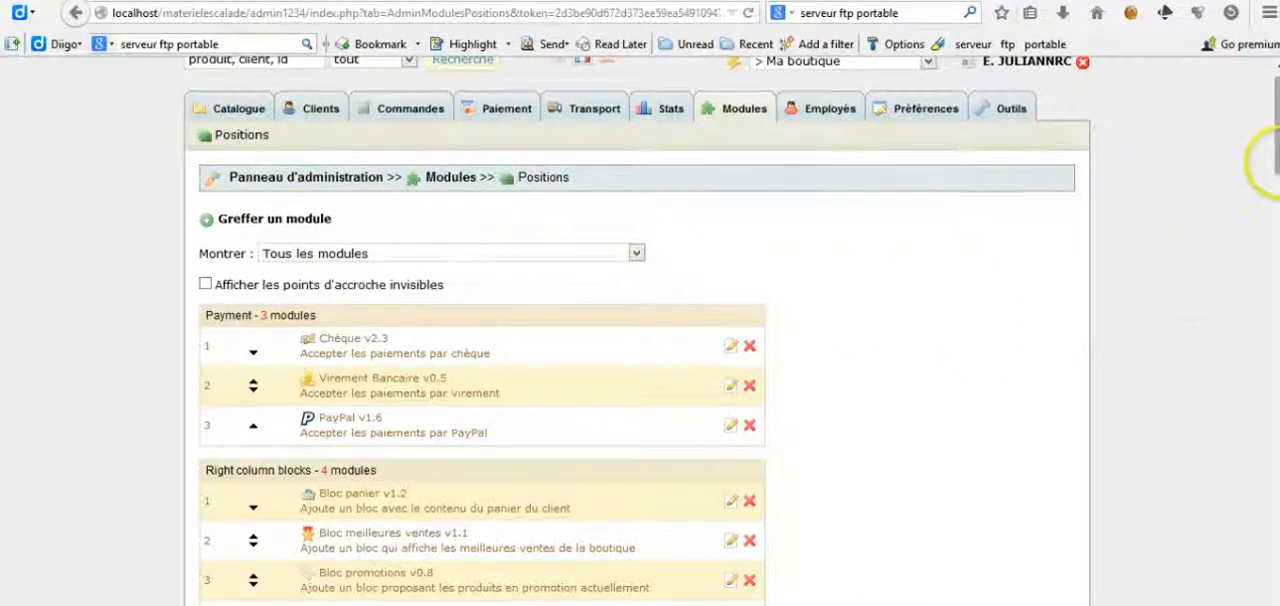
Step: Move Bloc nouveaux produits to first place in Right column blocks and reload the storefront to check the order
{"action": "scroll", "coordinate": [1276, 165], "scroll_direction": "down", "scroll_amount": 3}
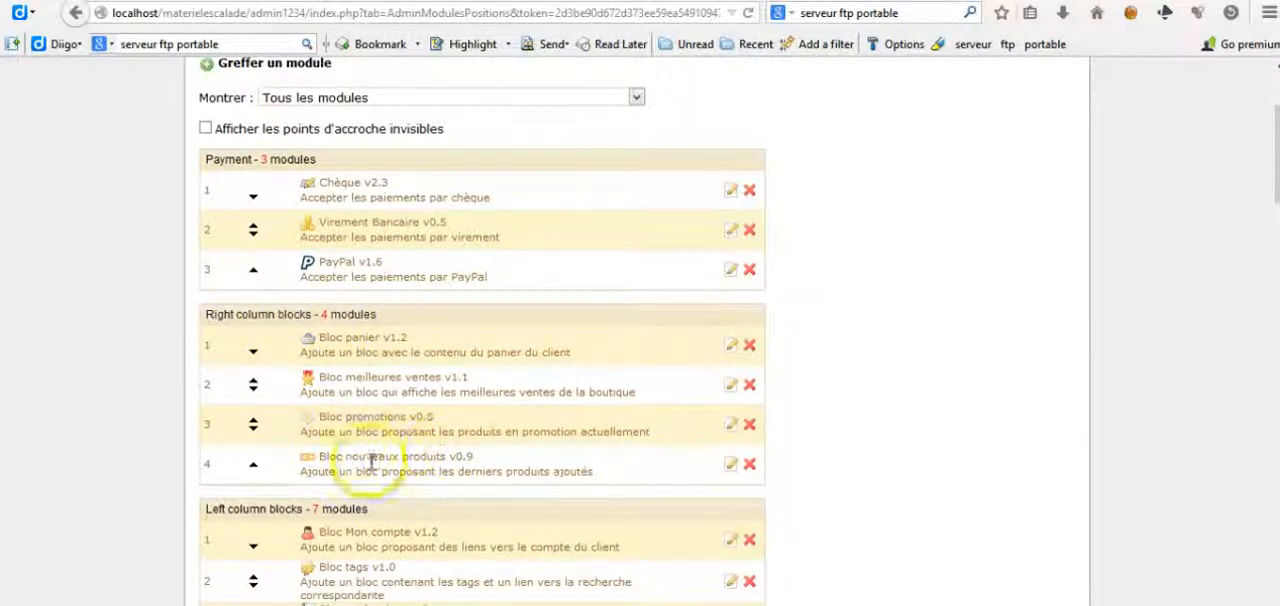
{"action": "left_click", "coordinate": [254, 468]}
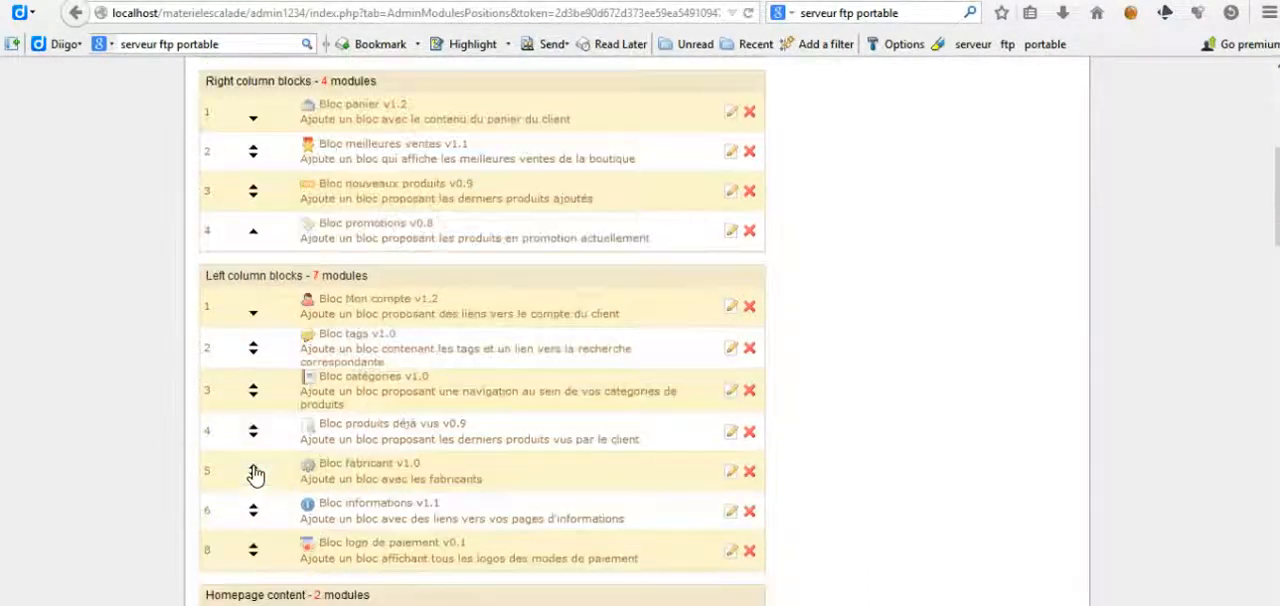
{"action": "left_click", "coordinate": [255, 192]}
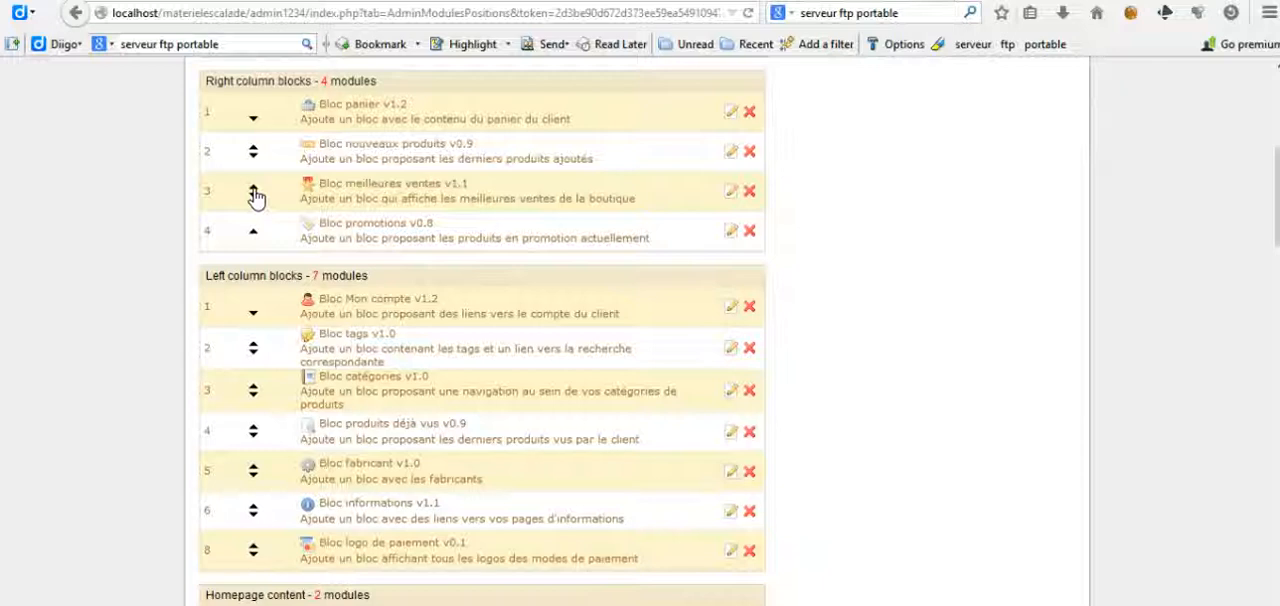
{"action": "left_click", "coordinate": [254, 148]}
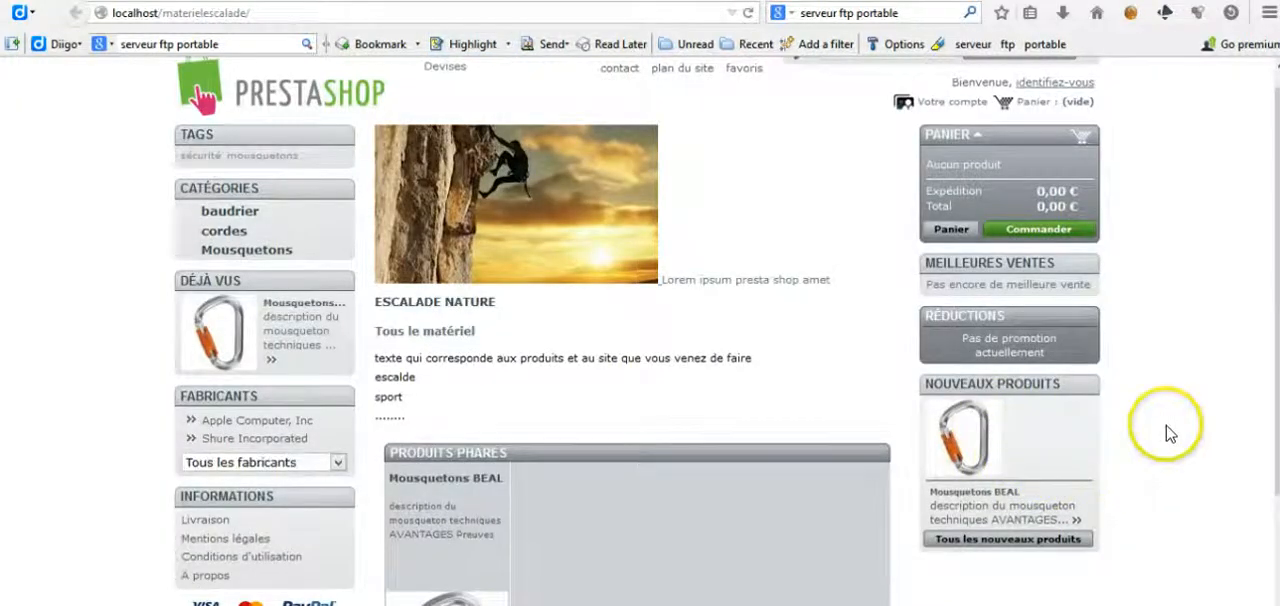
{"action": "key", "text": "F5"}
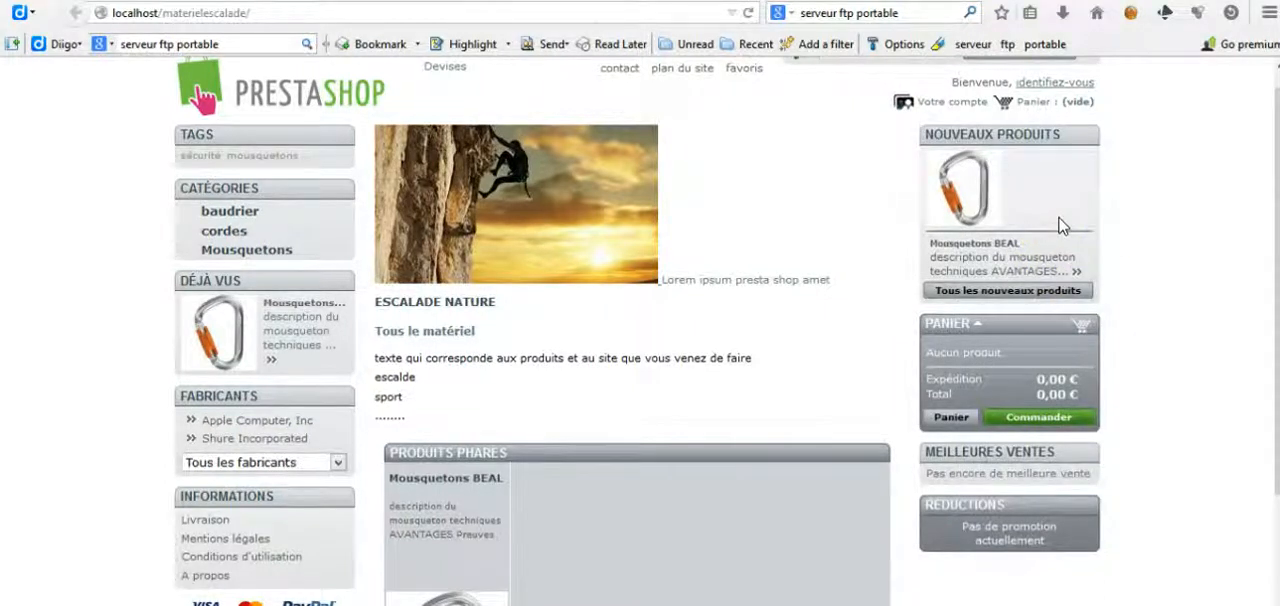
{"action": "left_click", "coordinate": [302, 0]}
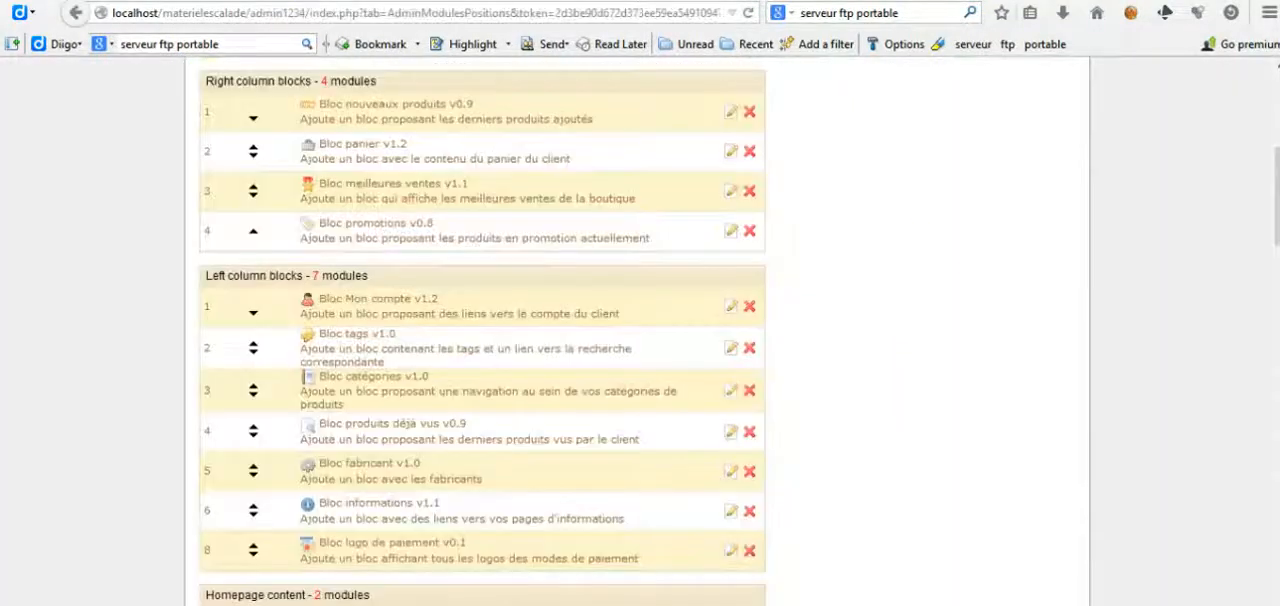
Step: Remove Bloc devises from the Top of pages hook
{"action": "left_click_drag", "start_coordinate": [1275, 235], "coordinate": [1258, 120]}
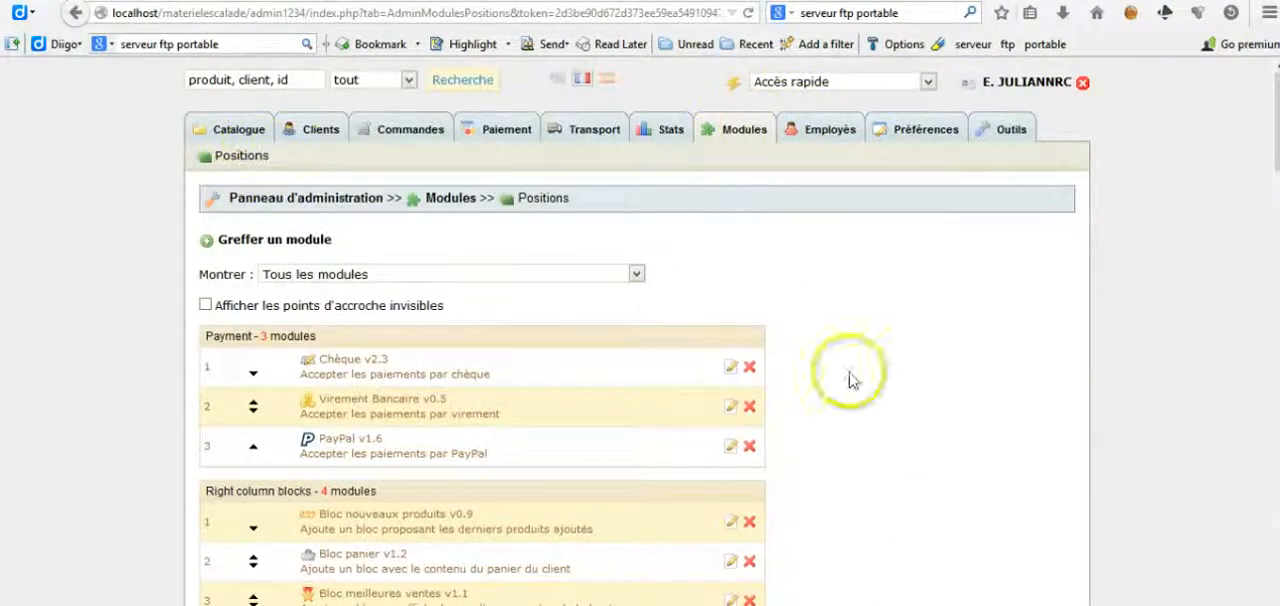
{"action": "left_click_drag", "start_coordinate": [1272, 145], "coordinate": [1276, 182]}
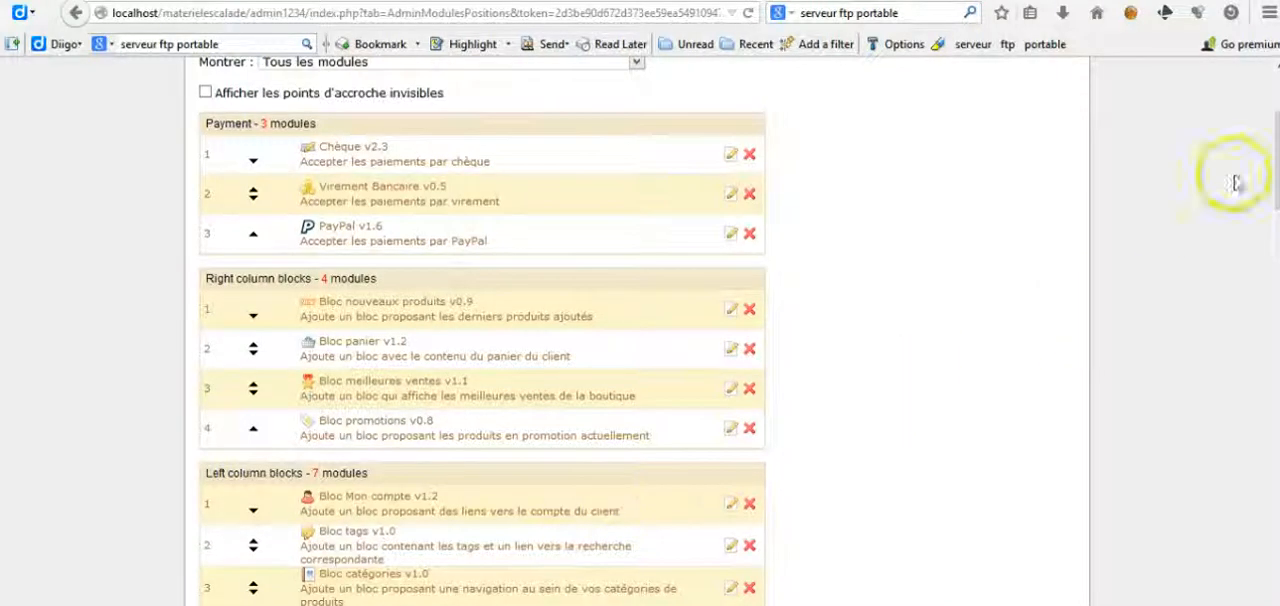
{"action": "left_click_drag", "start_coordinate": [1272, 176], "coordinate": [1276, 277]}
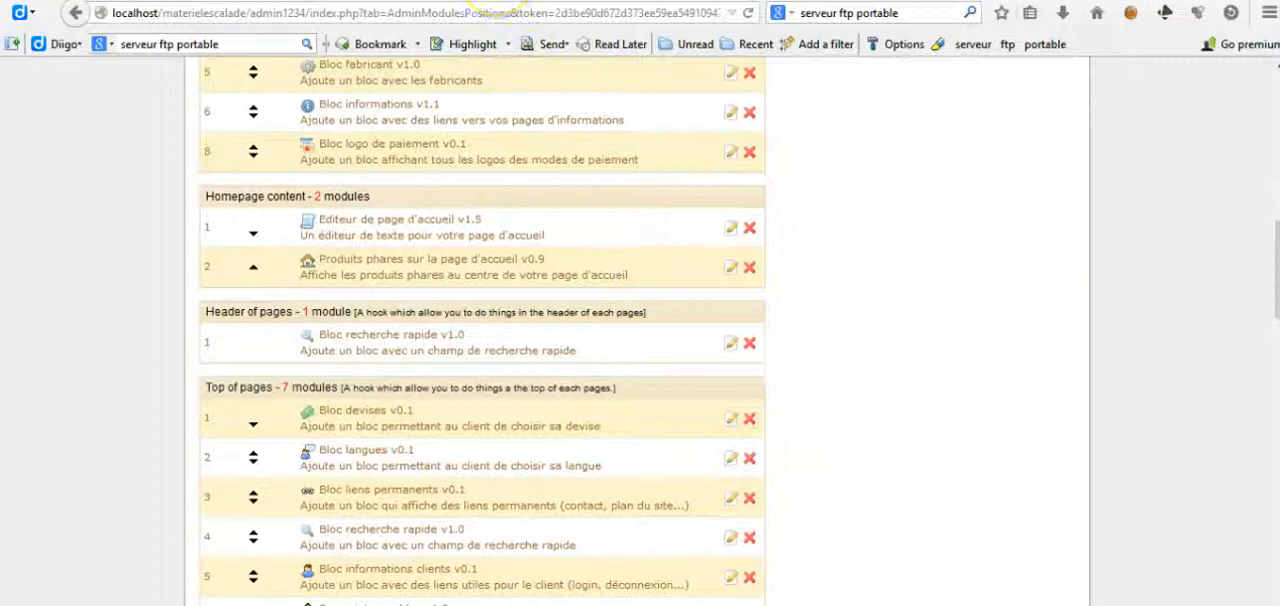
{"action": "left_click", "coordinate": [475, 1]}
{"action": "left_click_drag", "start_coordinate": [1276, 255], "coordinate": [1261, 135]}
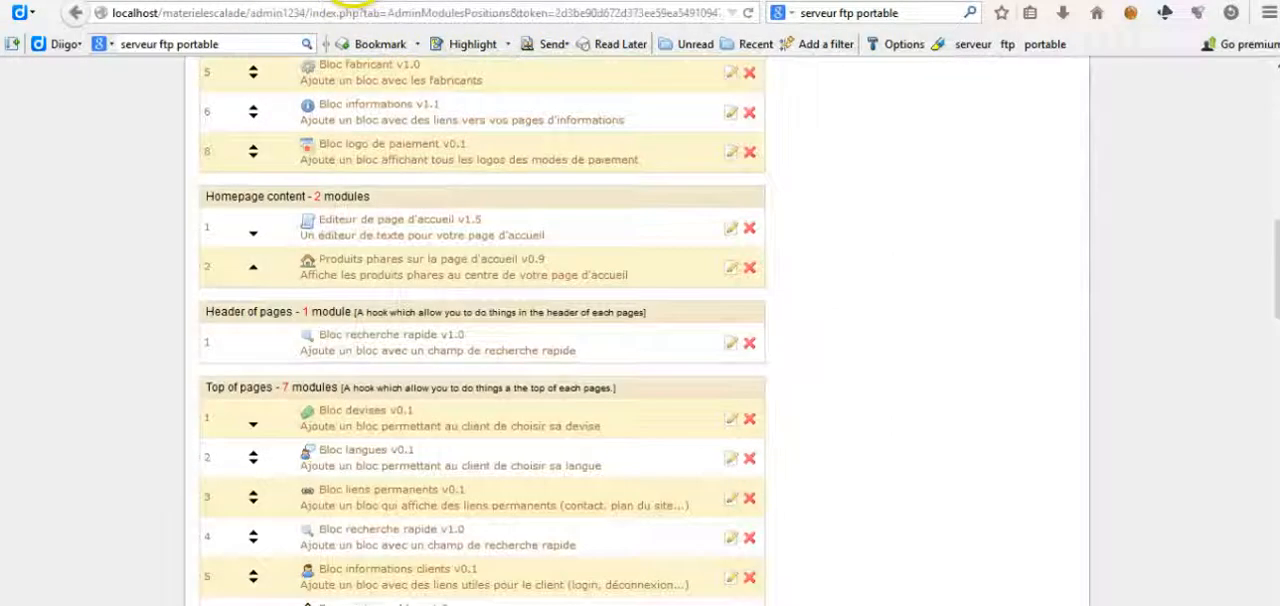
{"action": "left_click", "coordinate": [750, 420]}
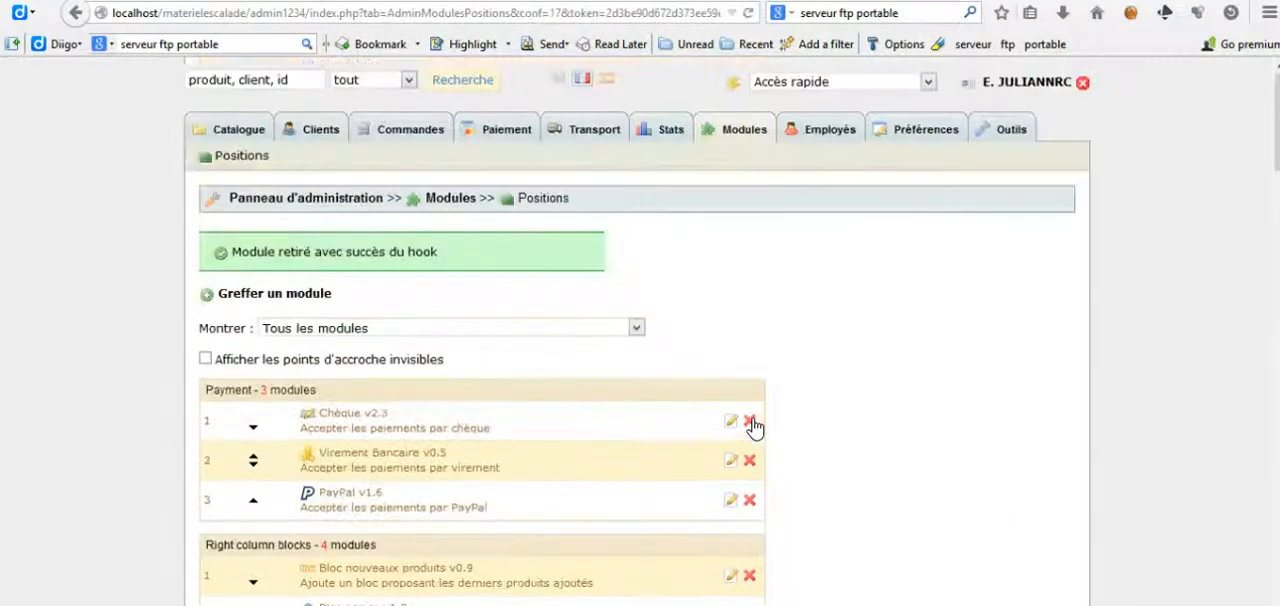
Step: Remove Bloc langues from the Top of pages hook and reload the storefront to check its header
{"action": "left_click_drag", "start_coordinate": [1277, 137], "coordinate": [1277, 266]}
{"action": "scroll", "coordinate": [480, 330], "scroll_direction": "up", "scroll_amount": 1}
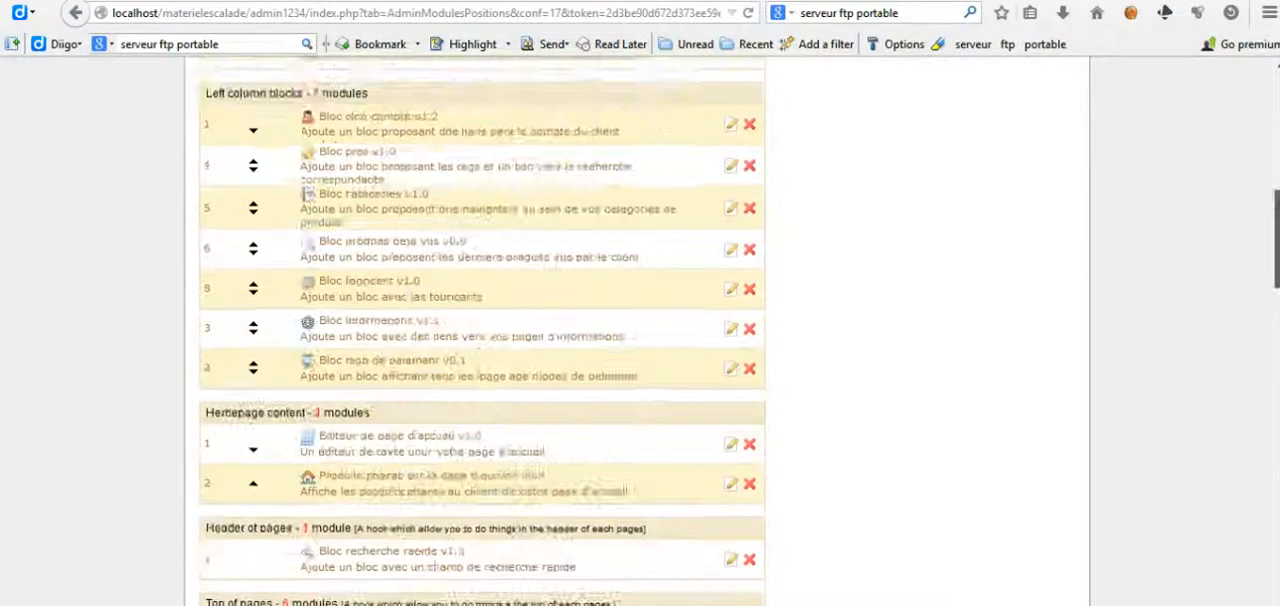
{"action": "scroll", "coordinate": [480, 330], "scroll_direction": "down", "scroll_amount": 4}
{"action": "left_click", "coordinate": [749, 290]}
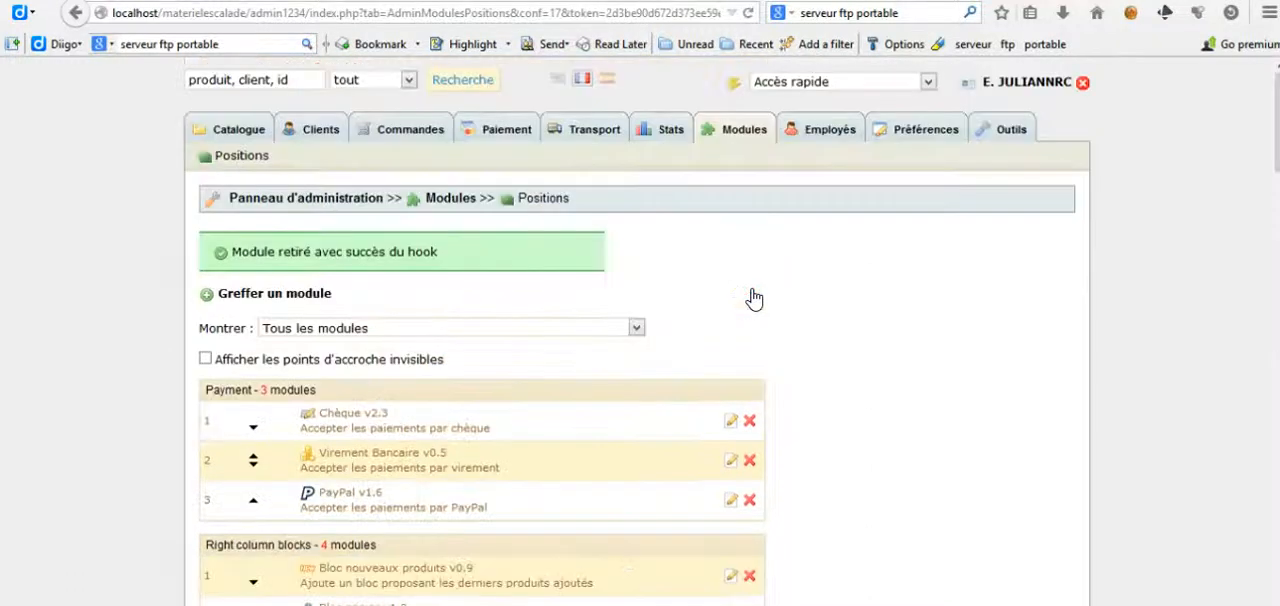
{"action": "left_click", "coordinate": [514, 1]}
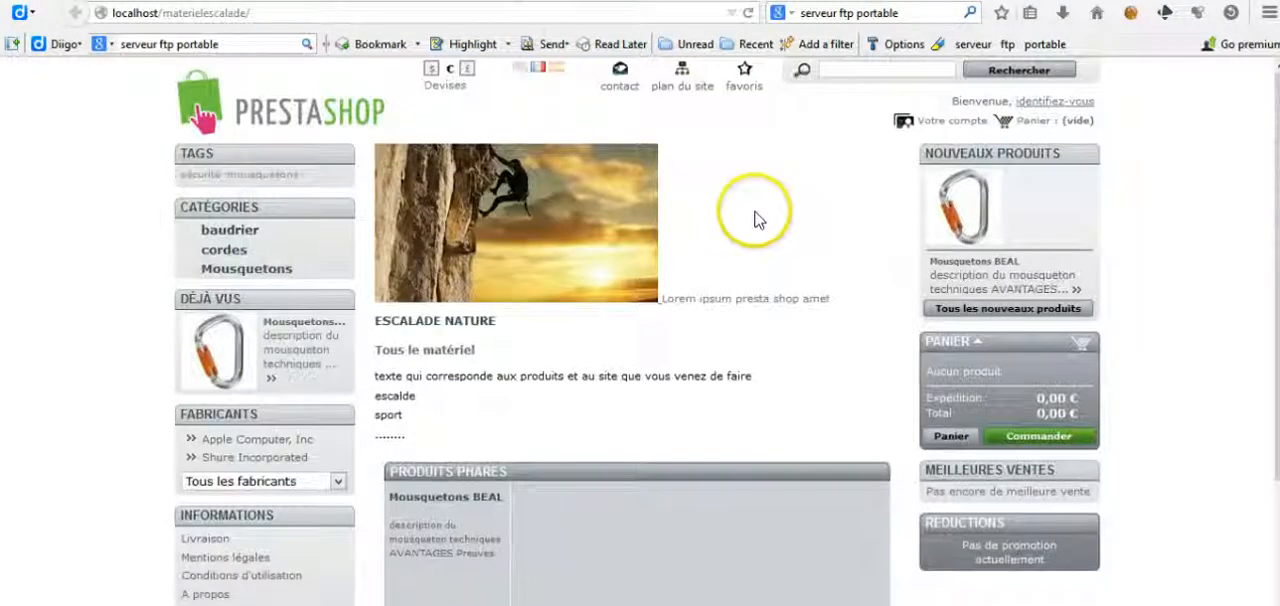
{"action": "key", "text": "F5"}
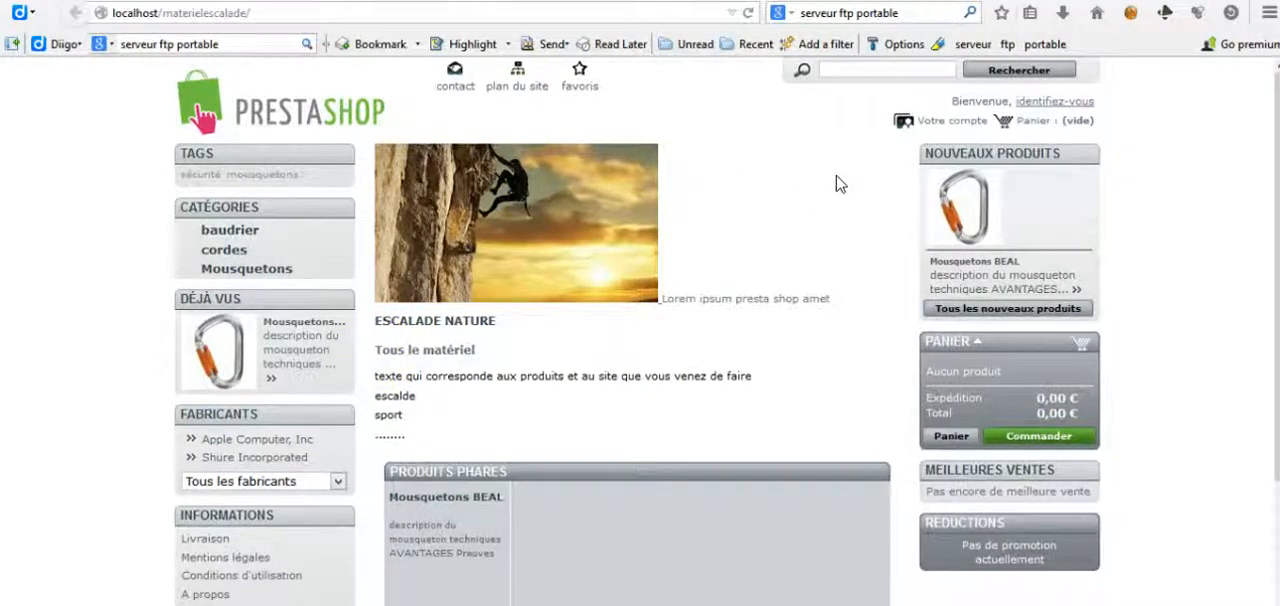
{"action": "left_click", "coordinate": [314, 12]}
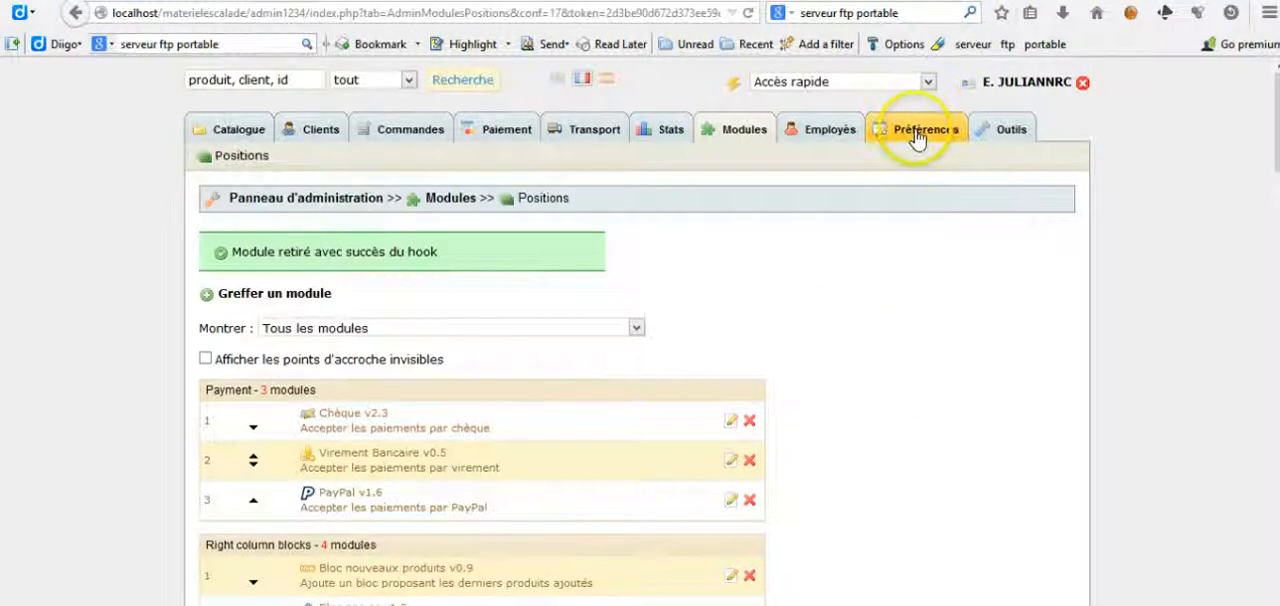
Step: Open the Apparence page of the shop preferences and compare its header logo setting with the storefront
{"action": "left_click", "coordinate": [917, 138]}
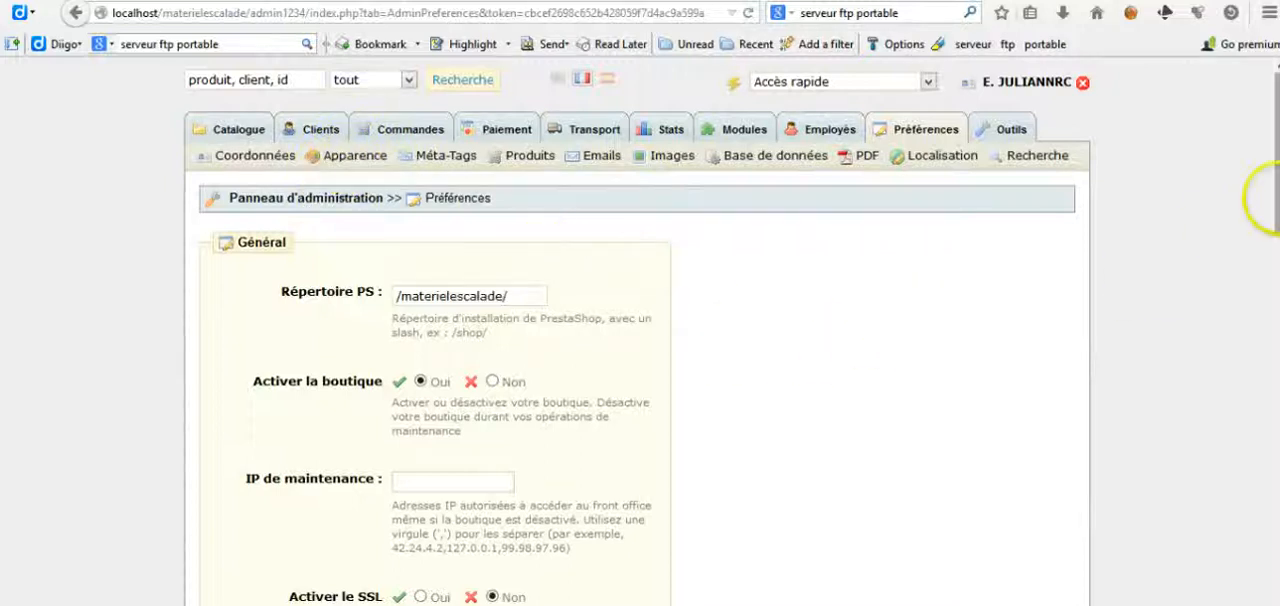
{"action": "left_click_drag", "start_coordinate": [1276, 199], "coordinate": [1270, 60]}
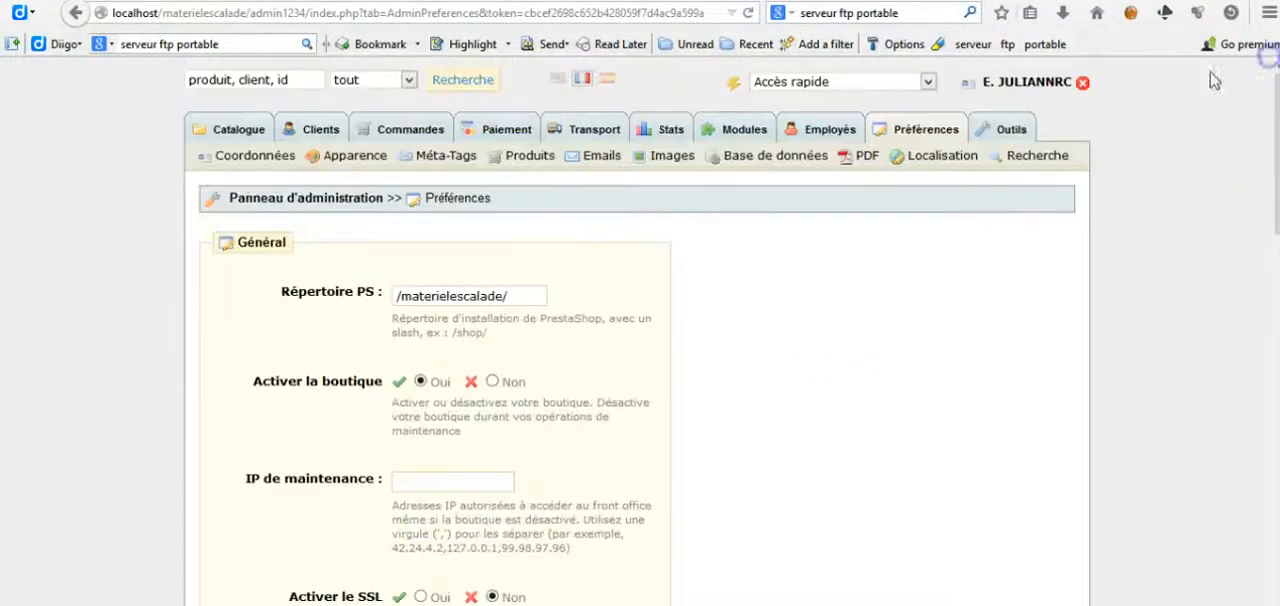
{"action": "left_click", "coordinate": [355, 157]}
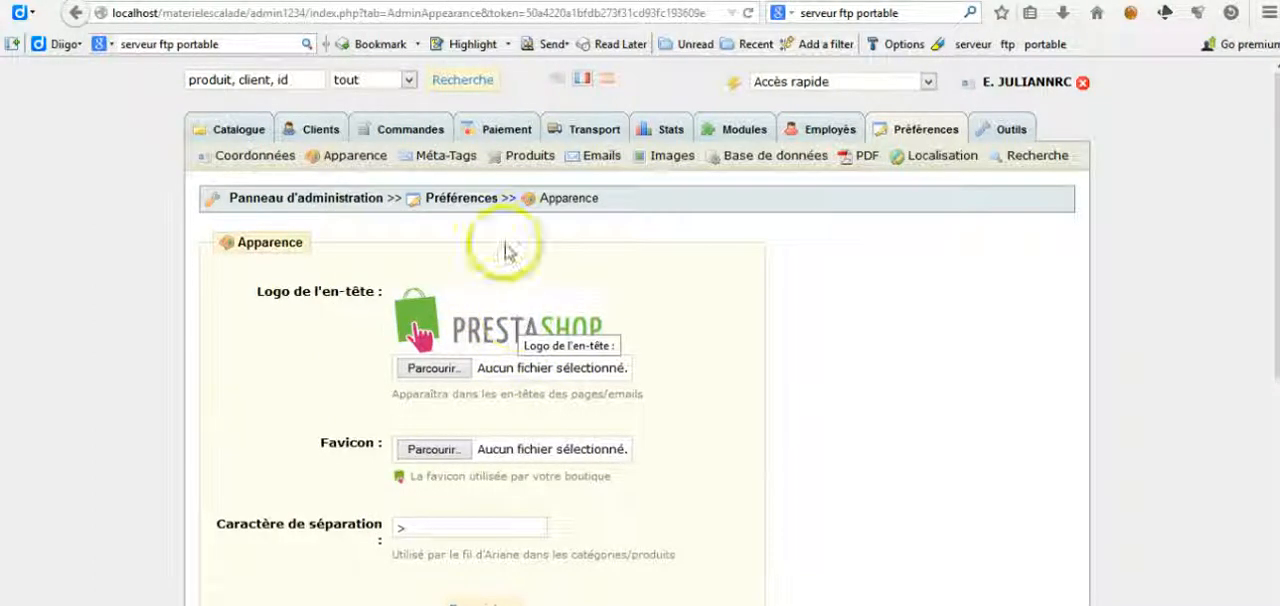
{"action": "left_click", "coordinate": [465, 1]}
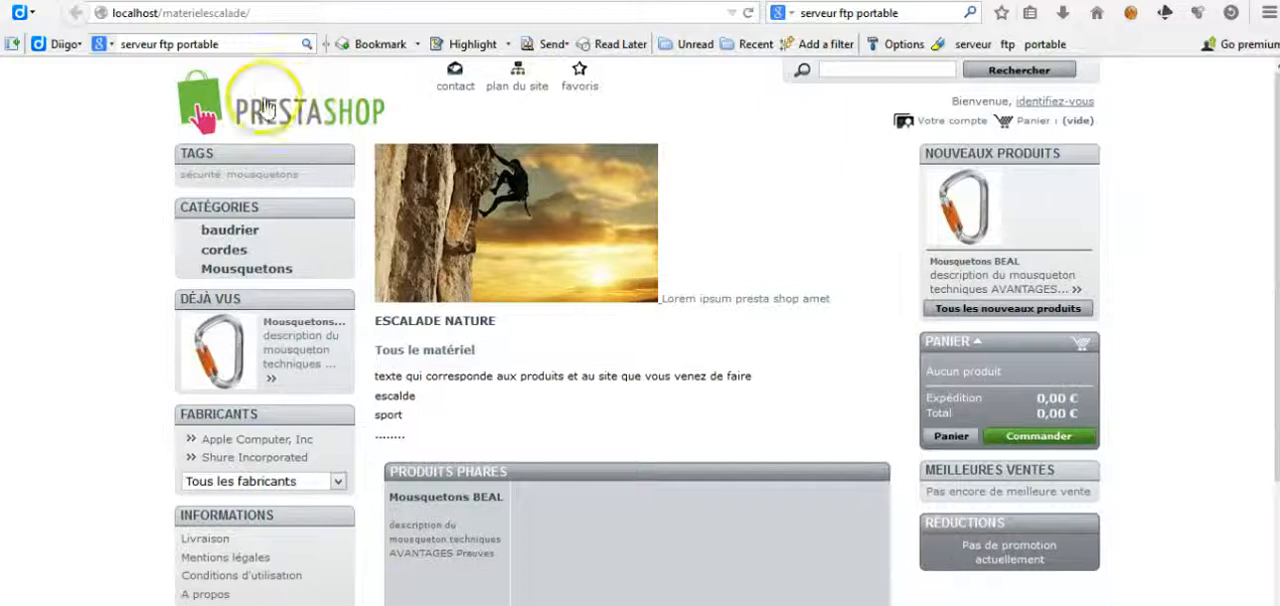
{"action": "left_click", "coordinate": [318, 3]}
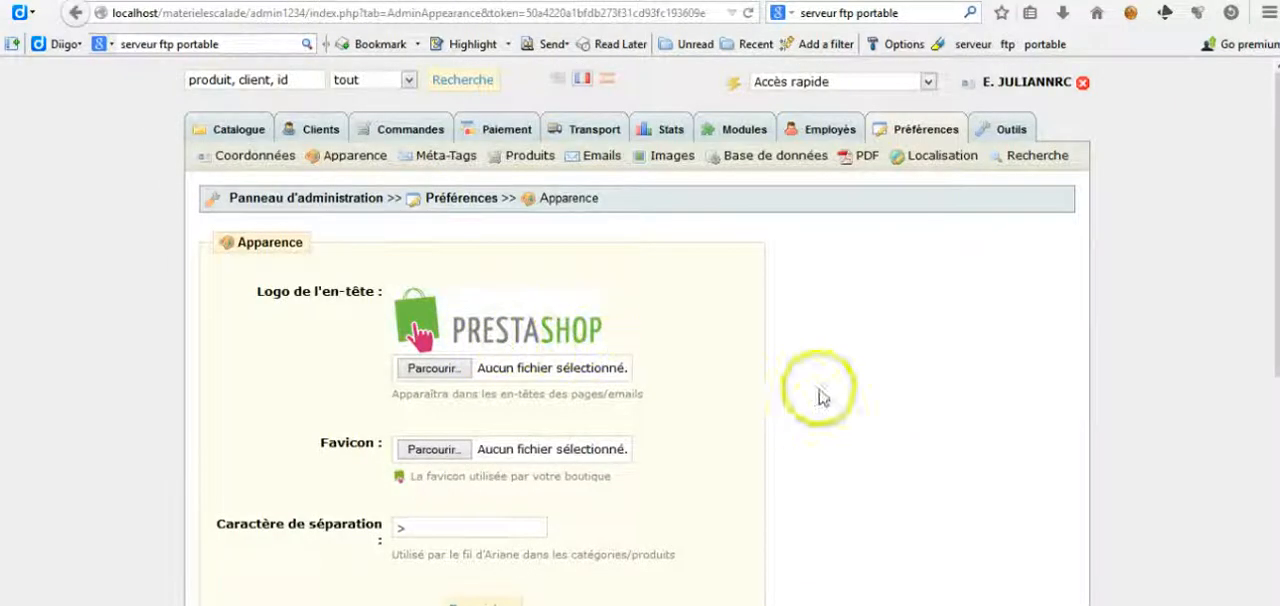
Step: Review the Thèmes section of the Apparence page and look through the web search results for theme prestashop
{"action": "left_click_drag", "start_coordinate": [1273, 258], "coordinate": [1275, 483]}
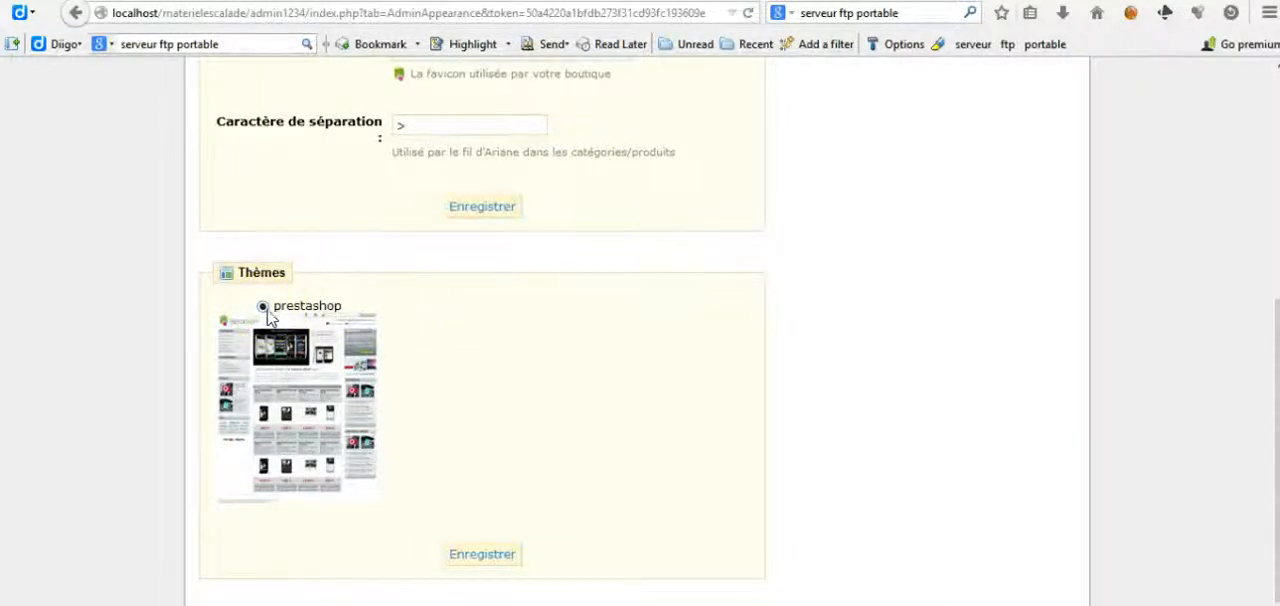
{"action": "left_click_drag", "start_coordinate": [1275, 316], "coordinate": [1275, 357]}
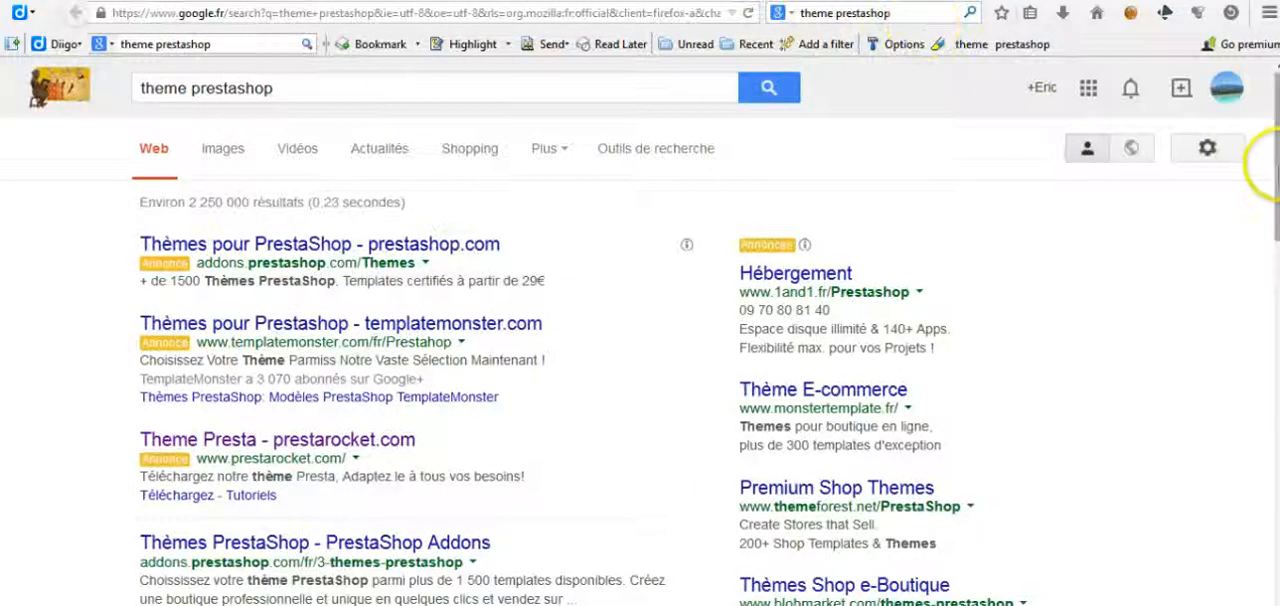
{"action": "left_click_drag", "start_coordinate": [1274, 175], "coordinate": [1274, 296]}
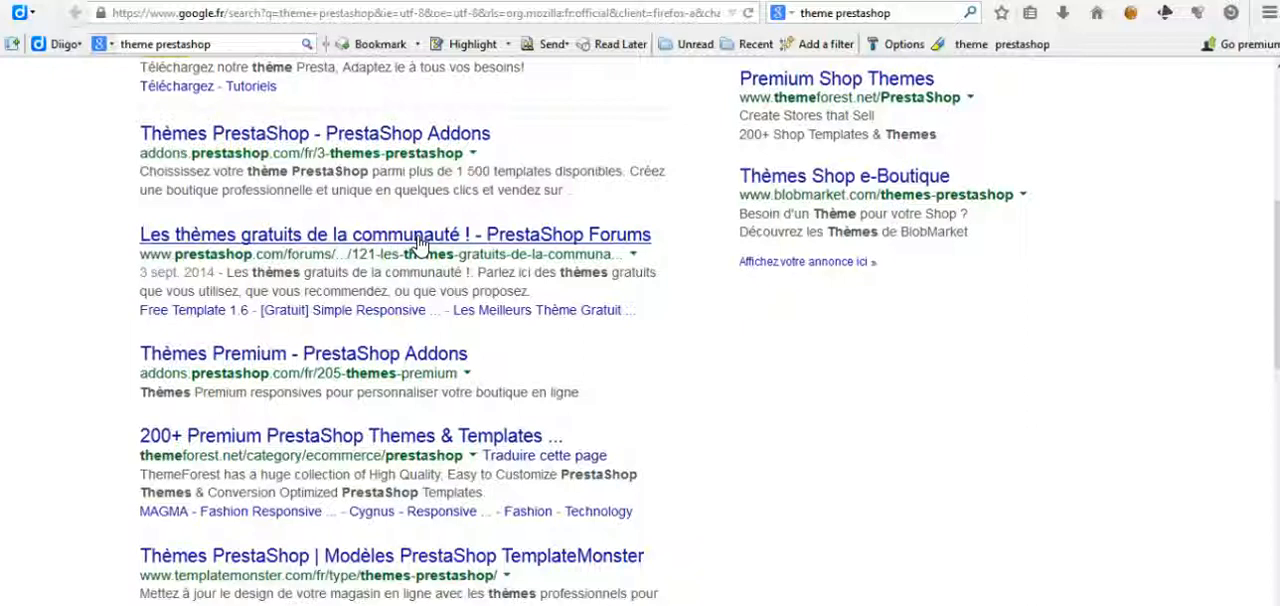
Step: Switch to the file explorer, open the WinSCPPortable folder in LogicielsPortable and launch WinSCPPortable.exe
{"action": "left_click", "coordinate": [378, 267]}
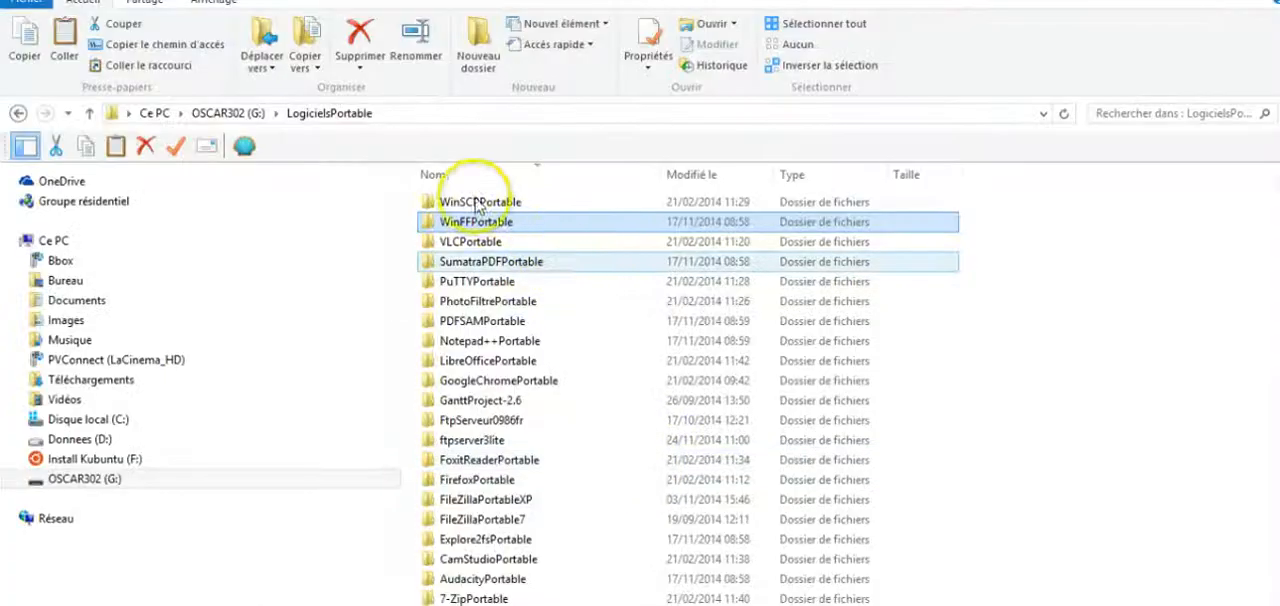
{"action": "left_click", "coordinate": [476, 205], "text": "ctrl"}
{"action": "double_click", "coordinate": [476, 205]}
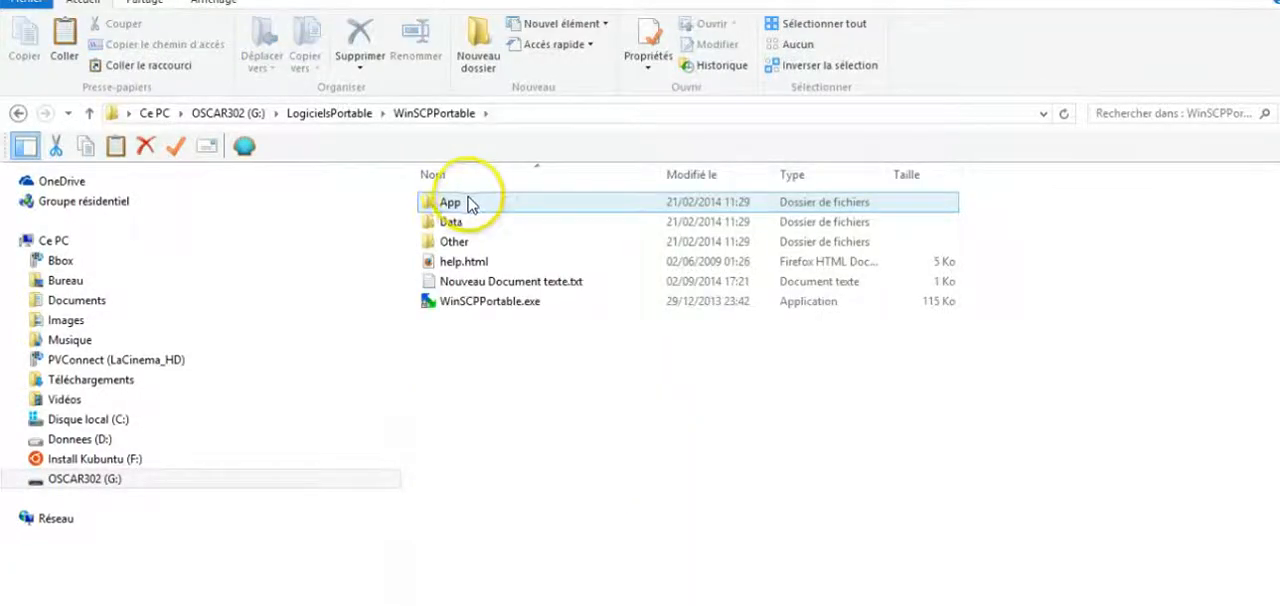
{"action": "left_click", "coordinate": [478, 288]}
{"action": "left_click", "coordinate": [477, 302]}
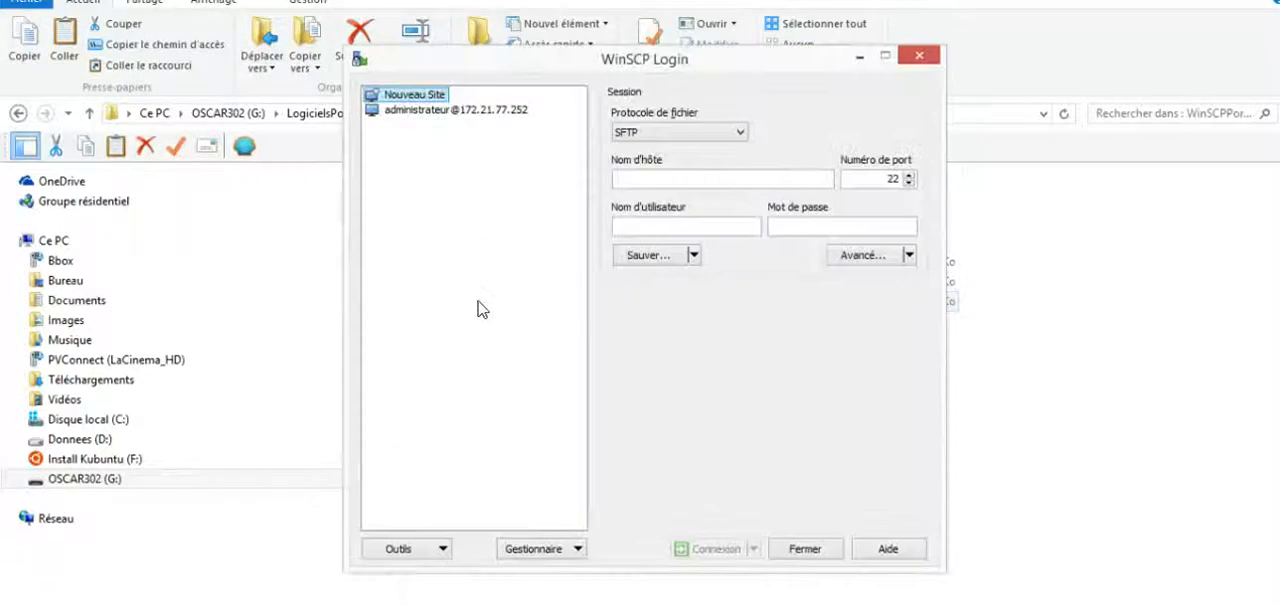
Step: Set the new session's file protocol to FTP and its host name to pcprof-T208
{"action": "left_click", "coordinate": [700, 131]}
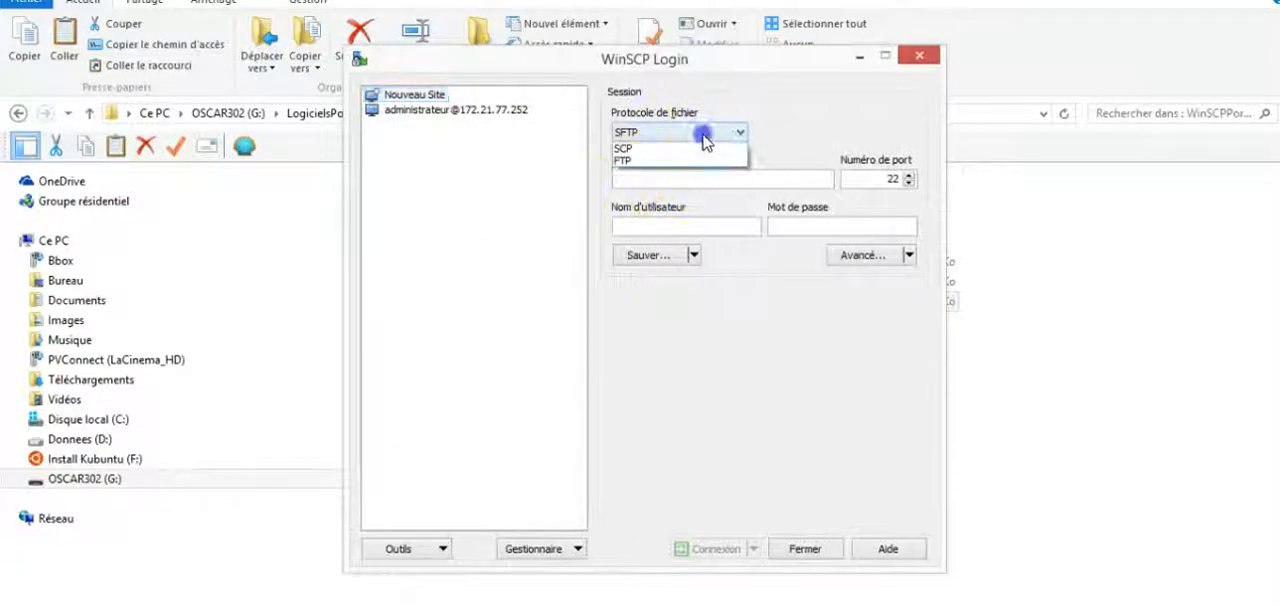
{"action": "left_click", "coordinate": [693, 175]}
{"action": "left_click", "coordinate": [689, 179]}
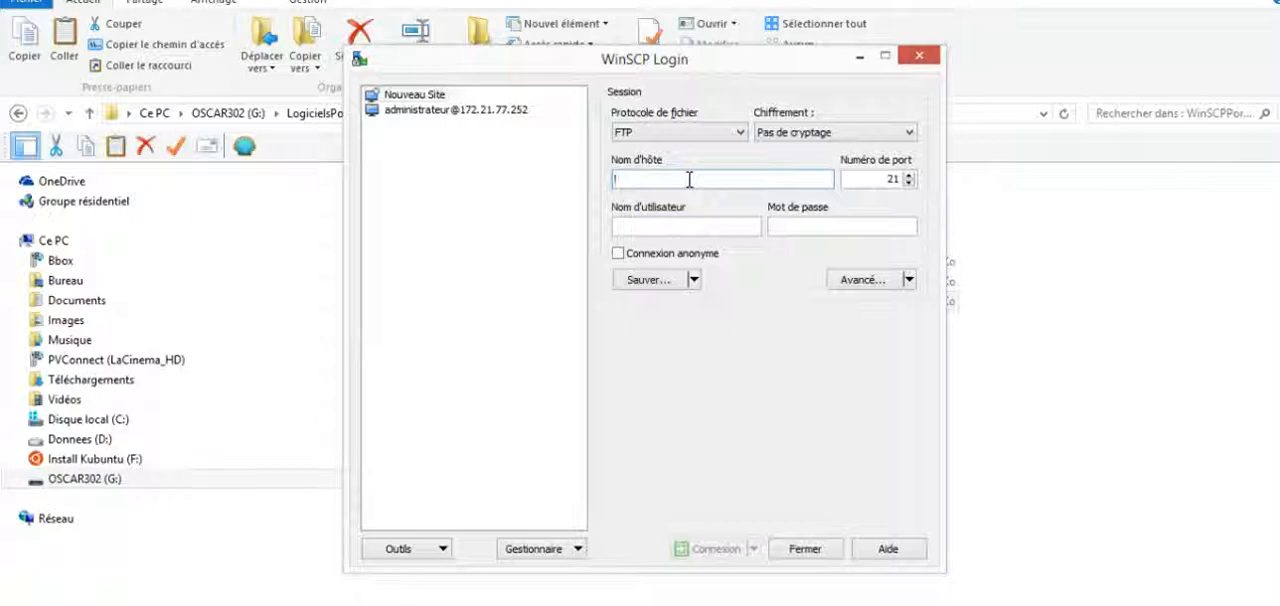
{"action": "type", "text": "pcpro"}
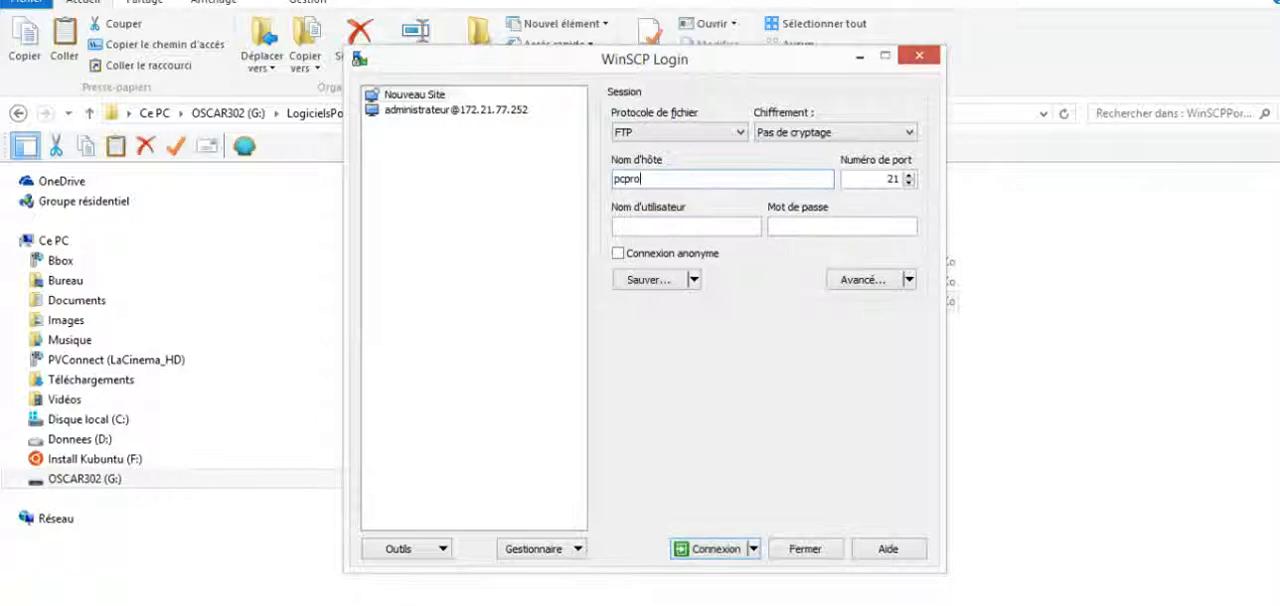
{"action": "type", "text": "f-"}
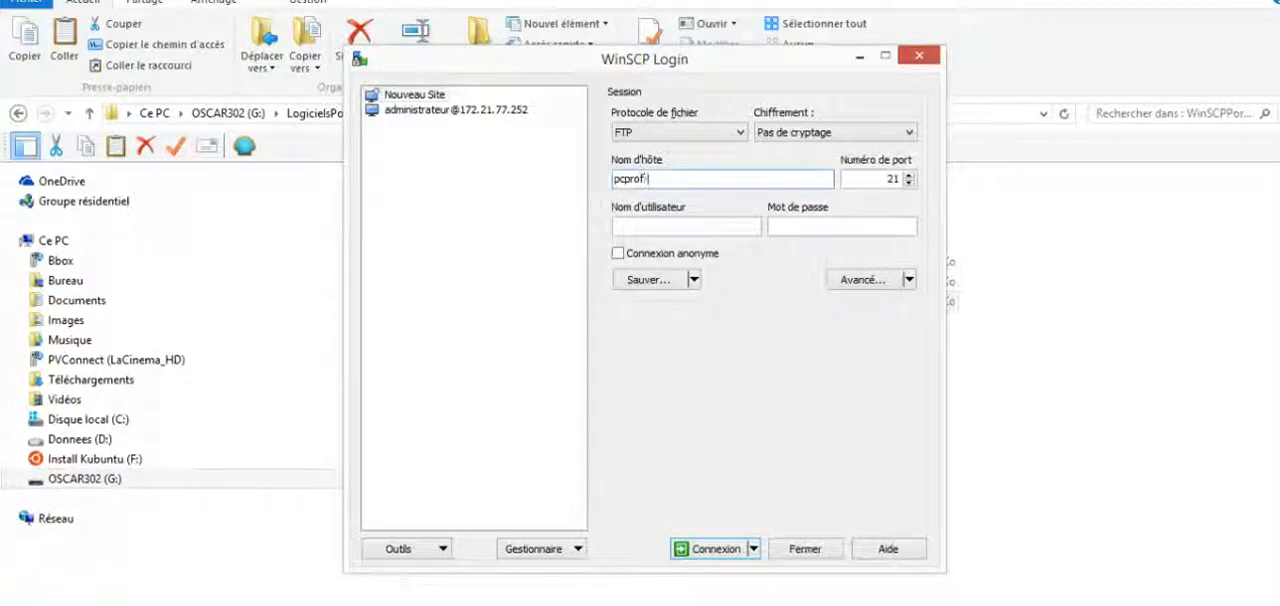
{"action": "type", "text": "T208"}
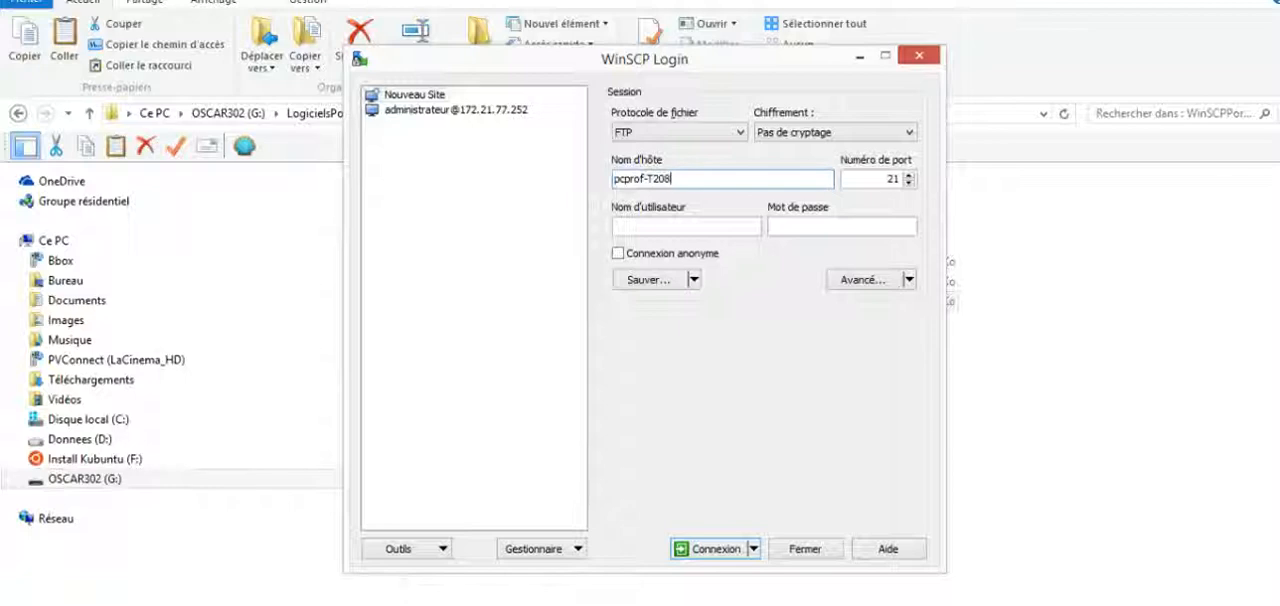
Step: Enter the user name materielescalade and the account password, and connect to the FTP server
{"action": "left_click", "coordinate": [714, 227]}
{"action": "type", "text": "materielesci"}
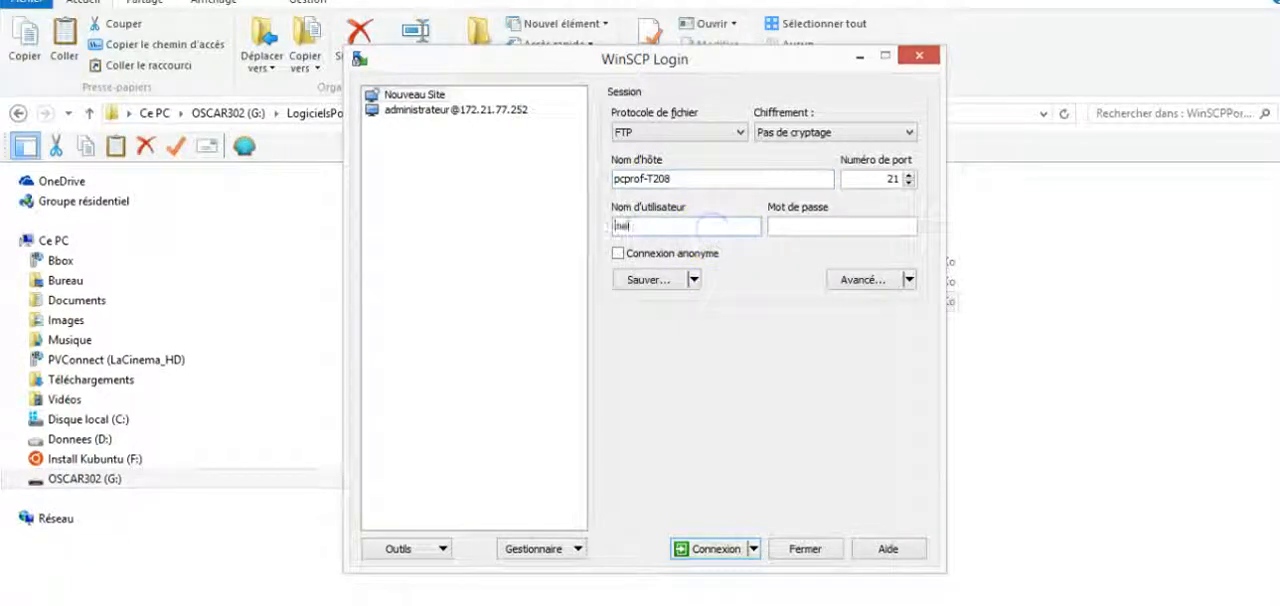
{"action": "type", "text": "la"}
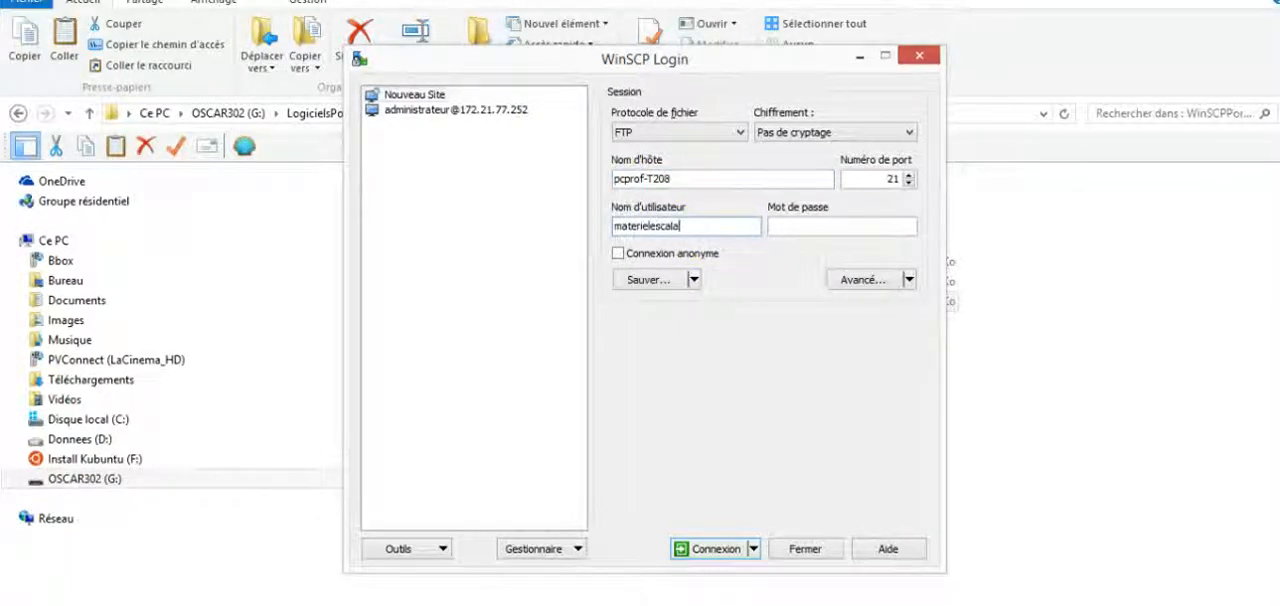
{"action": "type", "text": "de"}
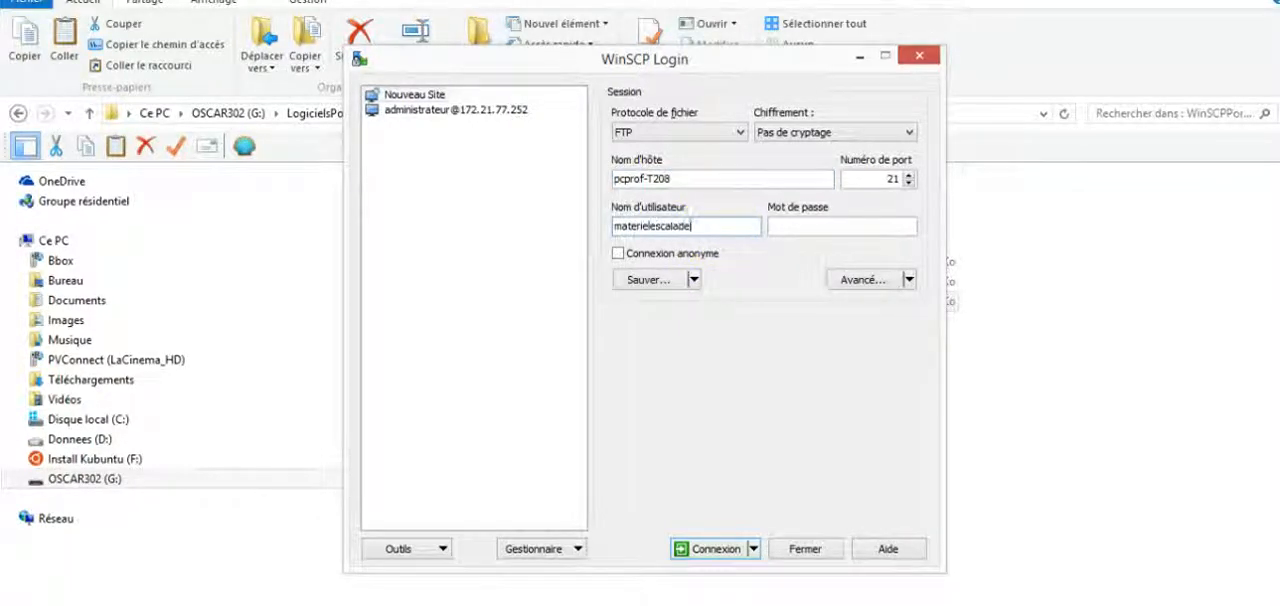
{"action": "left_click", "coordinate": [842, 228]}
{"action": "type", "text": "•••"}
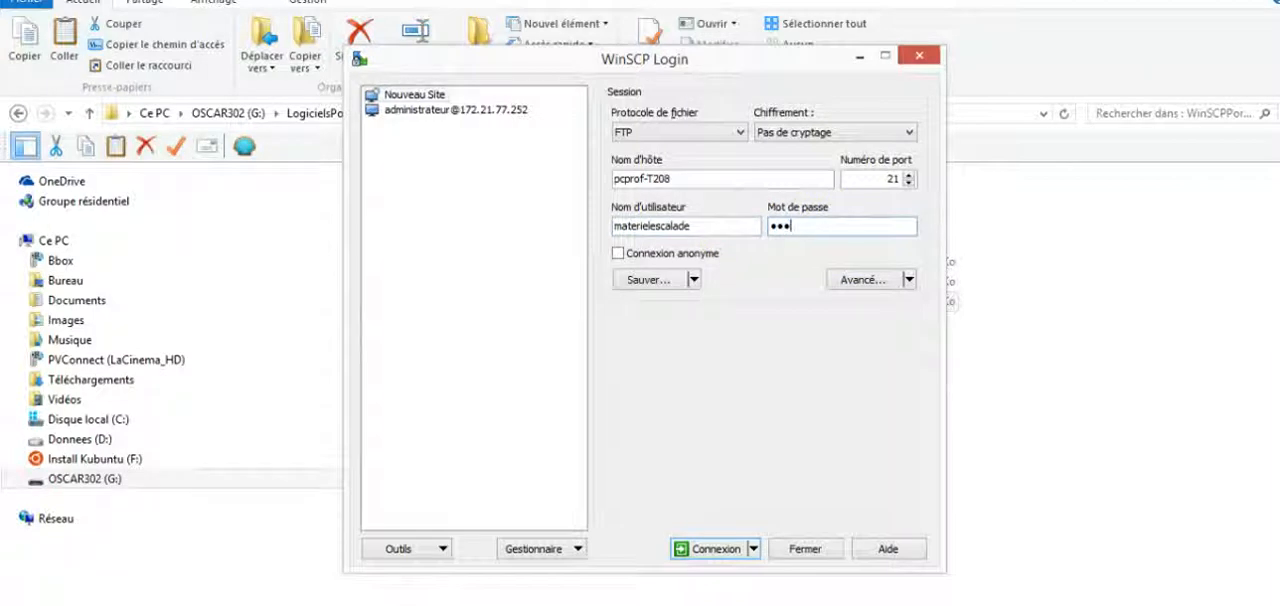
{"action": "type", "text": "•••"}
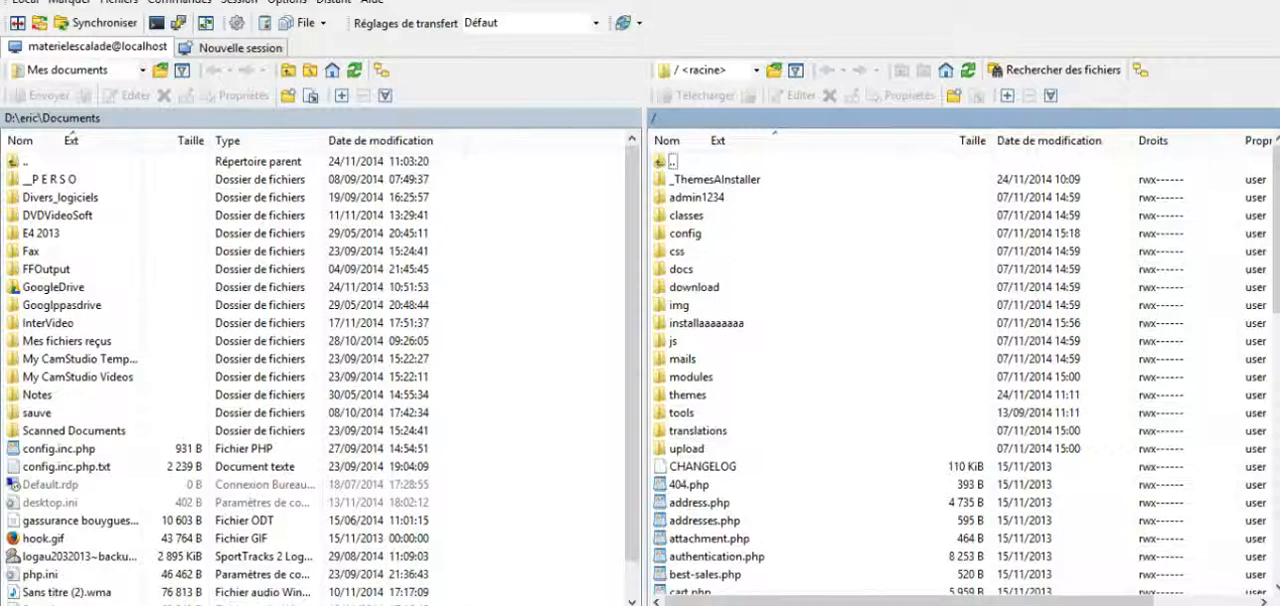
Step: Show the Bureau folder on the local side and open the _ThemesAInstaller folder on the server
{"action": "left_click", "coordinate": [114, 70]}
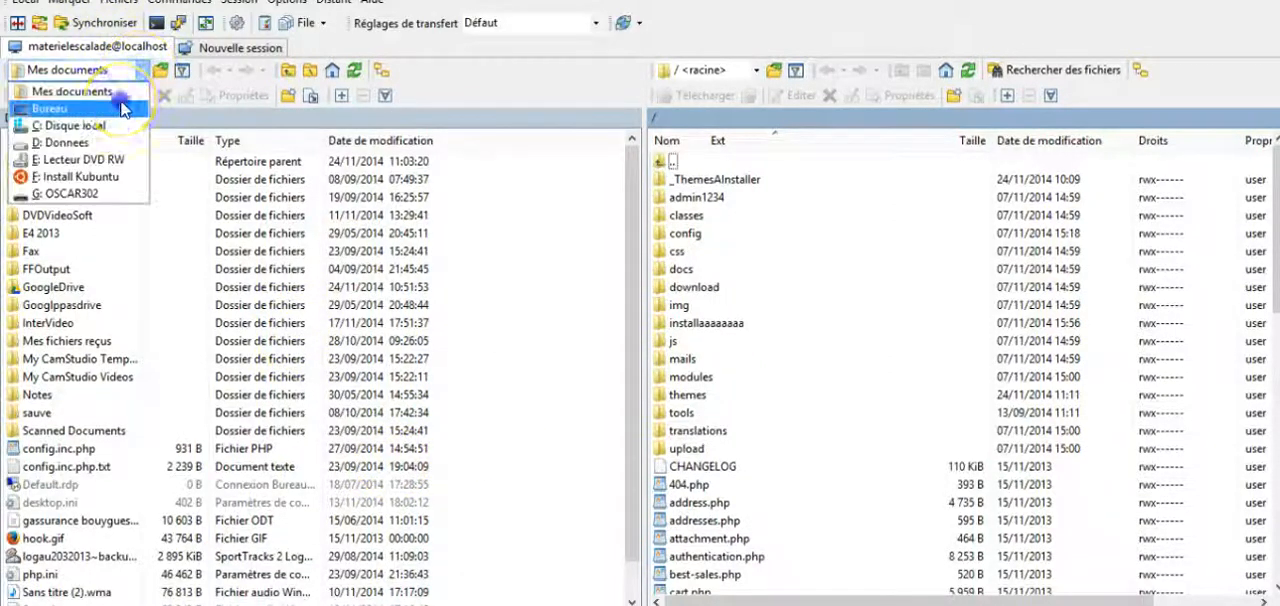
{"action": "left_click", "coordinate": [123, 108]}
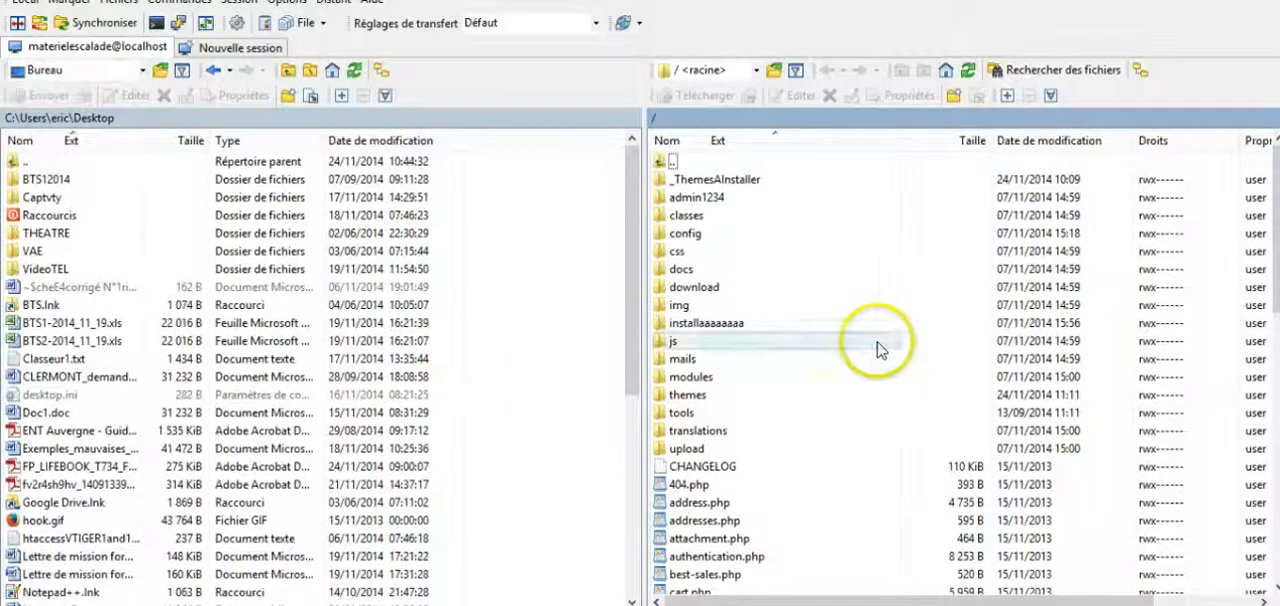
{"action": "left_click", "coordinate": [750, 322]}
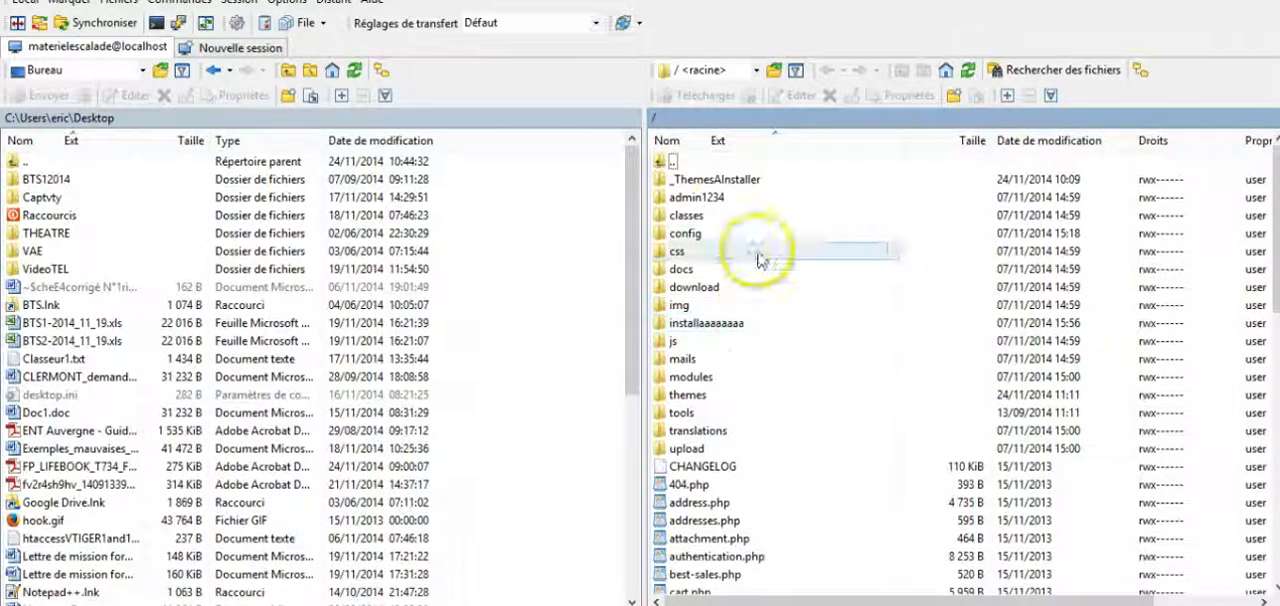
{"action": "left_click", "coordinate": [727, 200]}
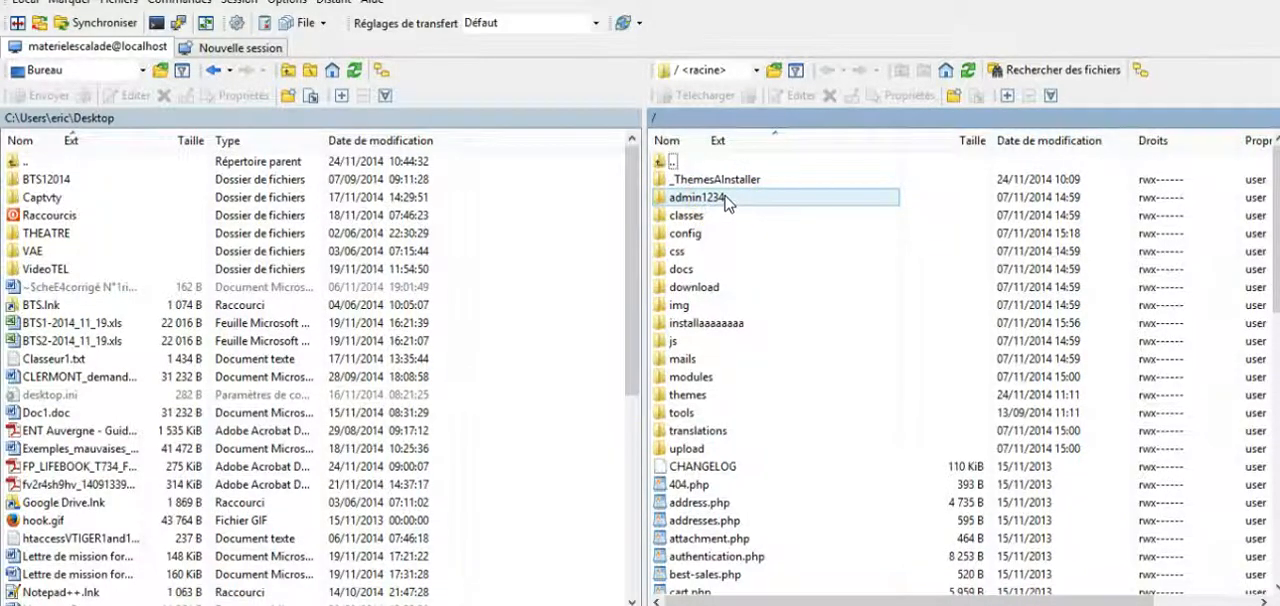
{"action": "left_click", "coordinate": [697, 179]}
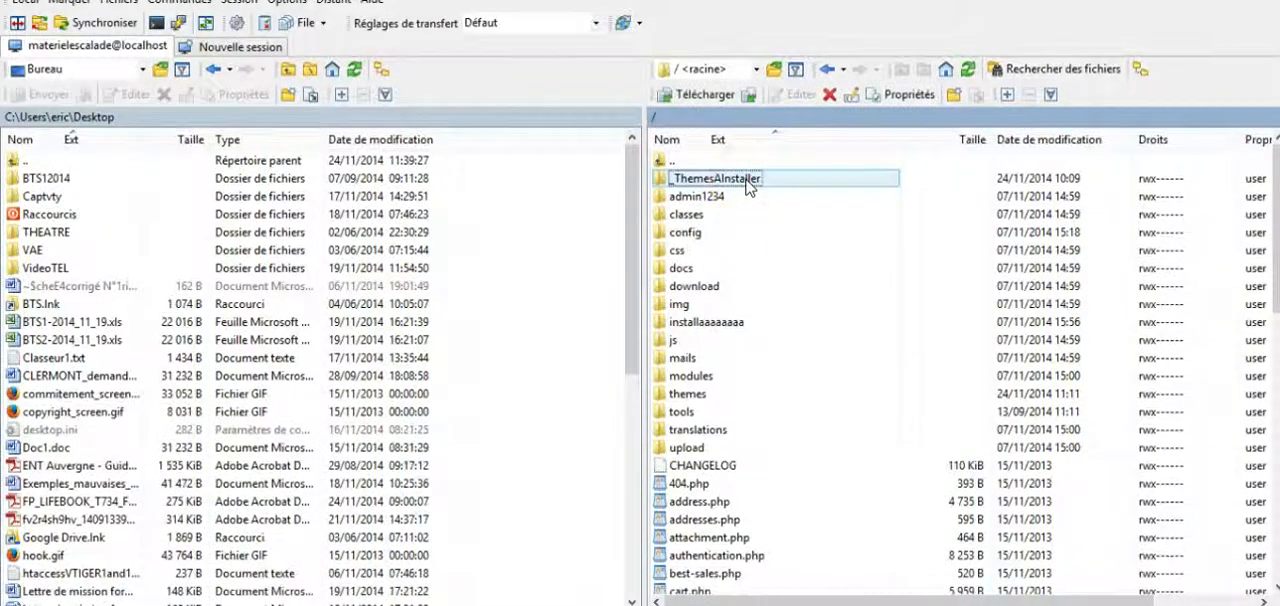
{"action": "double_click", "coordinate": [748, 187]}
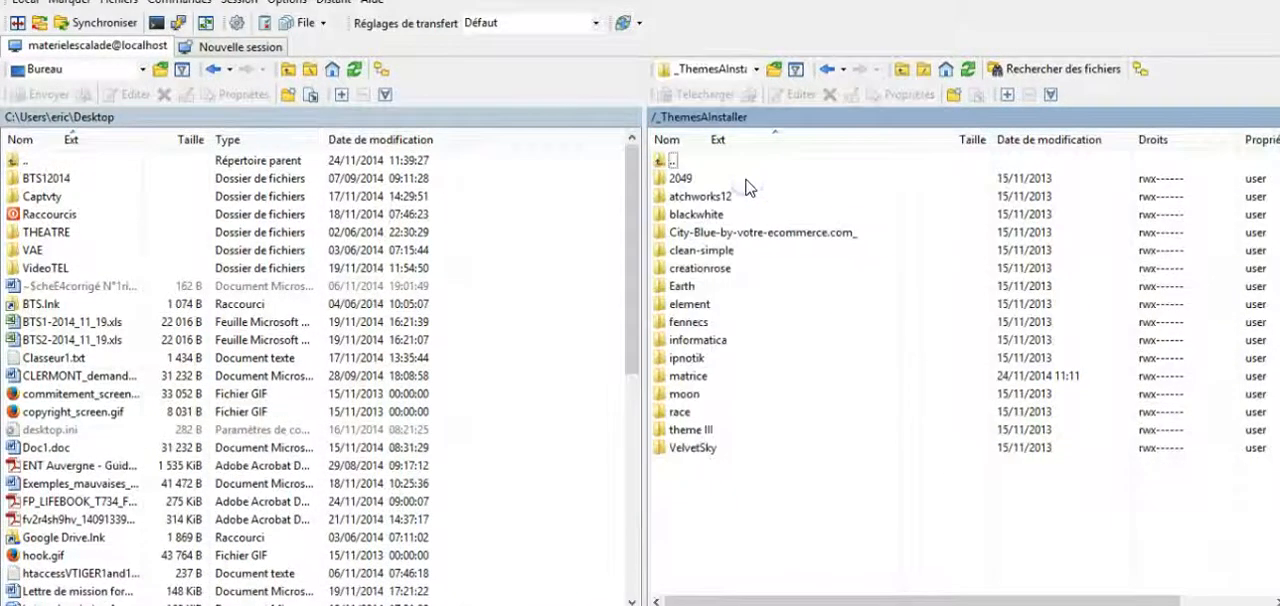
{"action": "left_click", "coordinate": [824, 515]}
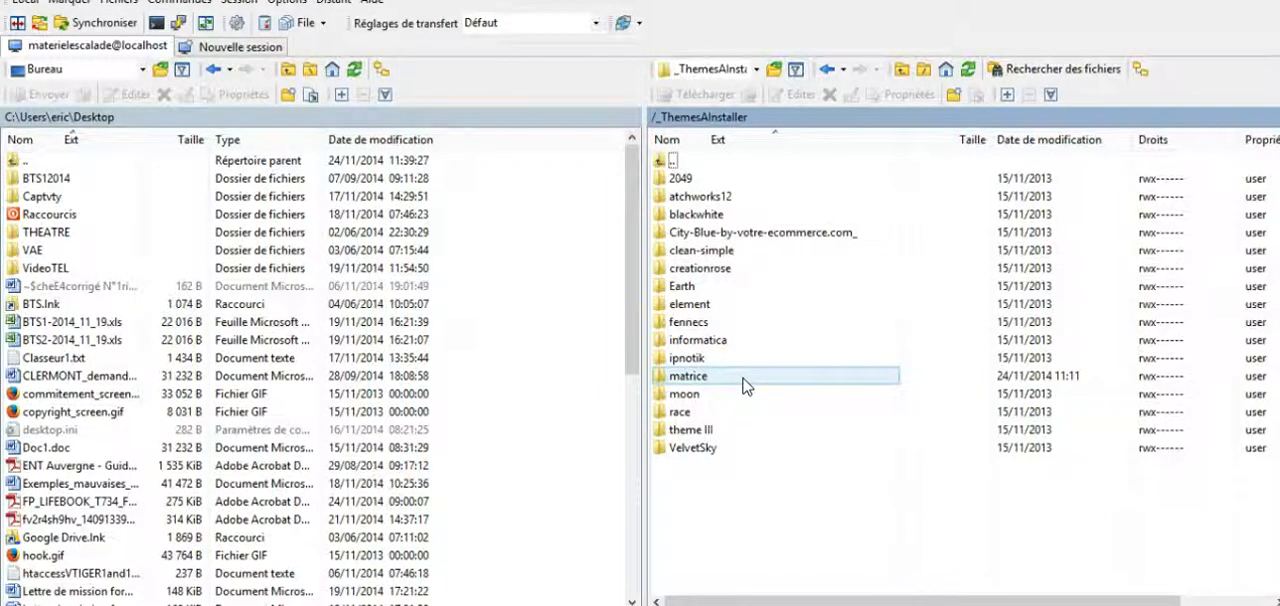
Step: Switch to Firefox and search the web for theme prestashop matrice
{"action": "left_click", "coordinate": [1201, 0]}
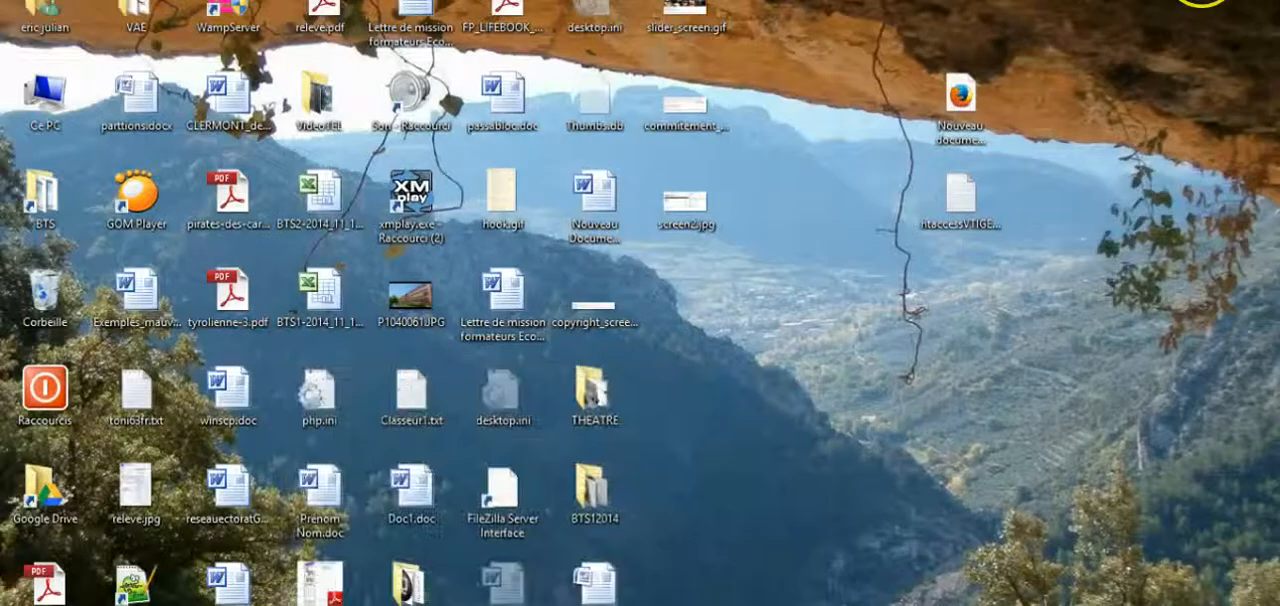
{"action": "left_click", "coordinate": [374, 540]}
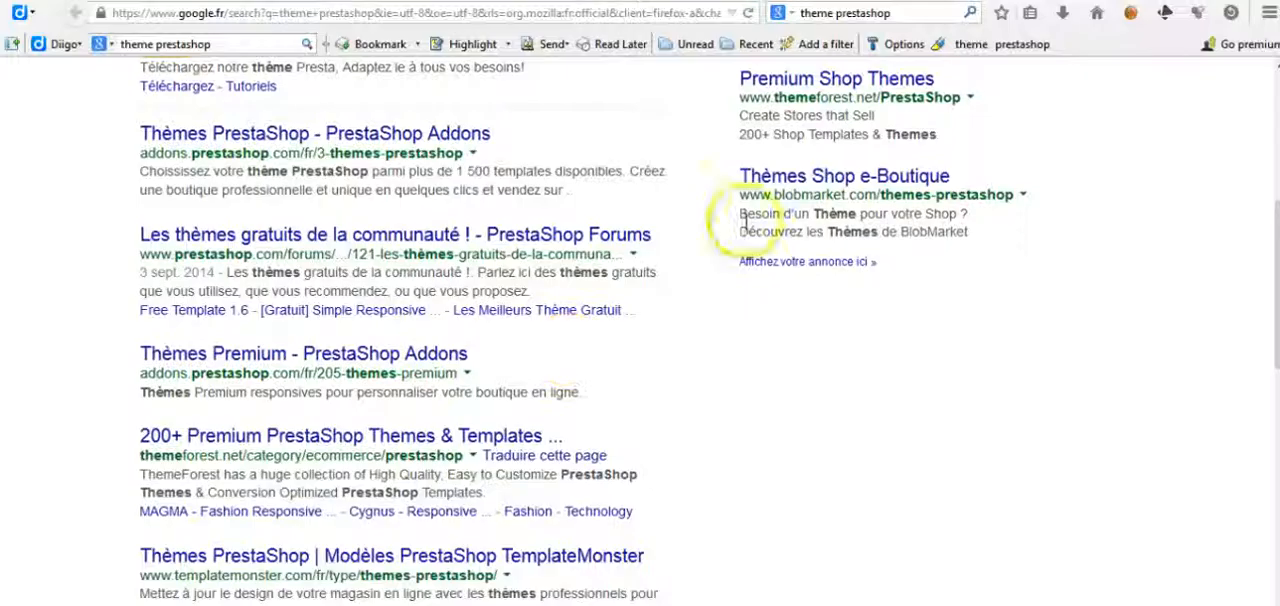
{"action": "left_click", "coordinate": [898, 13]}
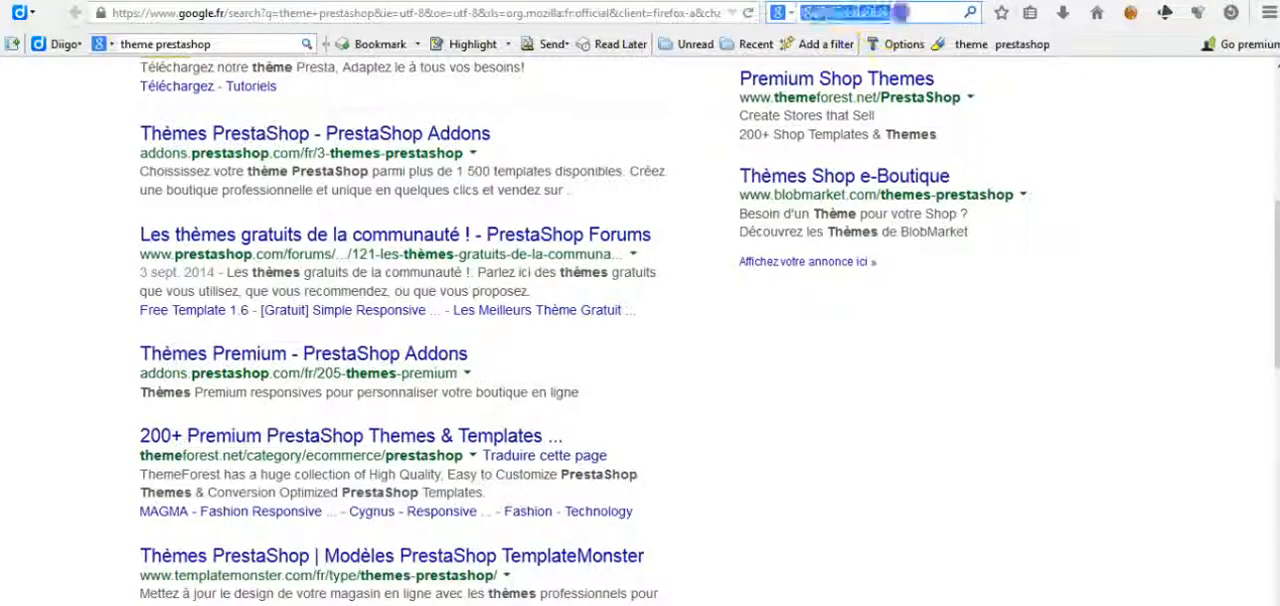
{"action": "left_click", "coordinate": [900, 13]}
{"action": "type", "text": "matri"}
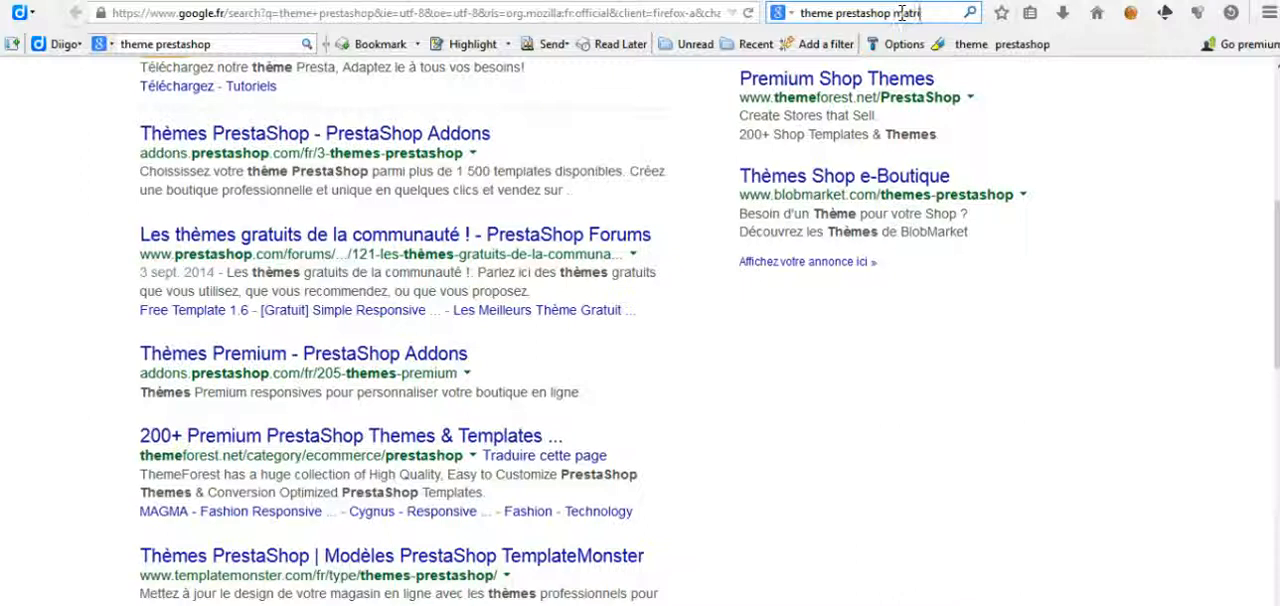
{"action": "type", "text": "ce"}
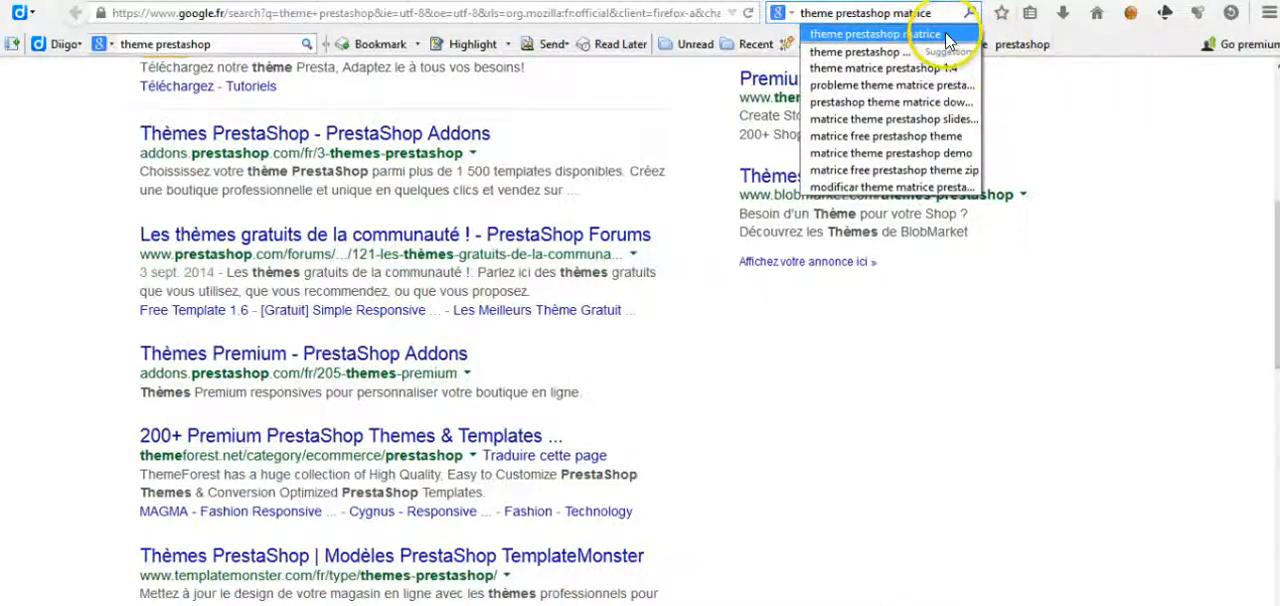
{"action": "left_click", "coordinate": [947, 36]}
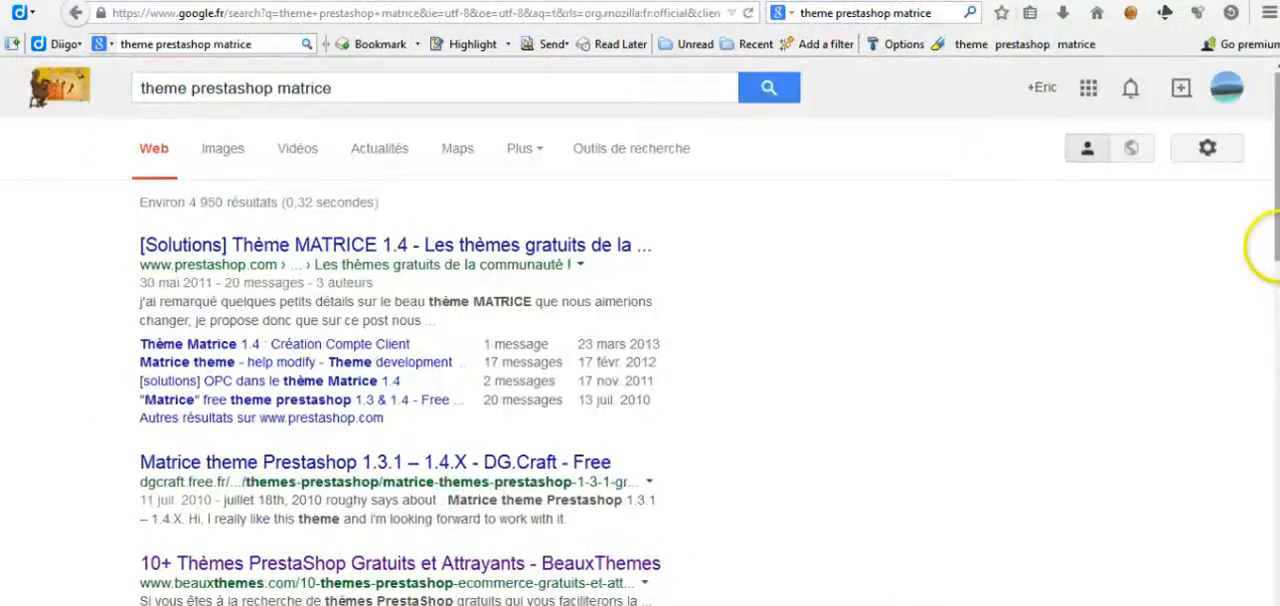
Step: Open the digitalys.com preview from the image results, look at thème matrice on its source page and return to WinSCP
{"action": "left_click", "coordinate": [235, 156]}
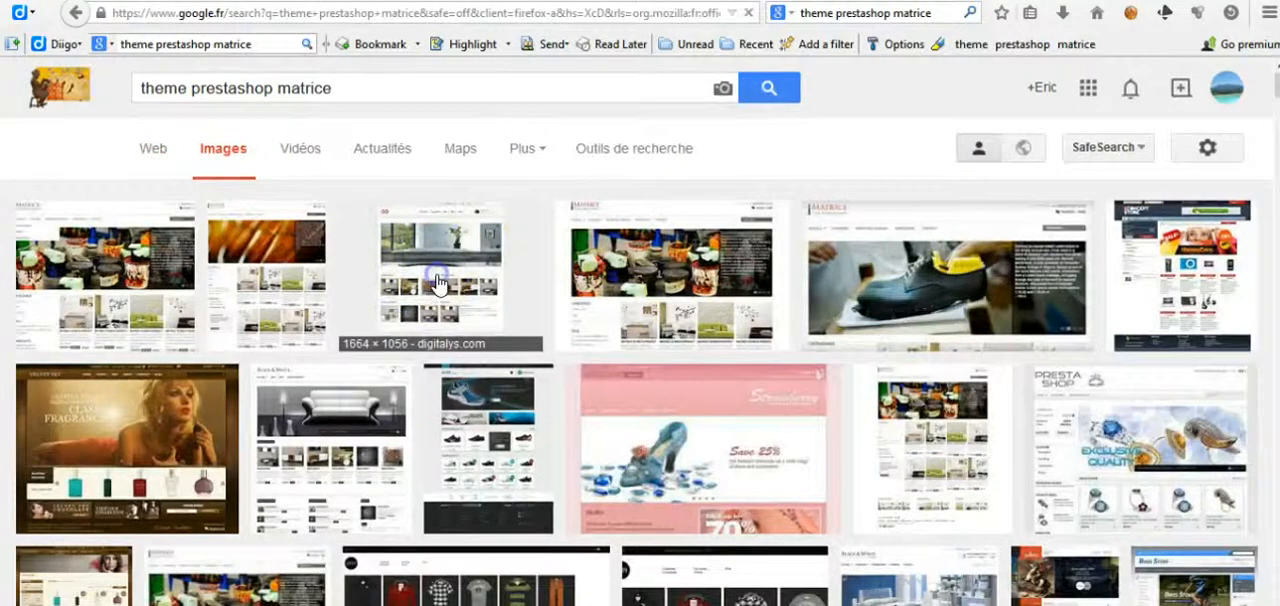
{"action": "left_click", "coordinate": [437, 284]}
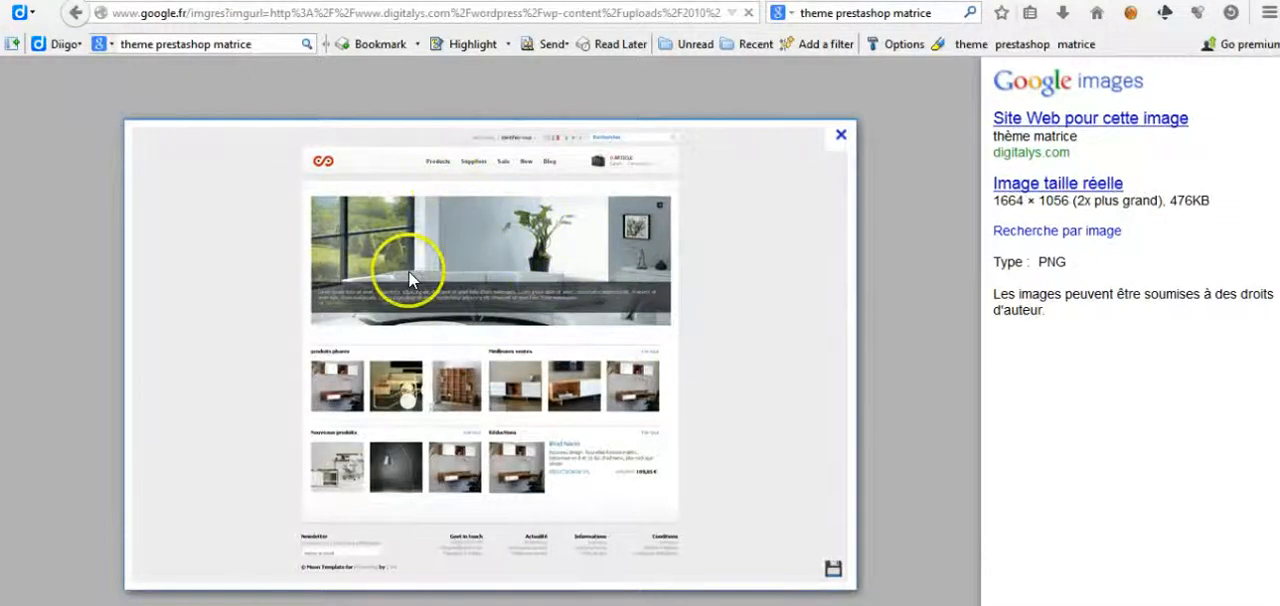
{"action": "left_click", "coordinate": [840, 134]}
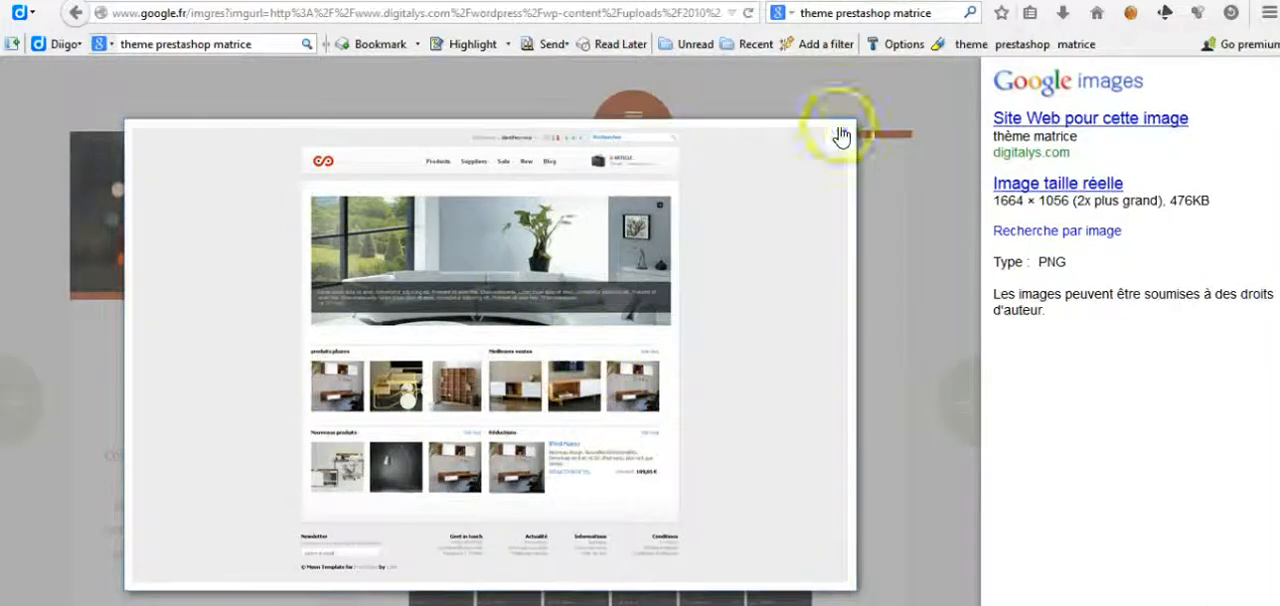
{"action": "left_click", "coordinate": [839, 129]}
{"action": "left_click", "coordinate": [840, 136]}
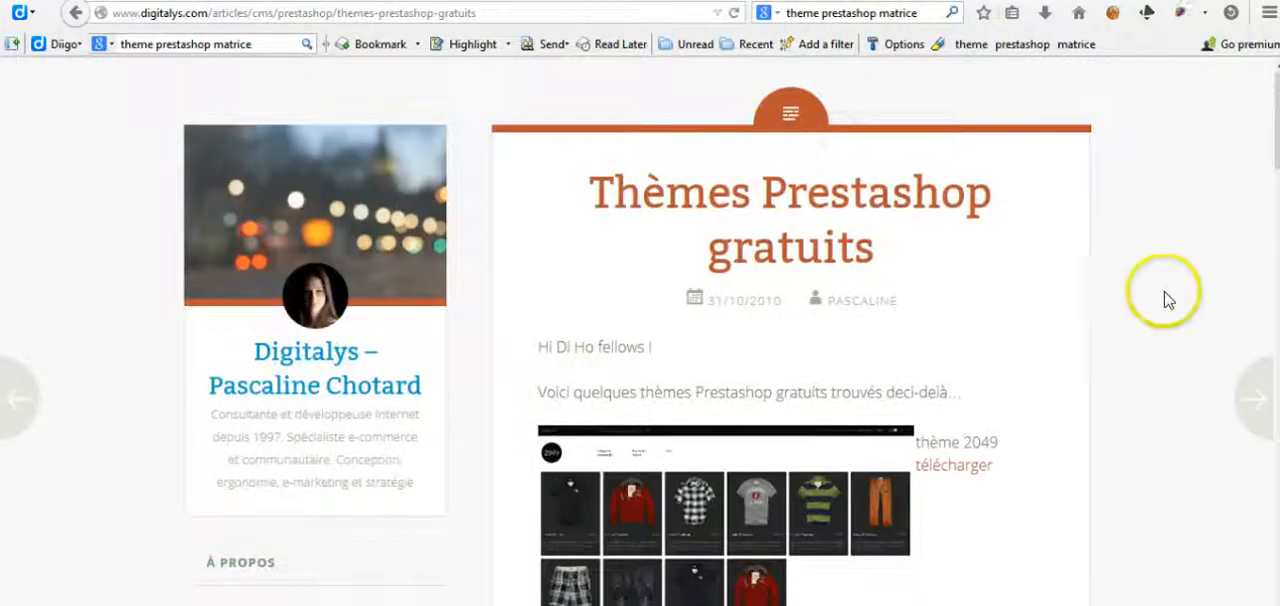
{"action": "left_click_drag", "start_coordinate": [1276, 150], "coordinate": [1277, 376]}
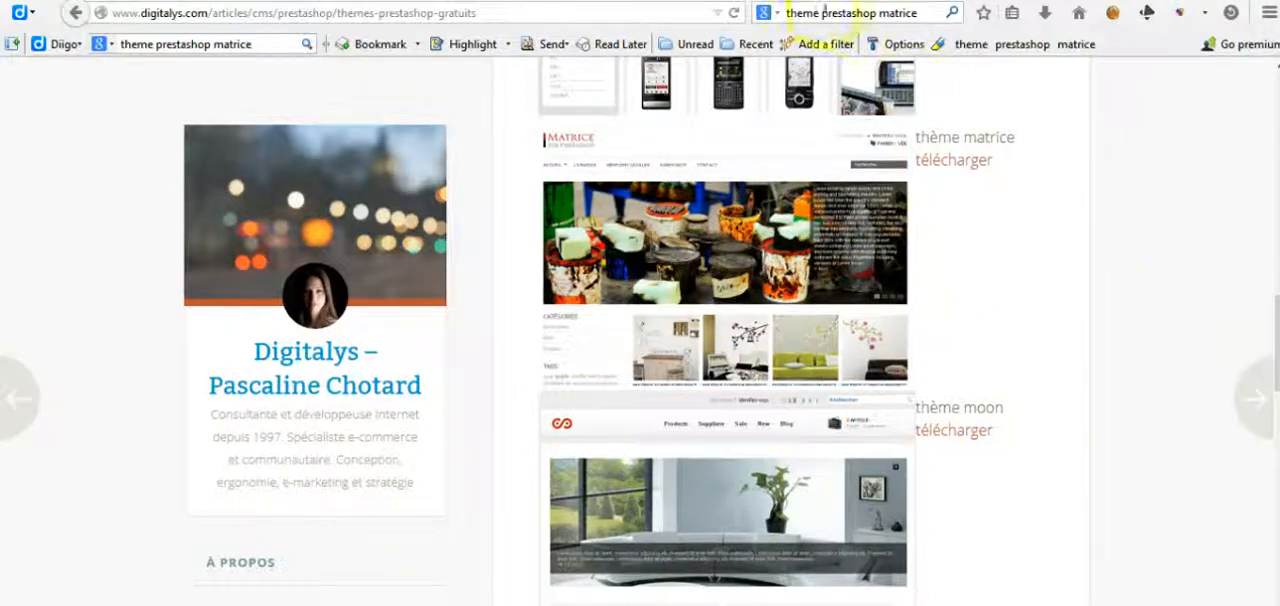
{"action": "left_click", "coordinate": [529, 603]}
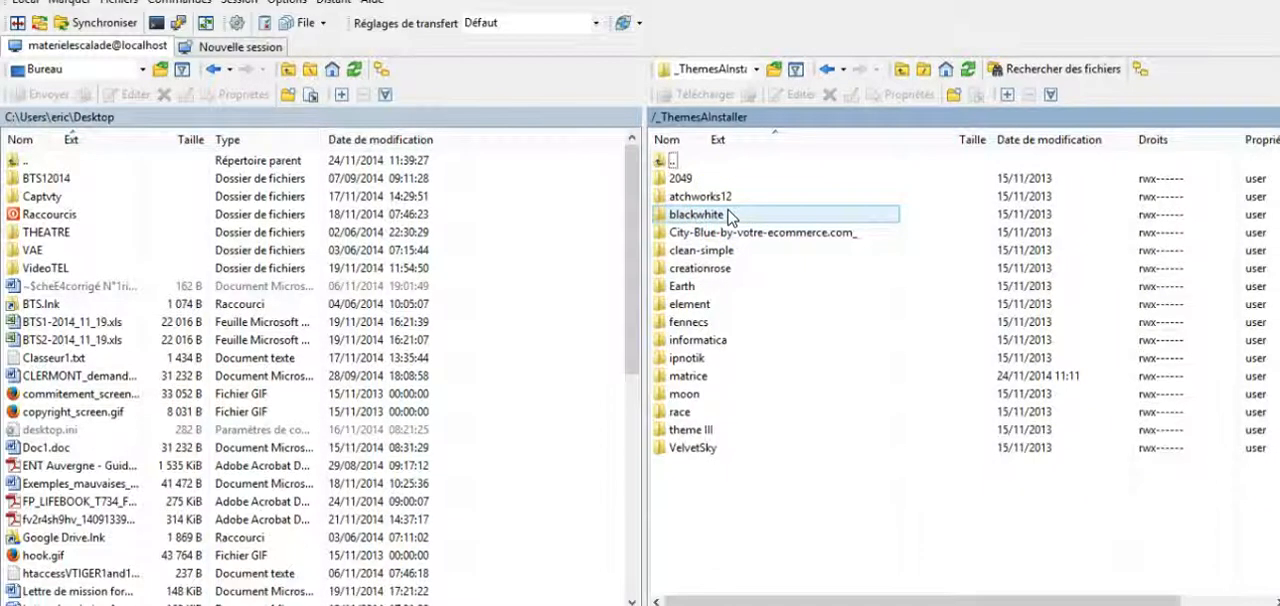
Step: Open the blackwhite theme folder on the server and look over its themes folder and install.txt file
{"action": "double_click", "coordinate": [729, 215]}
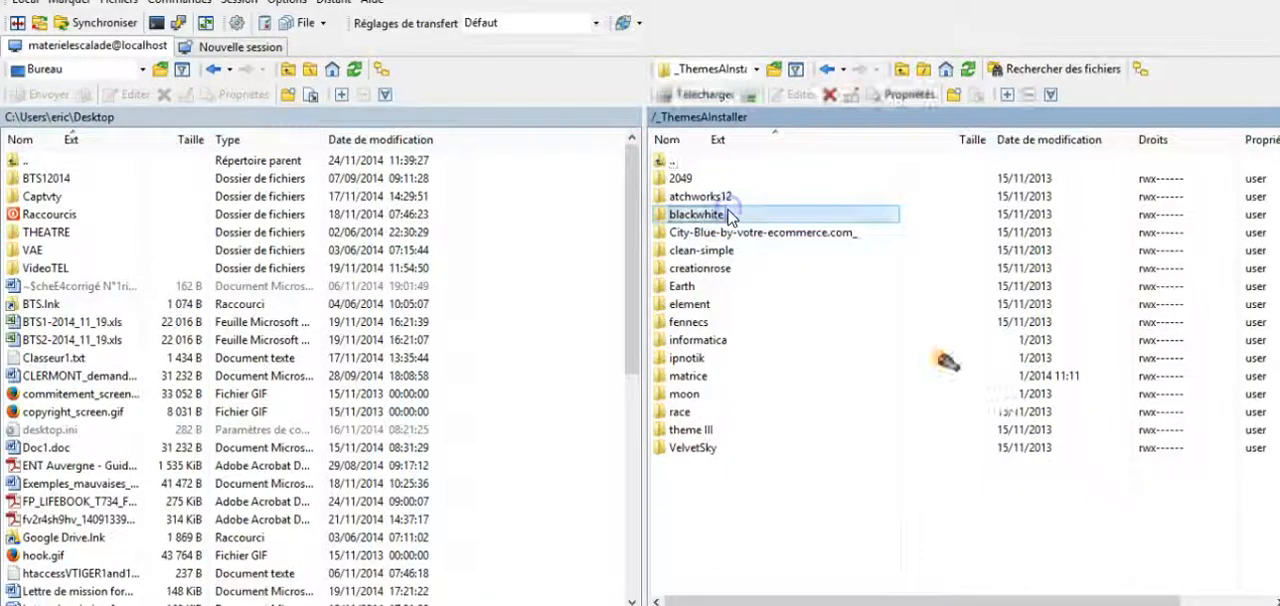
{"action": "left_click", "coordinate": [751, 432]}
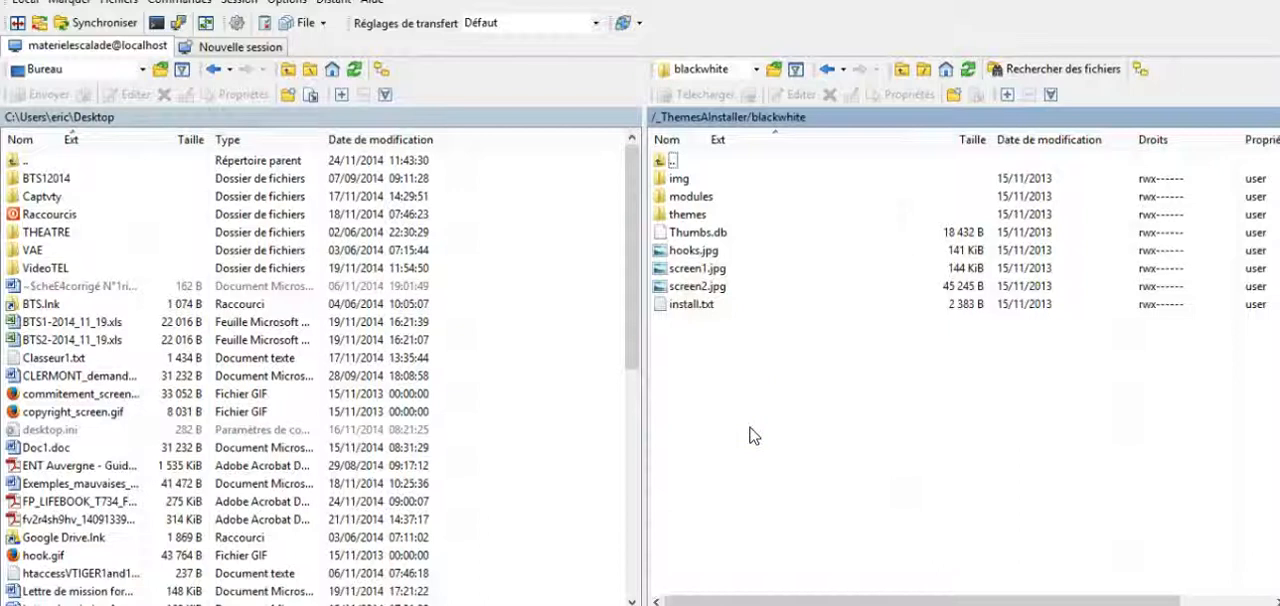
{"action": "left_click", "coordinate": [700, 216]}
{"action": "left_click", "coordinate": [764, 375]}
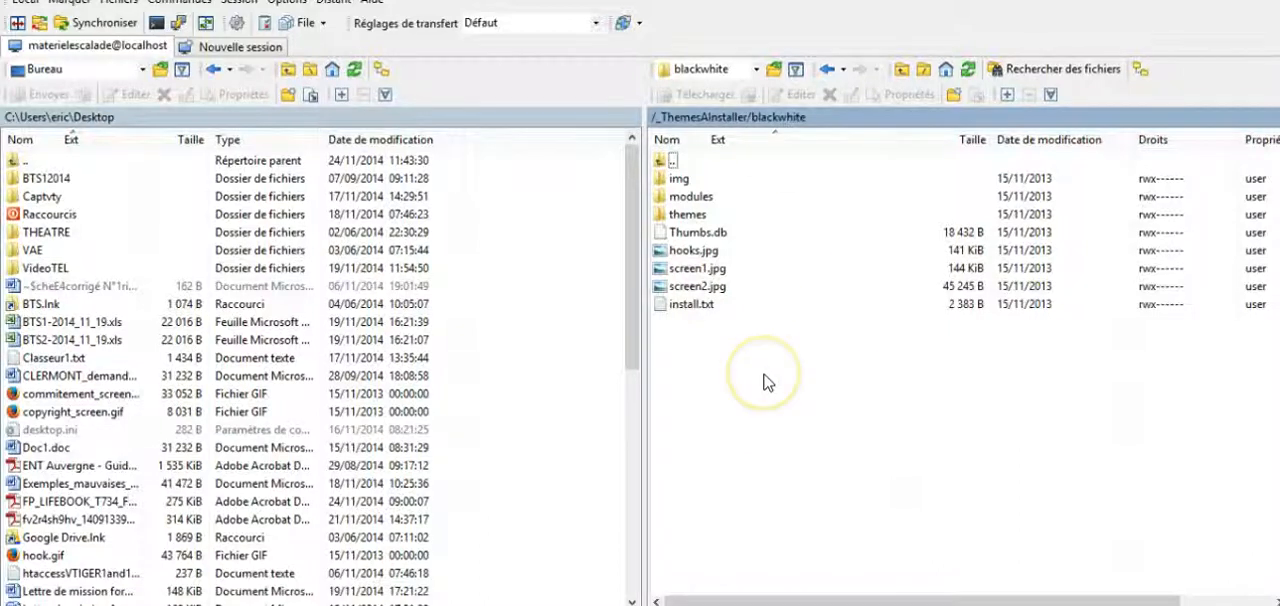
{"action": "left_click", "coordinate": [778, 310]}
{"action": "left_click", "coordinate": [731, 350]}
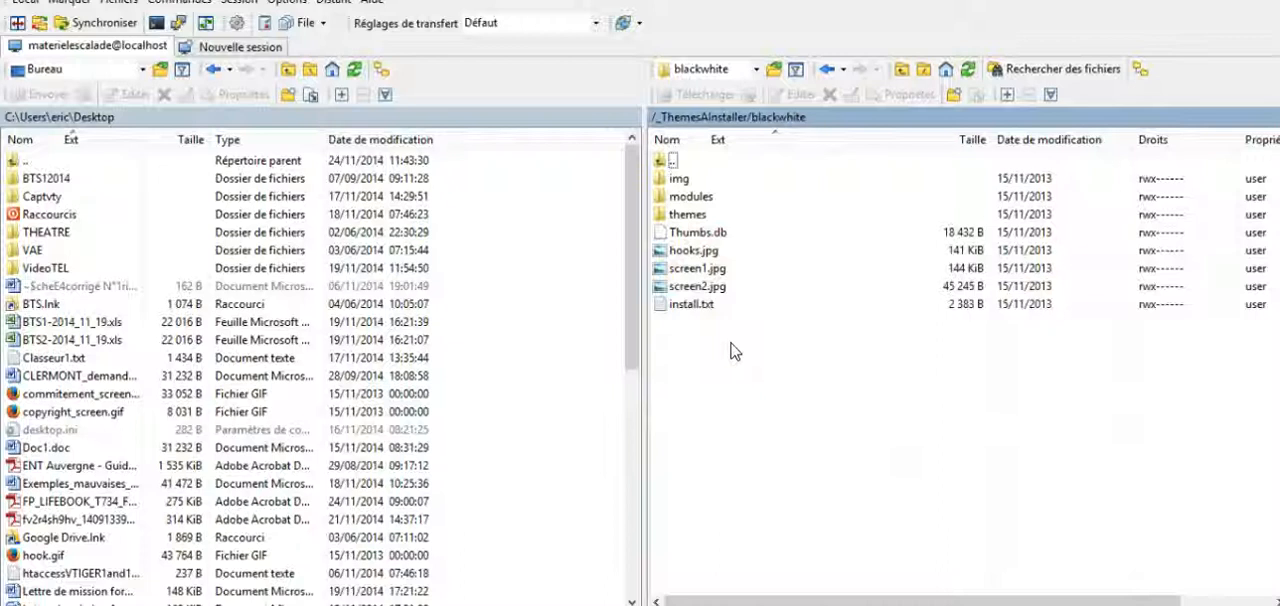
Step: Open screen1.jpg from the blackwhite folder in the built-in editor, then close it
{"action": "left_click", "coordinate": [690, 268]}
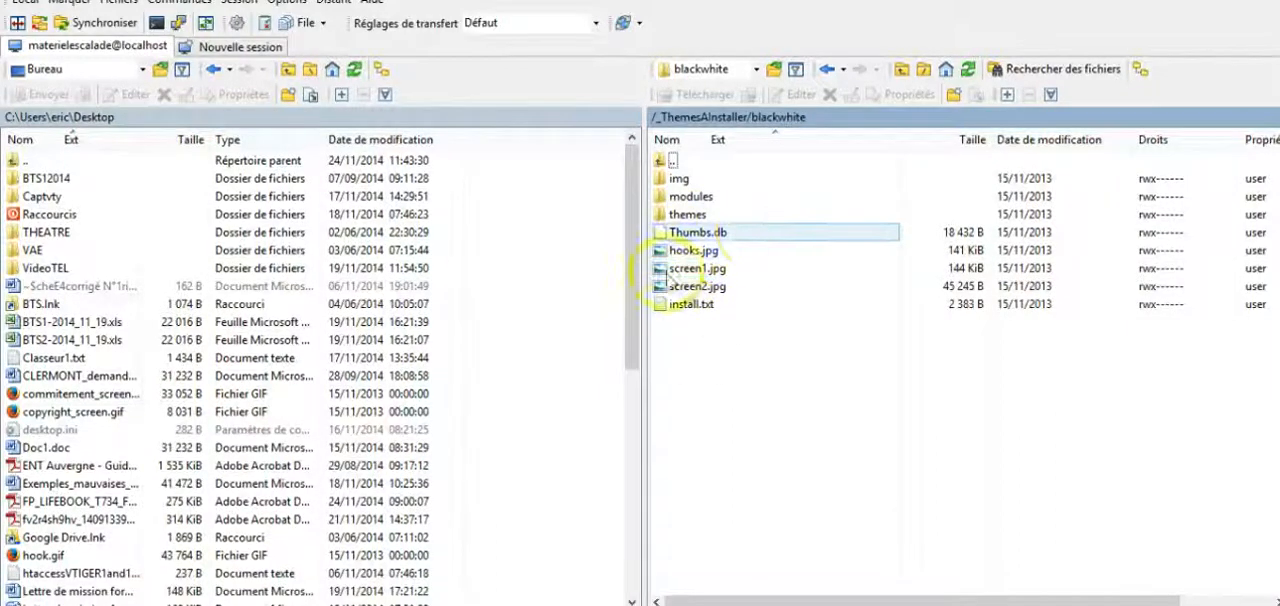
{"action": "left_click", "coordinate": [706, 287]}
{"action": "left_click", "coordinate": [708, 269]}
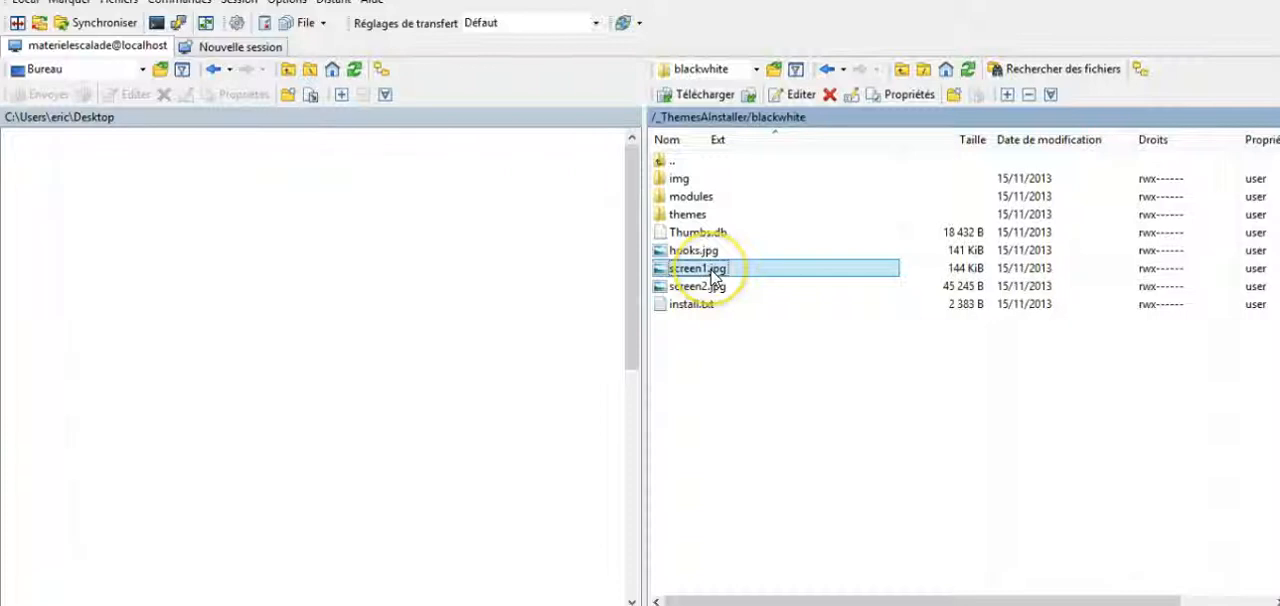
{"action": "double_click", "coordinate": [712, 269]}
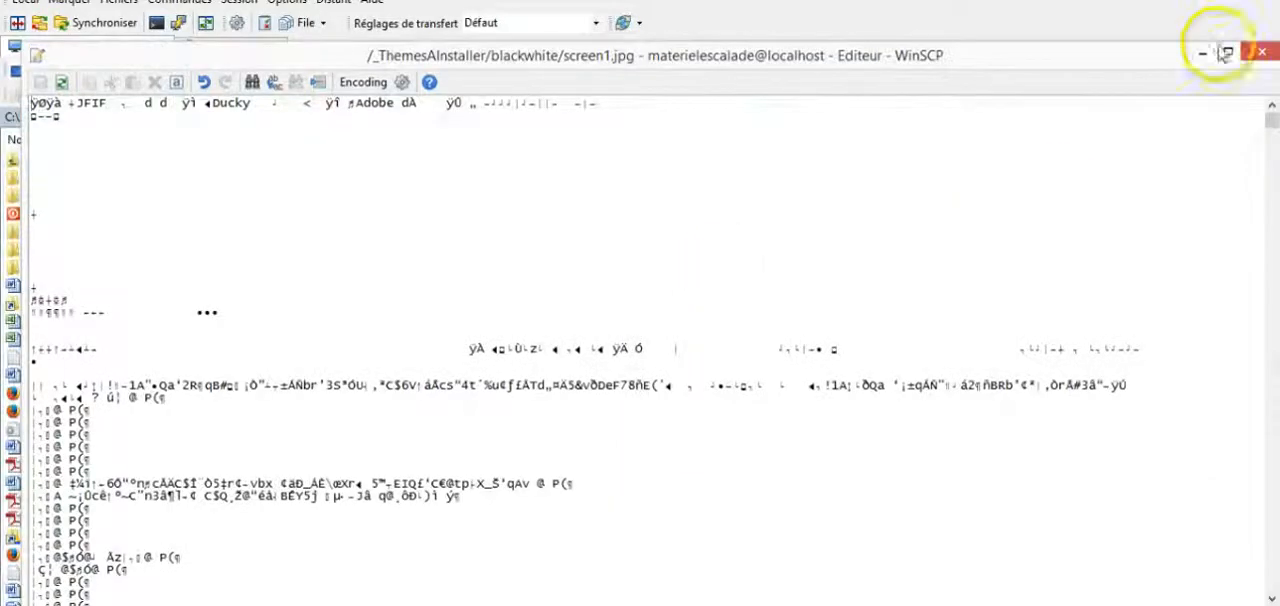
{"action": "left_click", "coordinate": [1257, 49]}
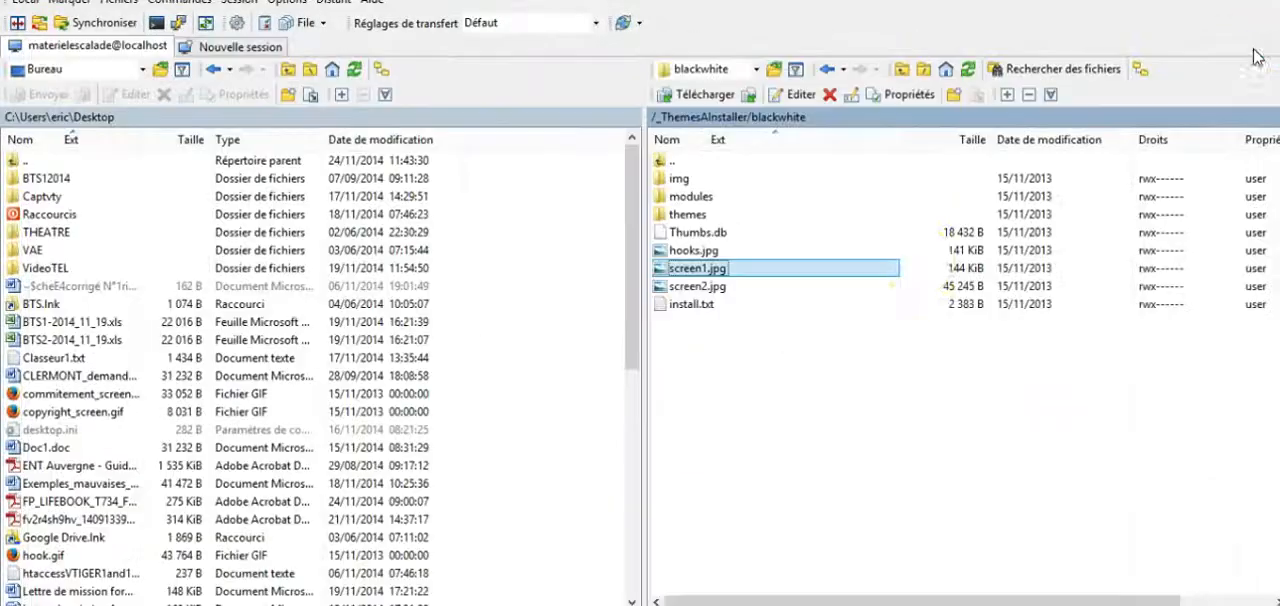
Step: Download screen1.jpg from the blackwhite folder to the local Bureau folder, overwriting the existing file
{"action": "left_click", "coordinate": [730, 270]}
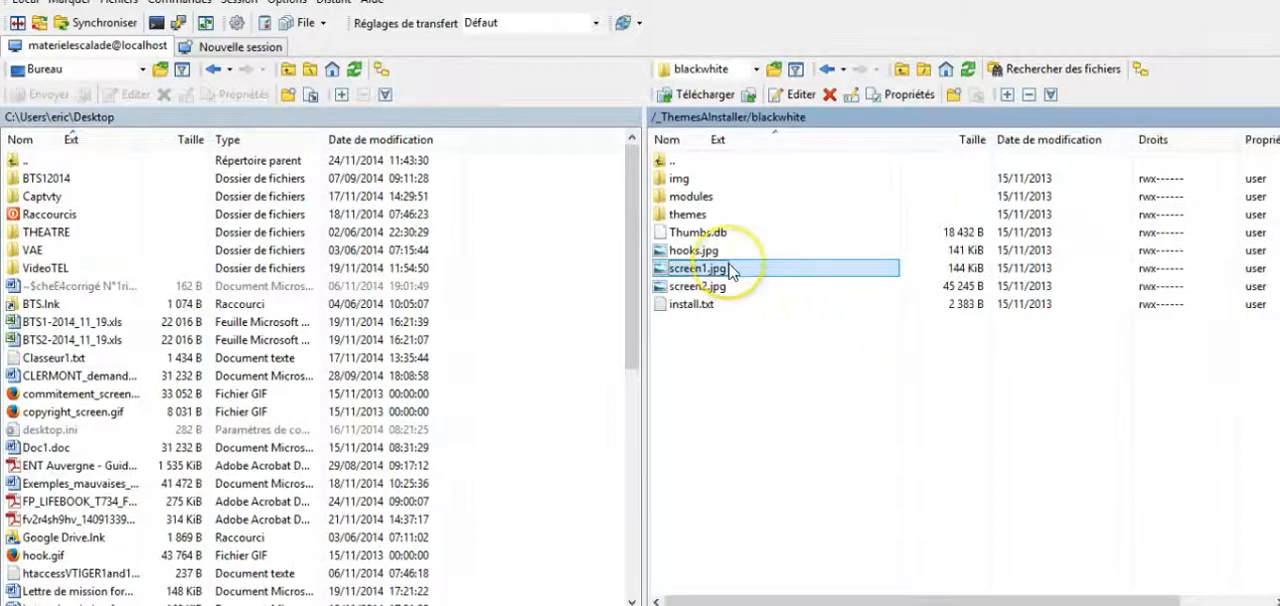
{"action": "left_click_drag", "start_coordinate": [730, 270], "coordinate": [480, 346]}
{"action": "left_click", "coordinate": [660, 372]}
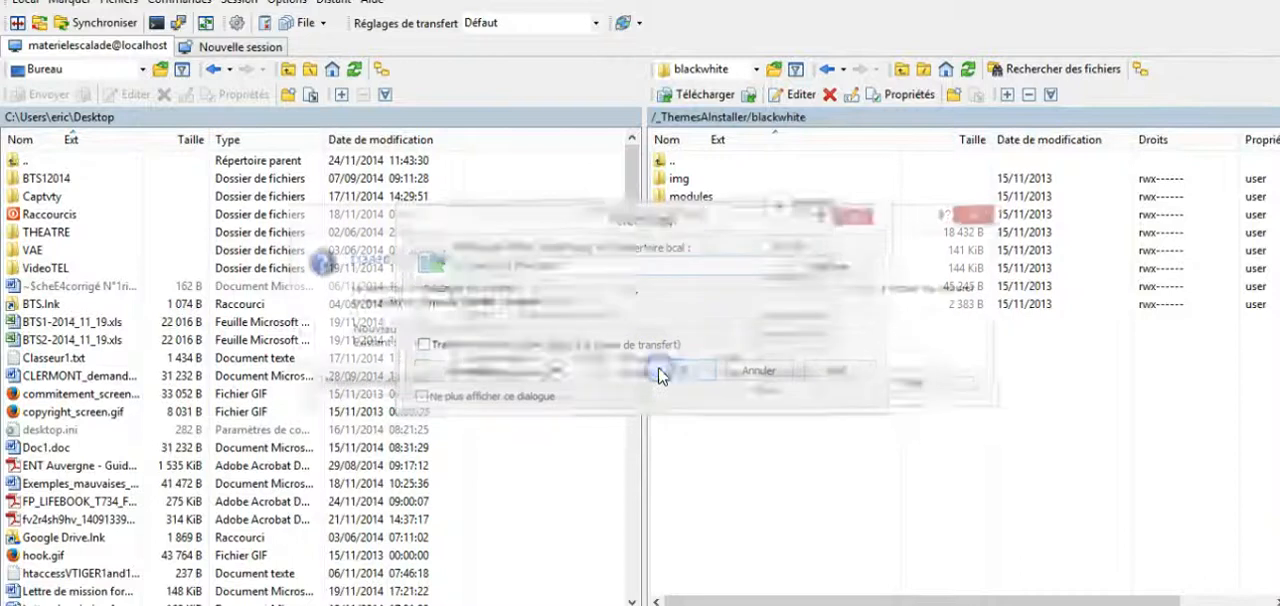
{"action": "left_click", "coordinate": [508, 392]}
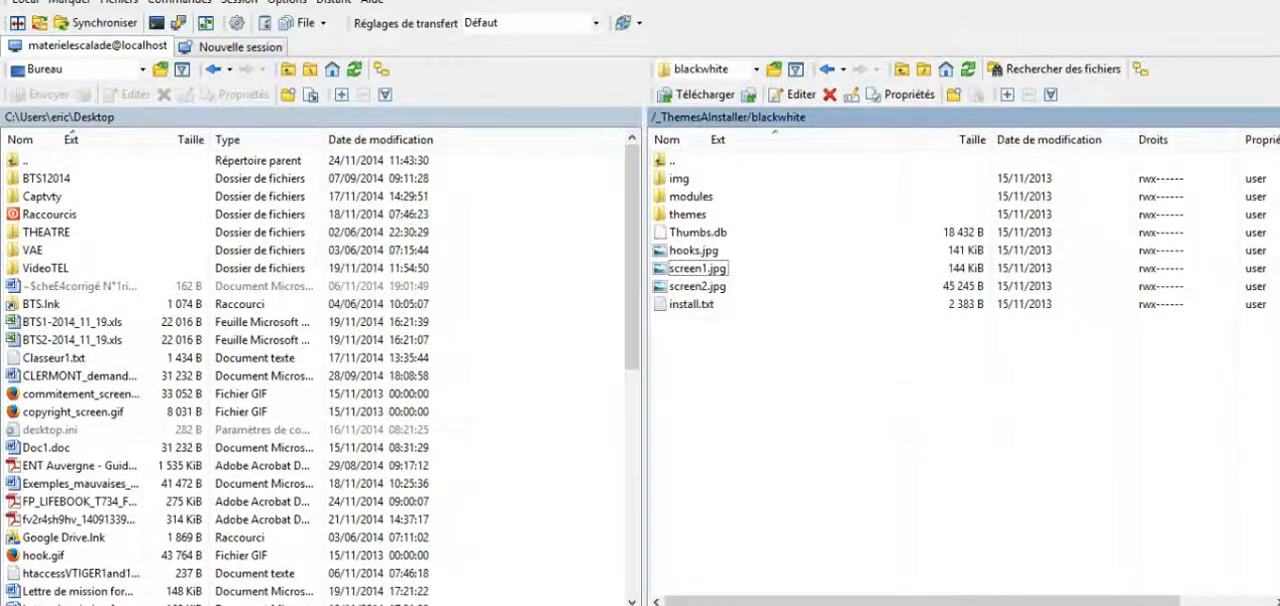
Step: View the downloaded screen1.jpg from the Windows desktop, close the image and return to WinSCP
{"action": "left_click", "coordinate": [1208, 4]}
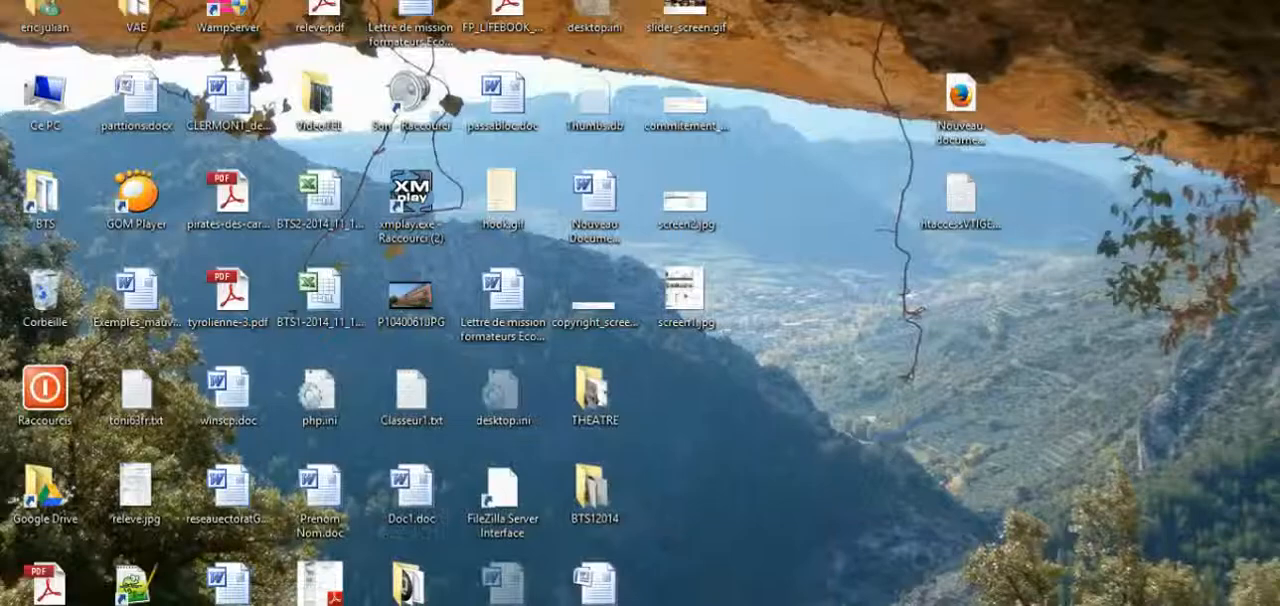
{"action": "double_click", "coordinate": [680, 298]}
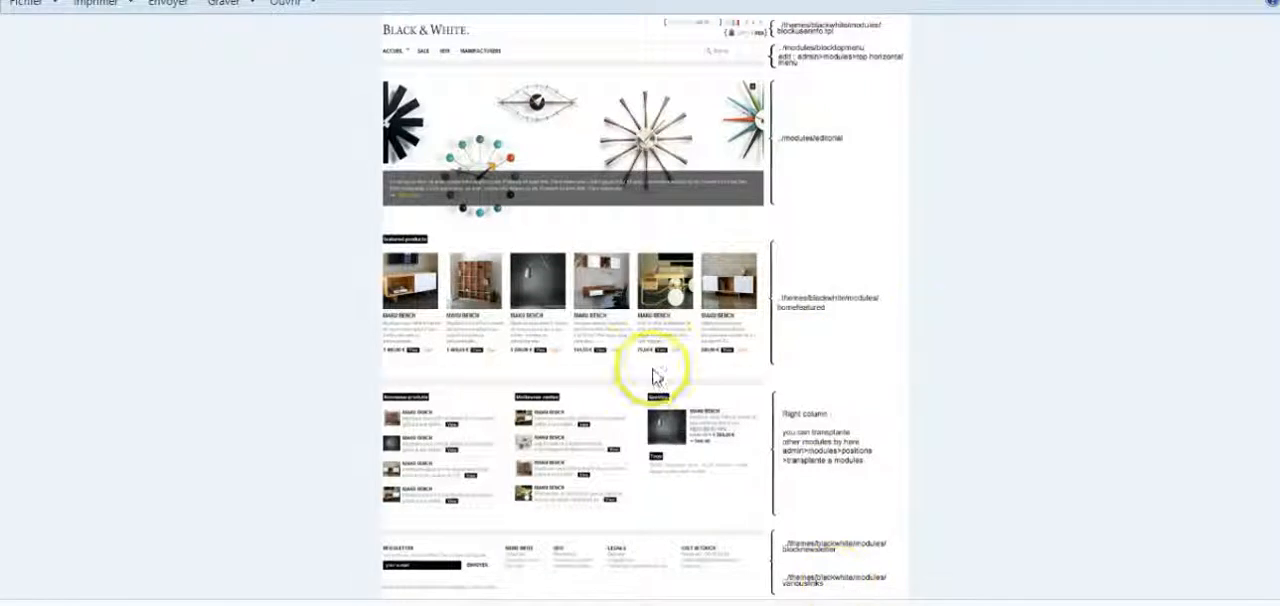
{"action": "left_click", "coordinate": [1268, 4]}
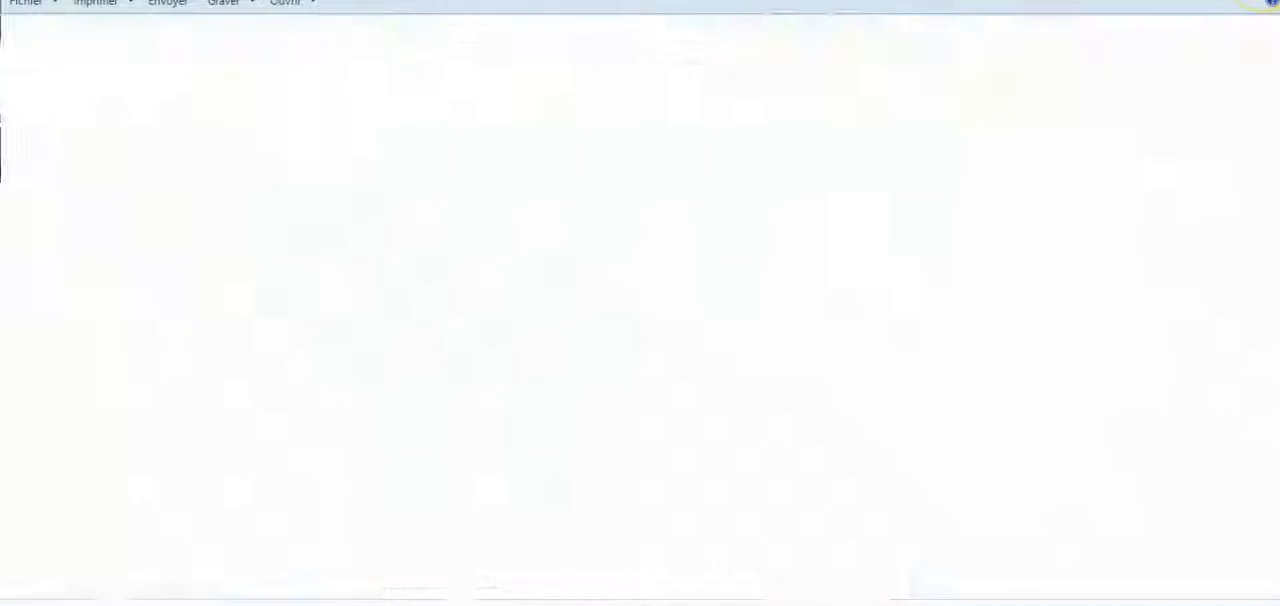
{"action": "left_click", "coordinate": [510, 600]}
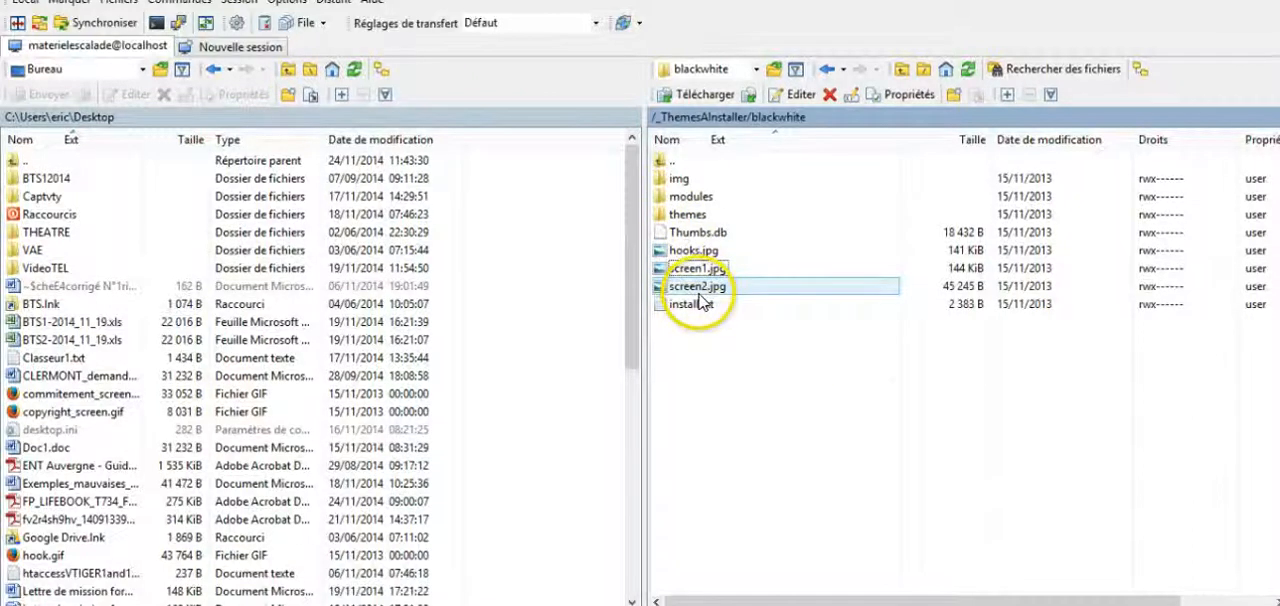
Step: Download hooks.jpg from the blackwhite folder to the local Bureau folder
{"action": "left_click", "coordinate": [706, 252]}
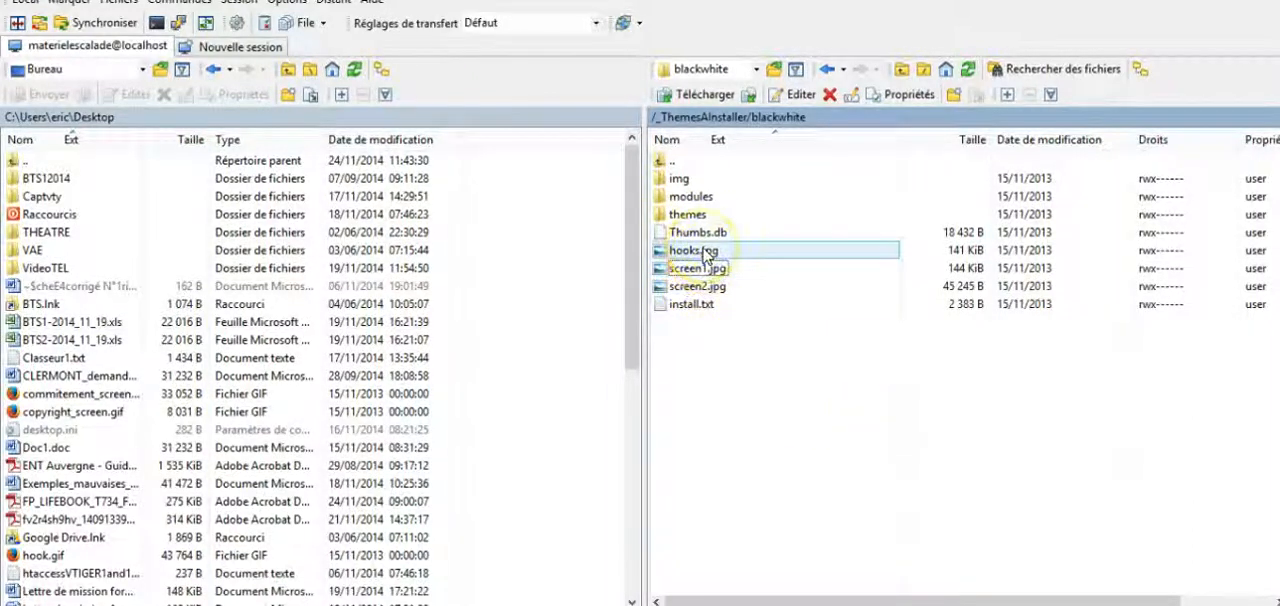
{"action": "left_click_drag", "start_coordinate": [706, 252], "coordinate": [508, 277]}
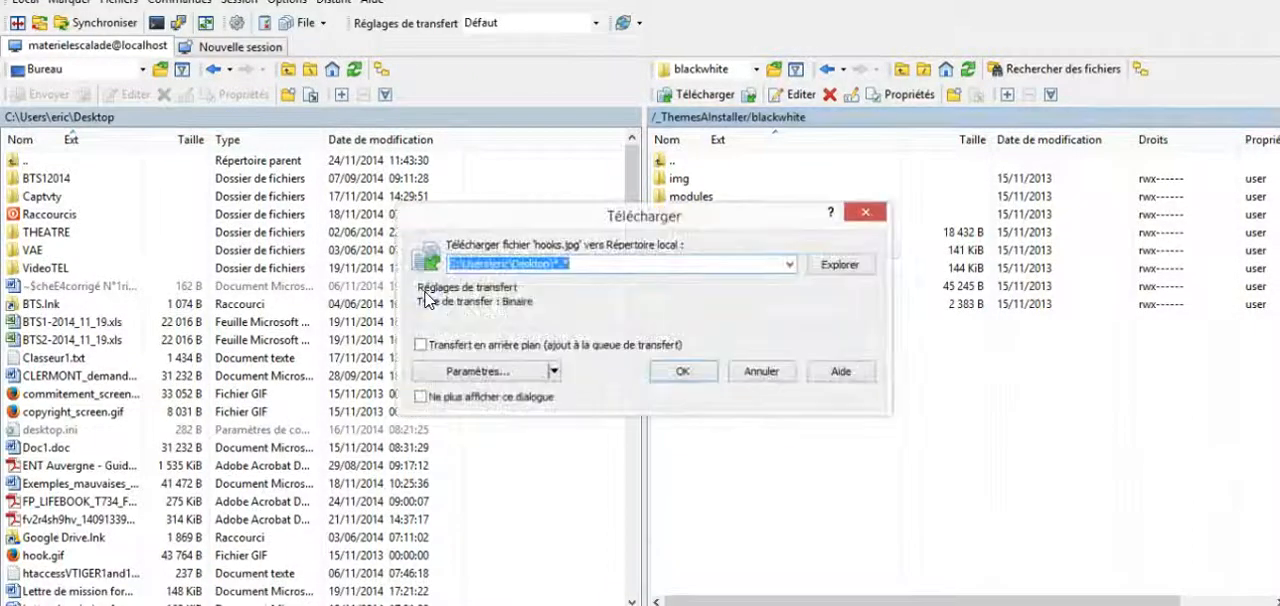
{"action": "left_click", "coordinate": [674, 370]}
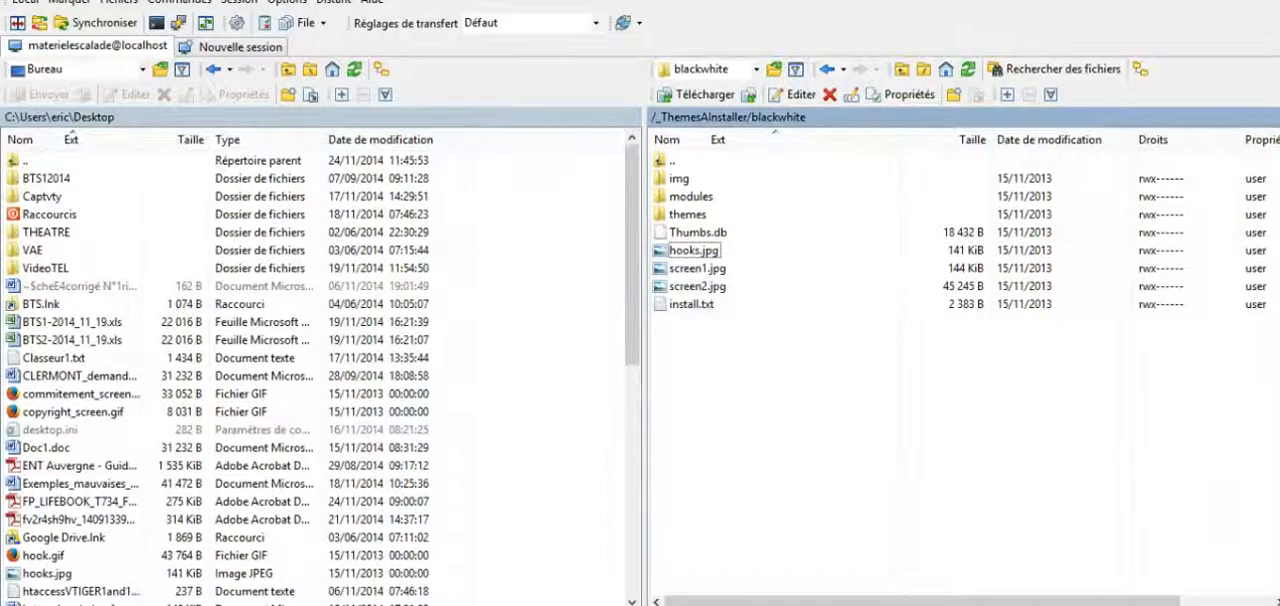
Step: Examine the module positions in hooks.jpg from the Windows desktop and return to WinSCP
{"action": "left_click", "coordinate": [1203, 0]}
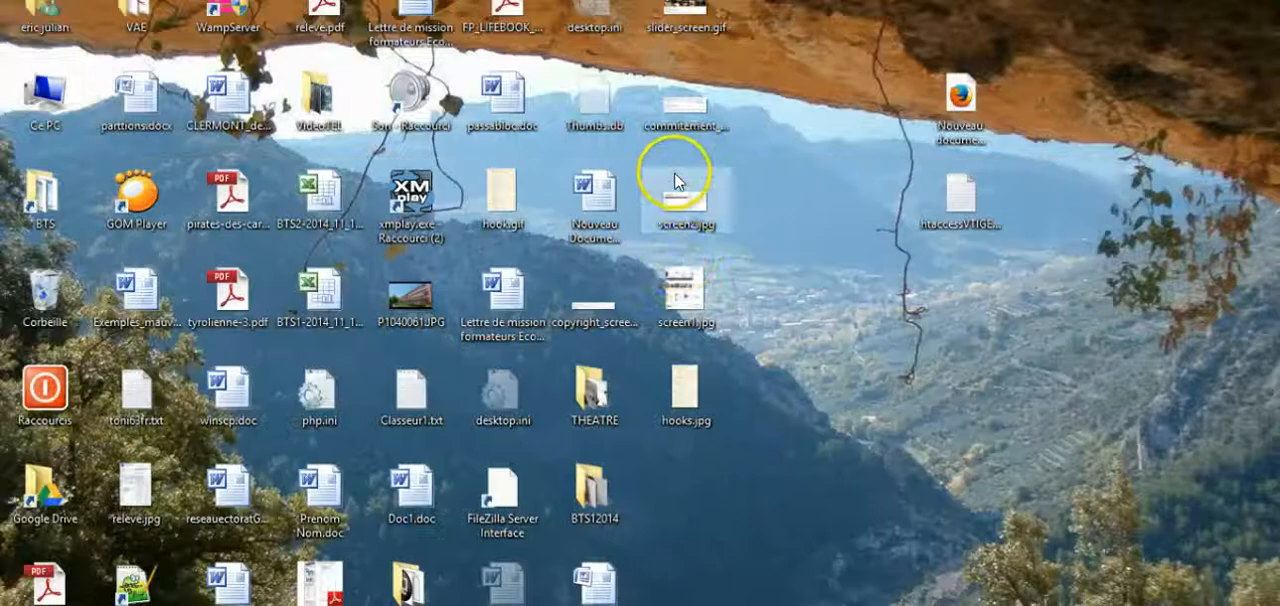
{"action": "double_click", "coordinate": [679, 397]}
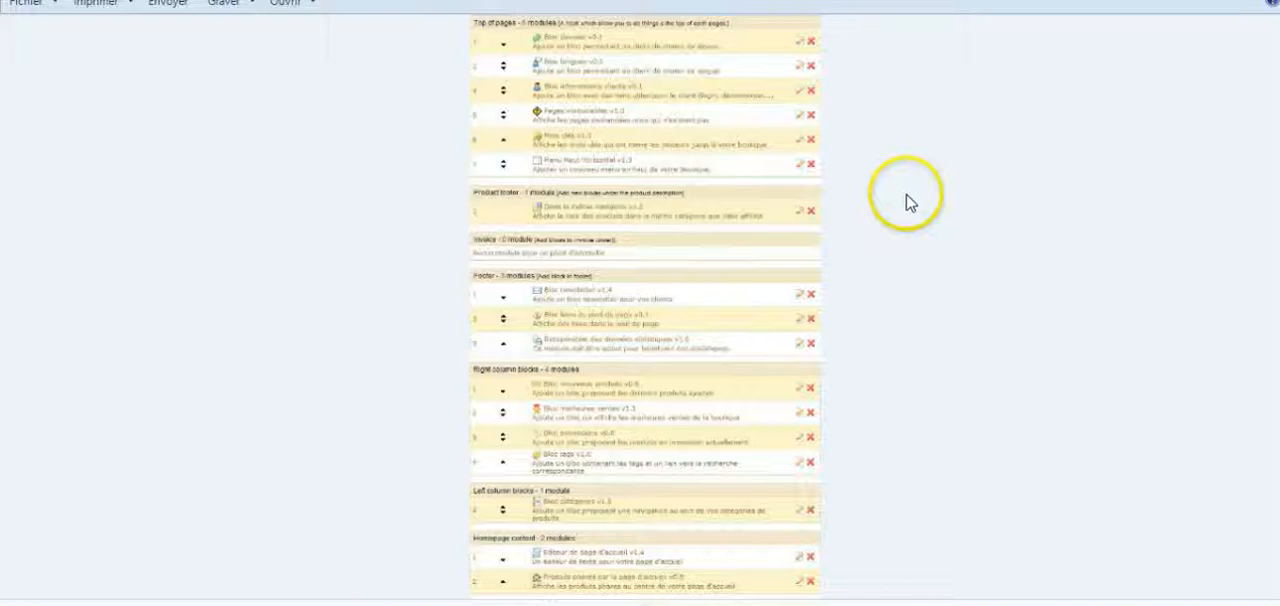
{"action": "left_click", "coordinate": [1270, 3]}
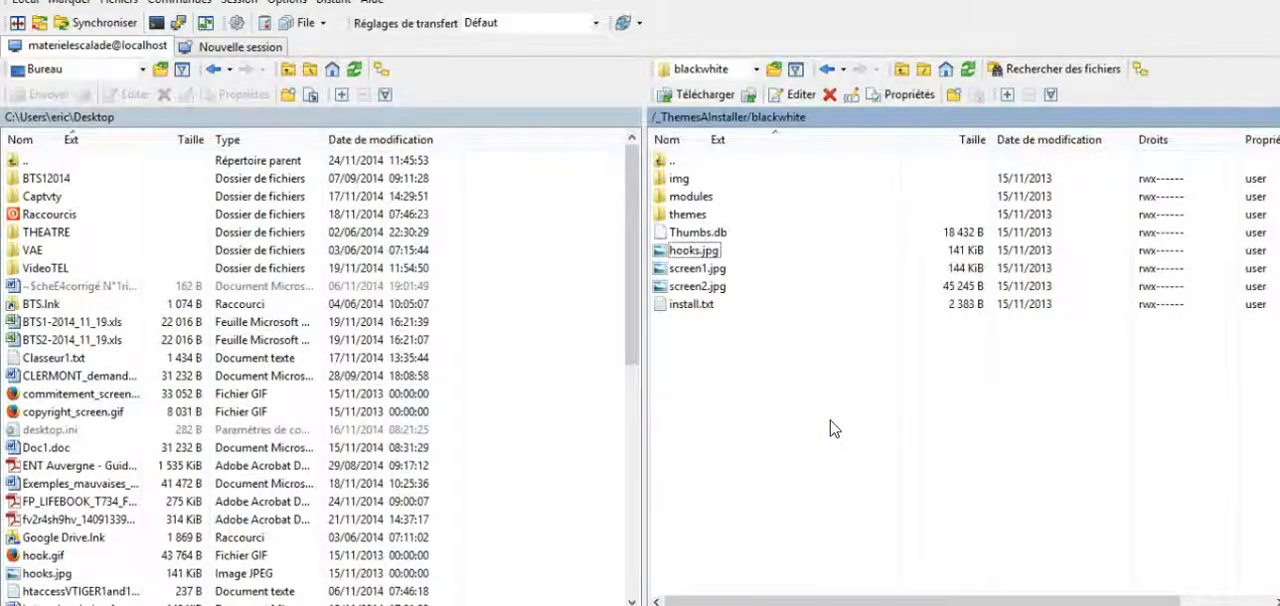
Step: Open the matrice folder in _ThemesAInstaller and download hook.gif to the local Bureau folder, overwriting the existing file
{"action": "double_click", "coordinate": [675, 163]}
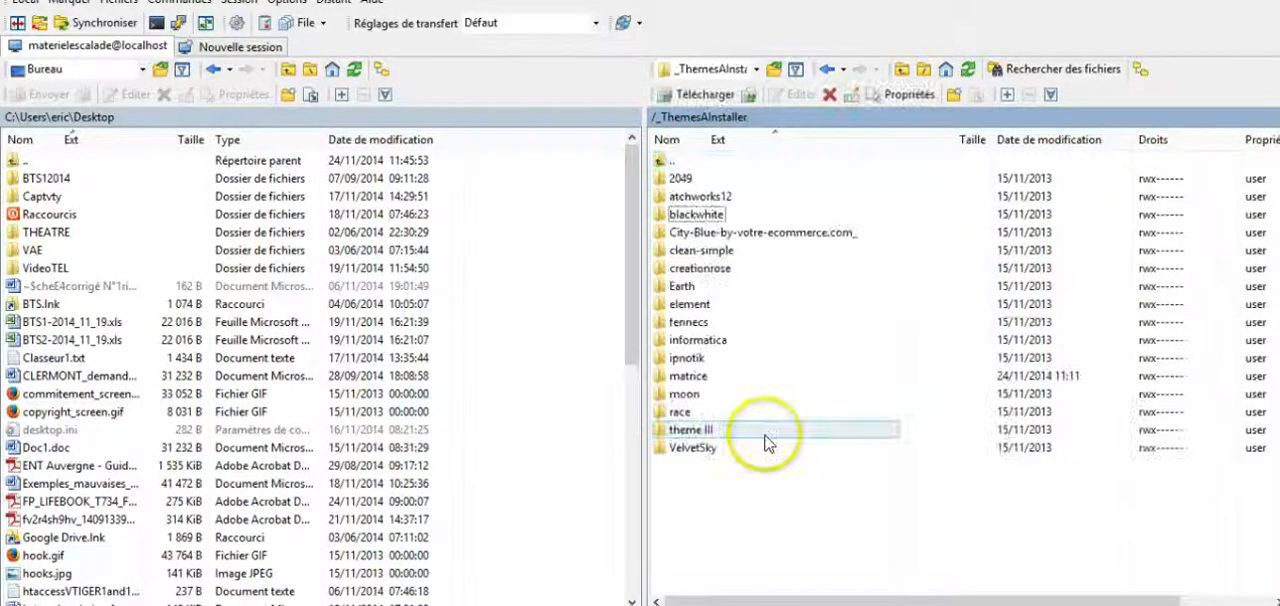
{"action": "double_click", "coordinate": [713, 378]}
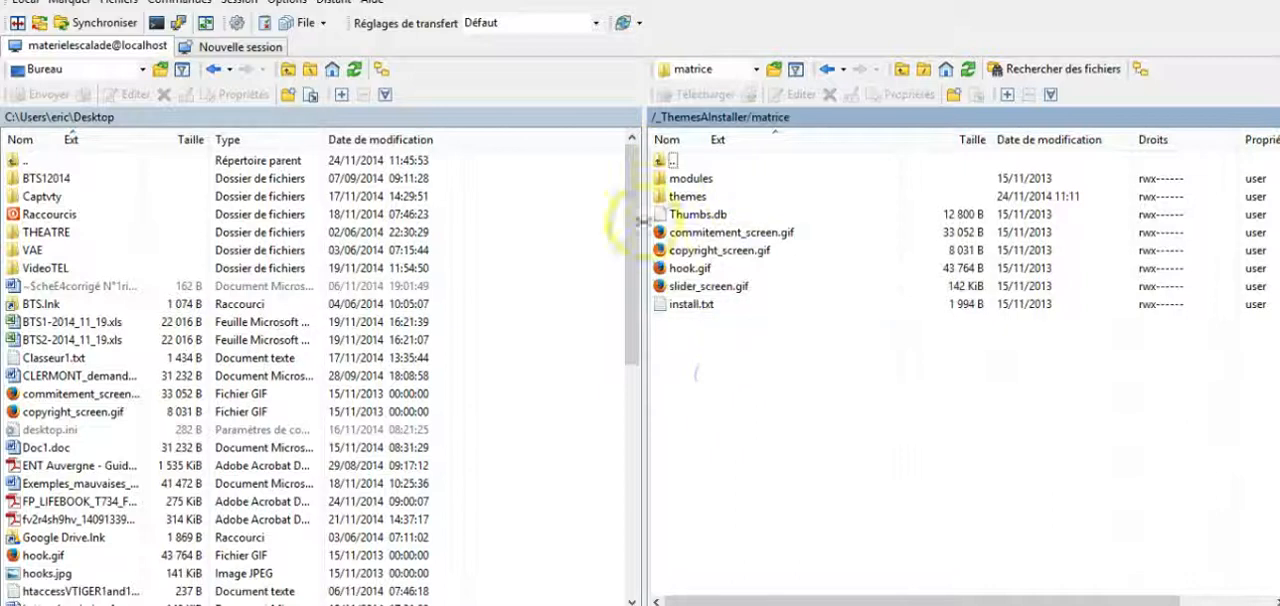
{"action": "left_click", "coordinate": [722, 270]}
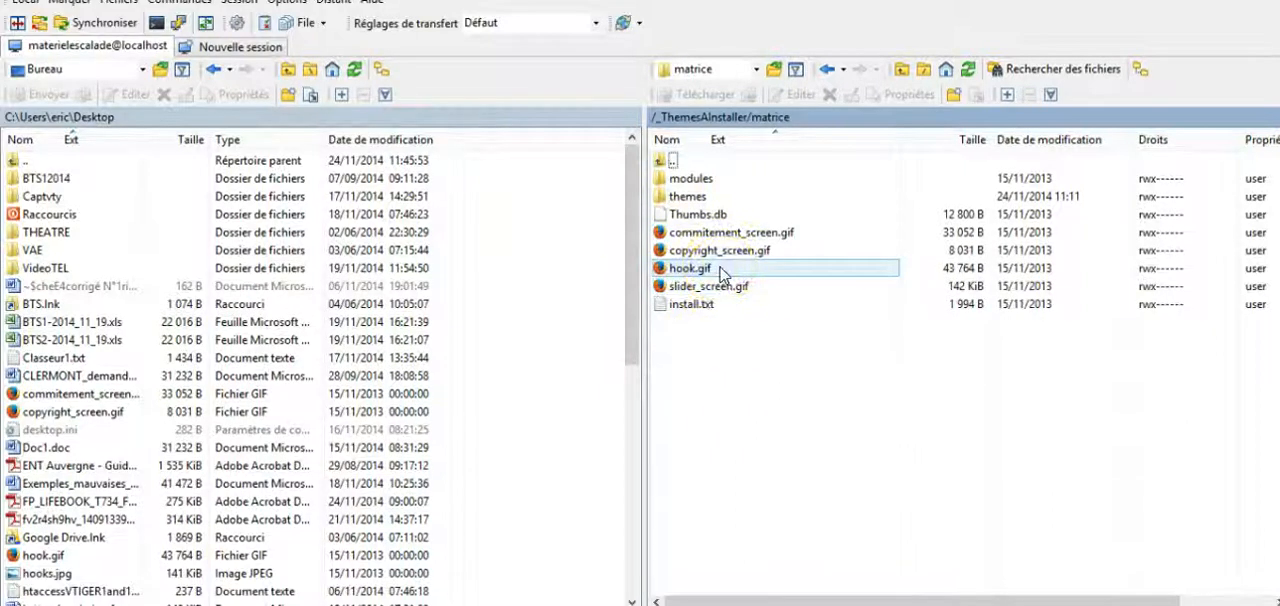
{"action": "left_click", "coordinate": [714, 270]}
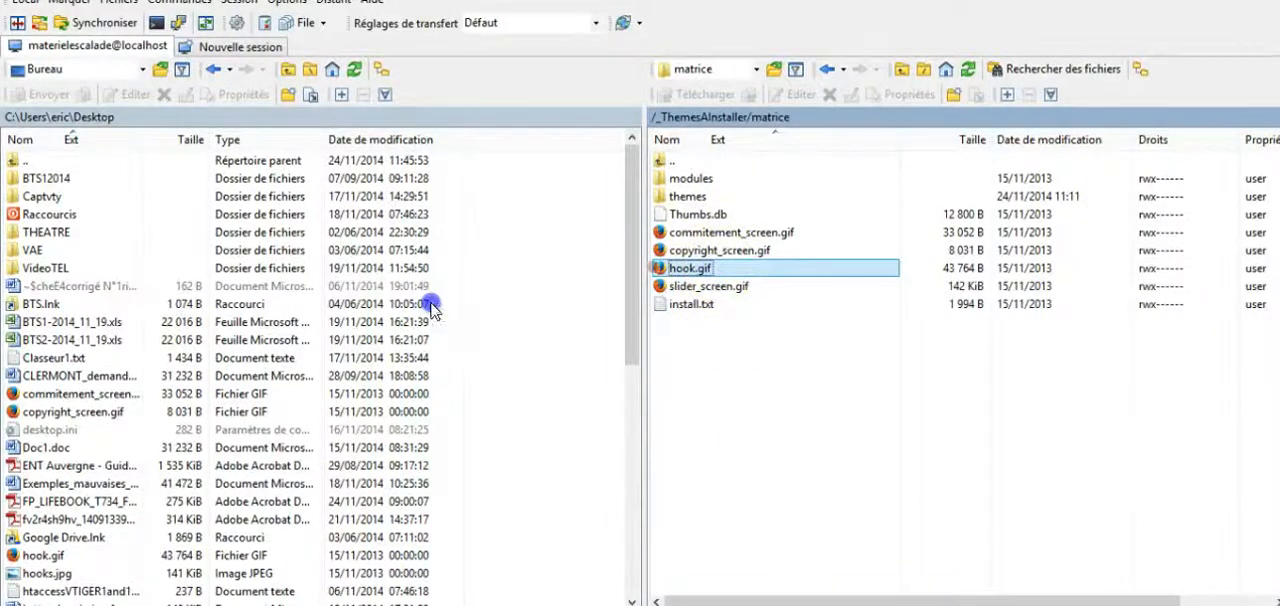
{"action": "left_click", "coordinate": [514, 372]}
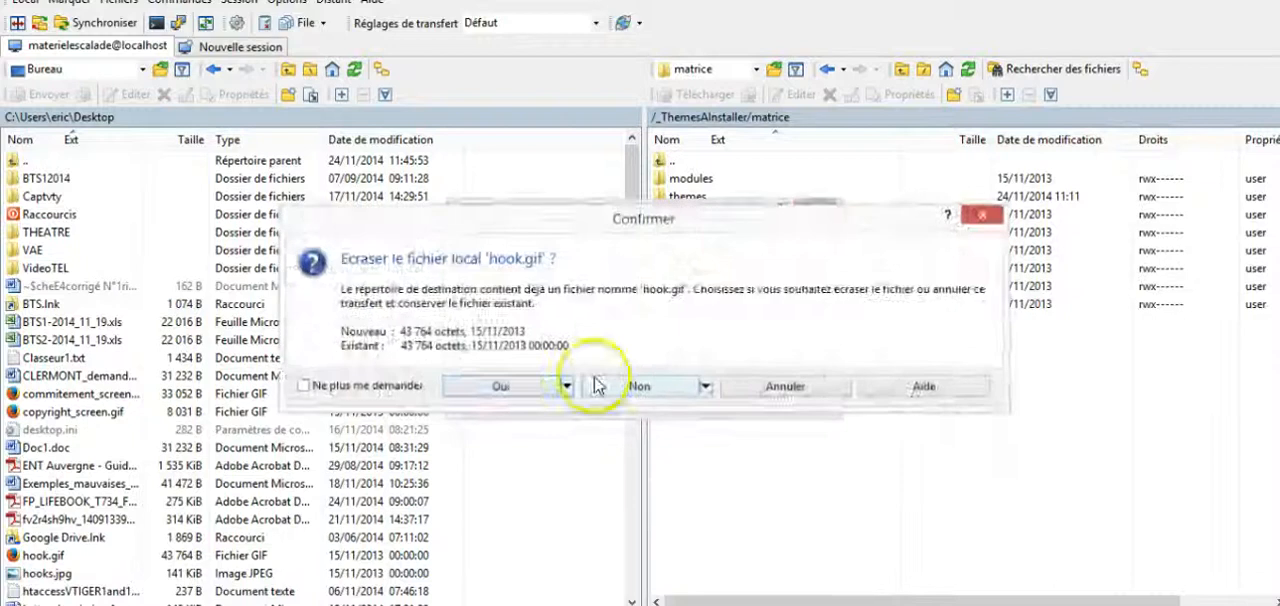
{"action": "left_click", "coordinate": [515, 386]}
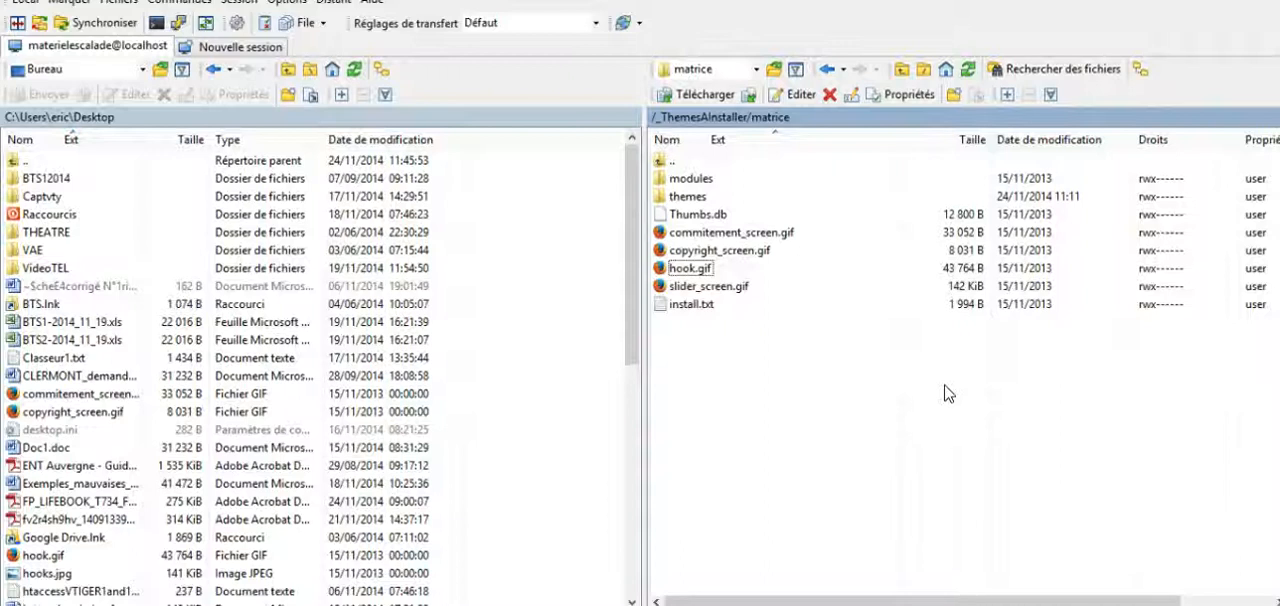
Step: Read the installation instructions in the matrice theme's install.txt file and close it
{"action": "left_click", "coordinate": [688, 305]}
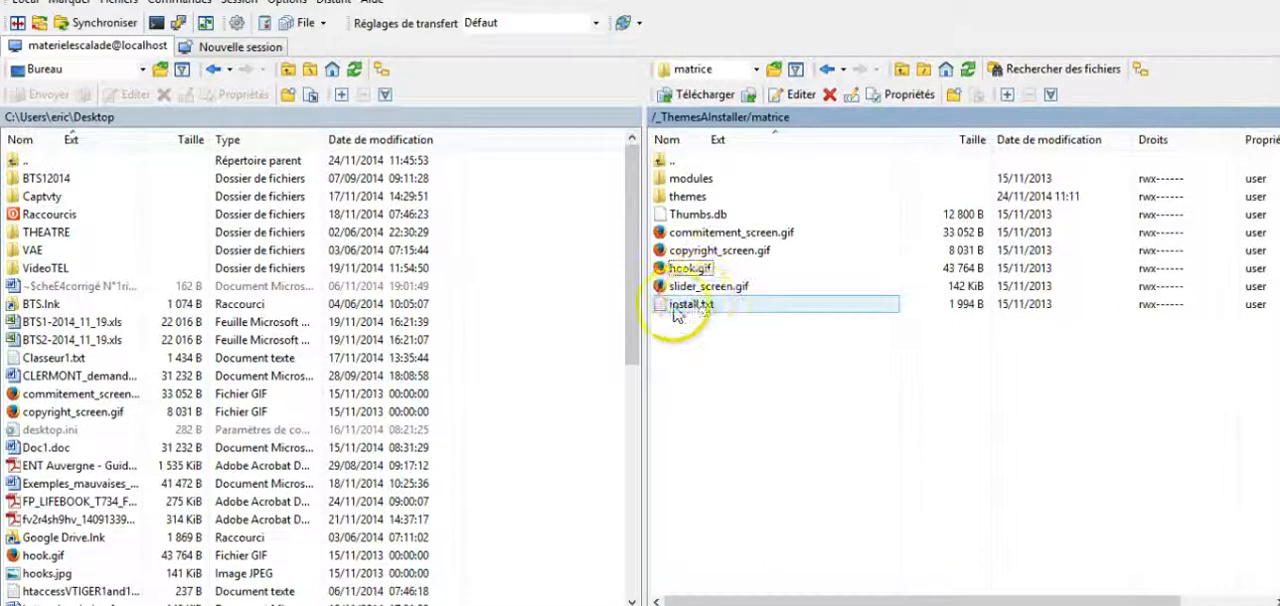
{"action": "double_click", "coordinate": [729, 307]}
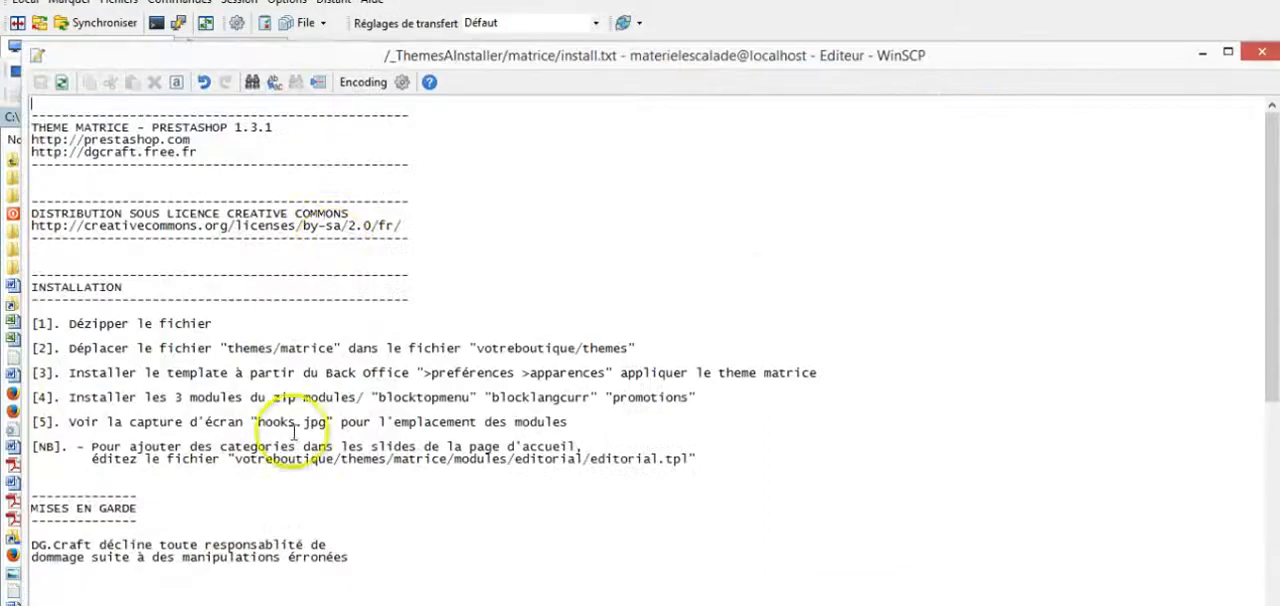
{"action": "left_click", "coordinate": [1263, 56]}
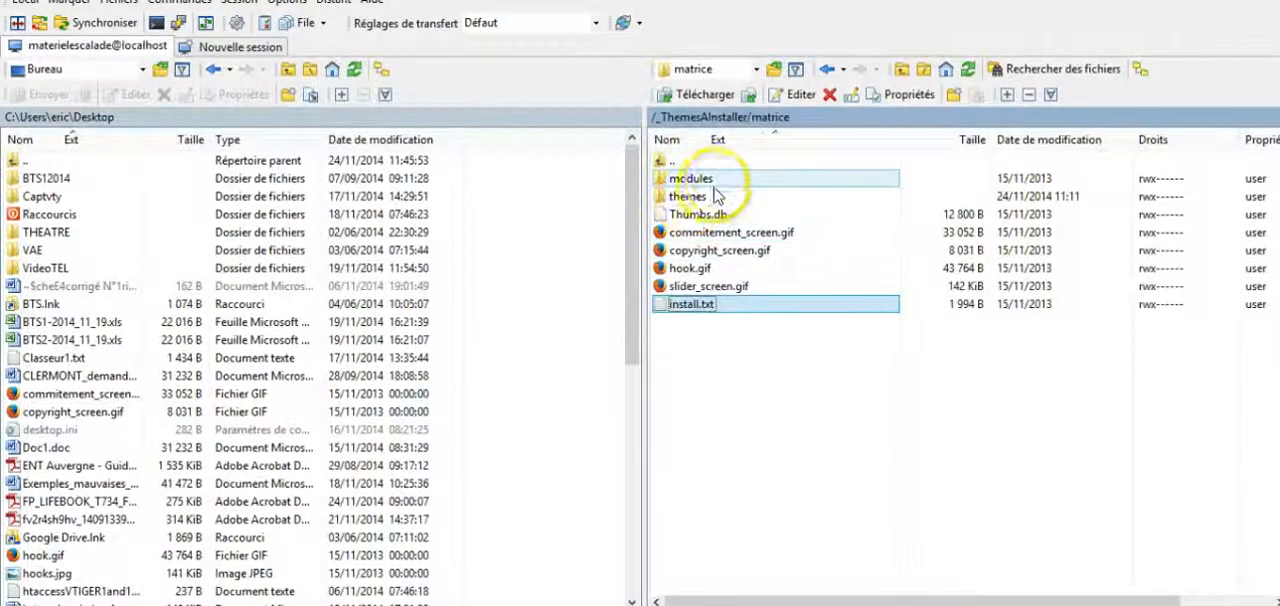
Step: Open the matrice theme's themes folder, look inside its matrice subfolder, and go back up to select that subfolder
{"action": "double_click", "coordinate": [694, 200]}
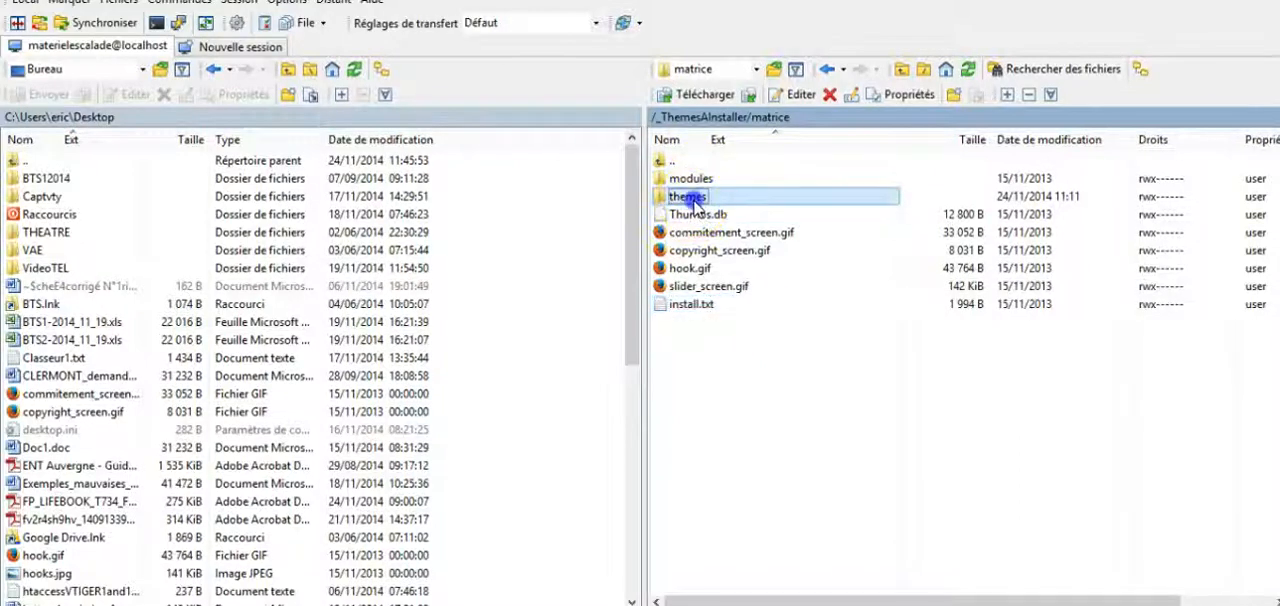
{"action": "left_click", "coordinate": [702, 186]}
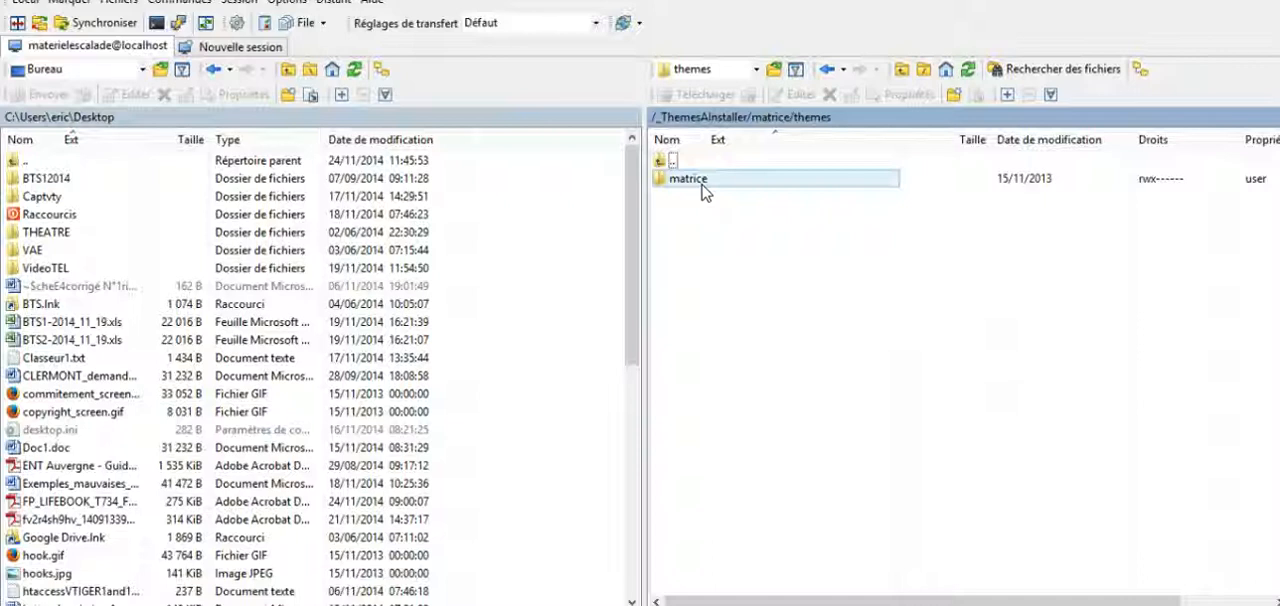
{"action": "double_click", "coordinate": [702, 184]}
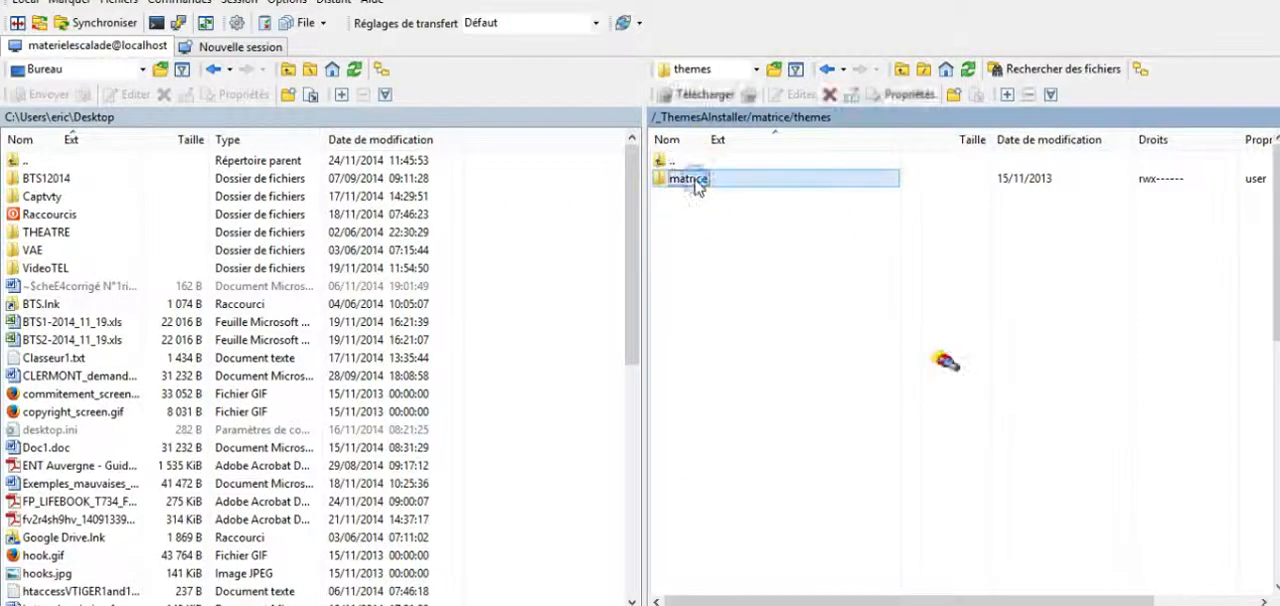
{"action": "left_click", "coordinate": [690, 197]}
{"action": "double_click", "coordinate": [674, 159]}
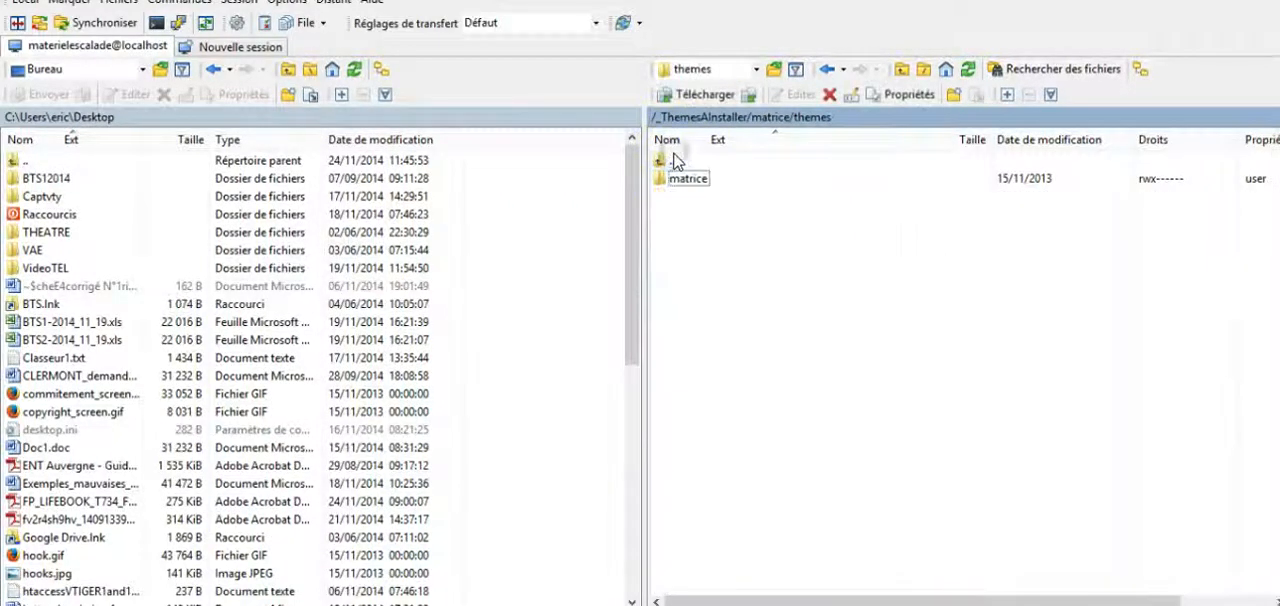
{"action": "left_click", "coordinate": [686, 178]}
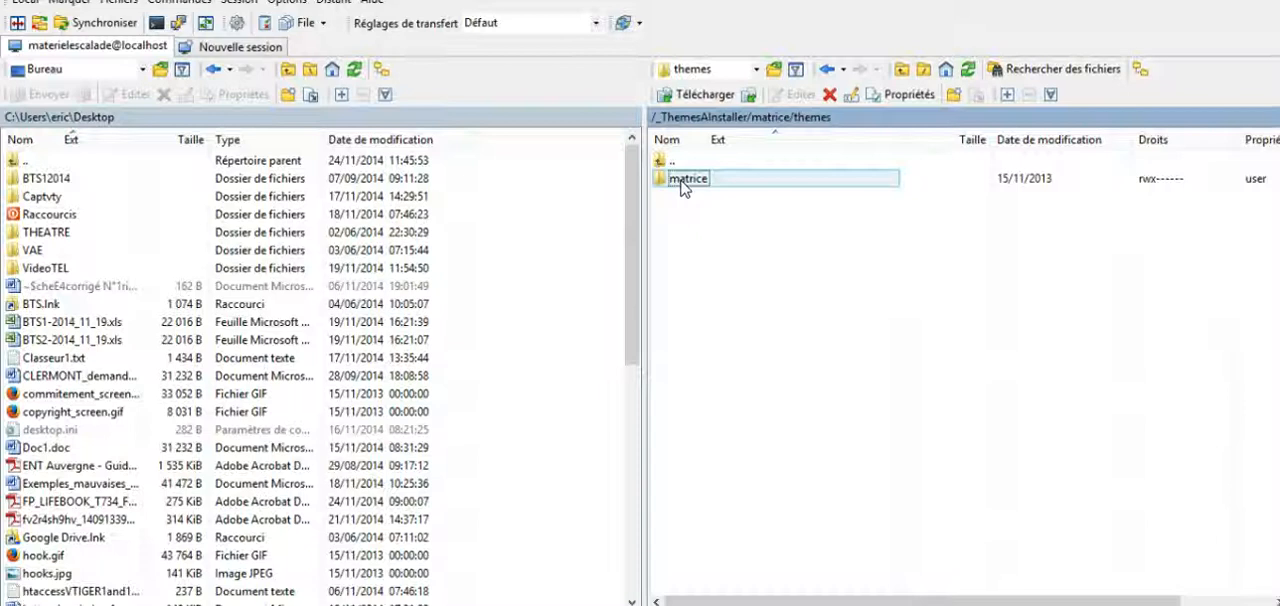
Step: Display the remote folder tree in WinSCP and look inside the site's root themes folder
{"action": "left_click", "coordinate": [699, 188]}
{"action": "left_click", "coordinate": [1186, 60]}
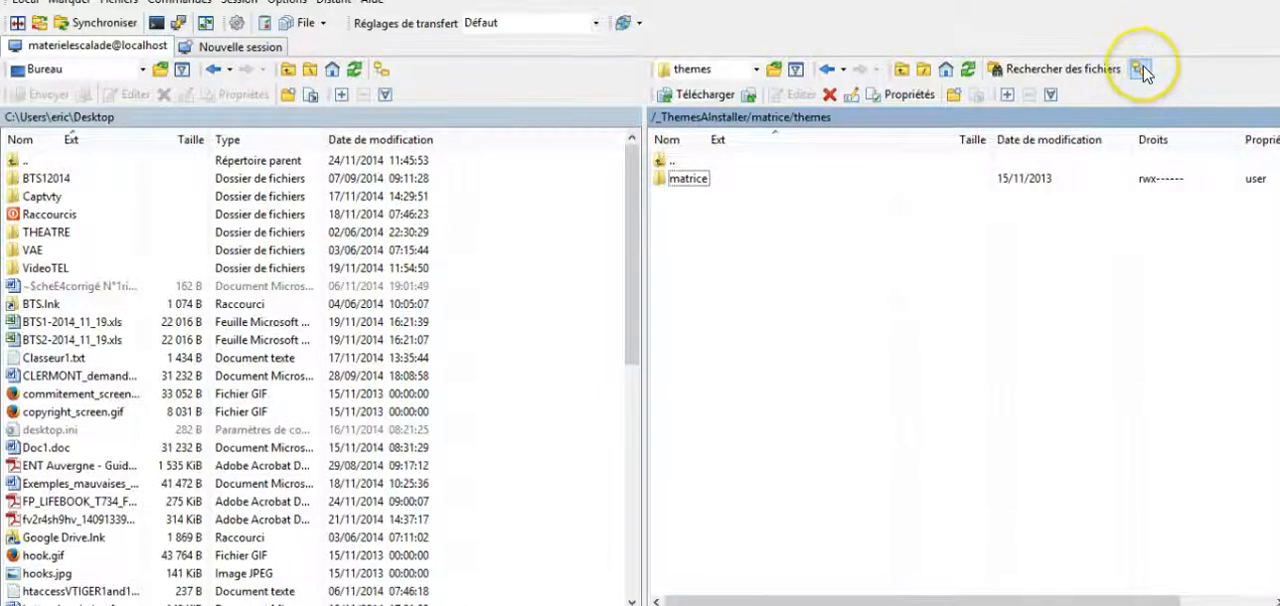
{"action": "left_click", "coordinate": [1141, 69]}
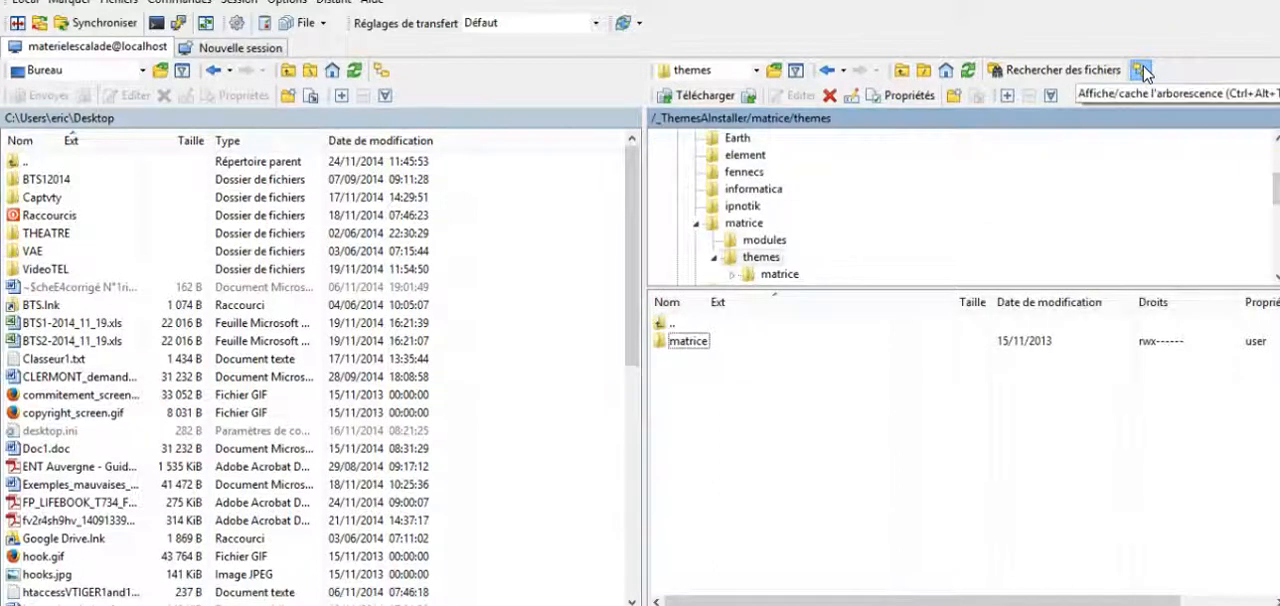
{"action": "mouse_move", "coordinate": [1275, 190]}
{"action": "left_mouse_down"}
{"action": "mouse_move", "coordinate": [1275, 150]}
{"action": "mouse_move", "coordinate": [1275, 250]}
{"action": "left_mouse_up"}
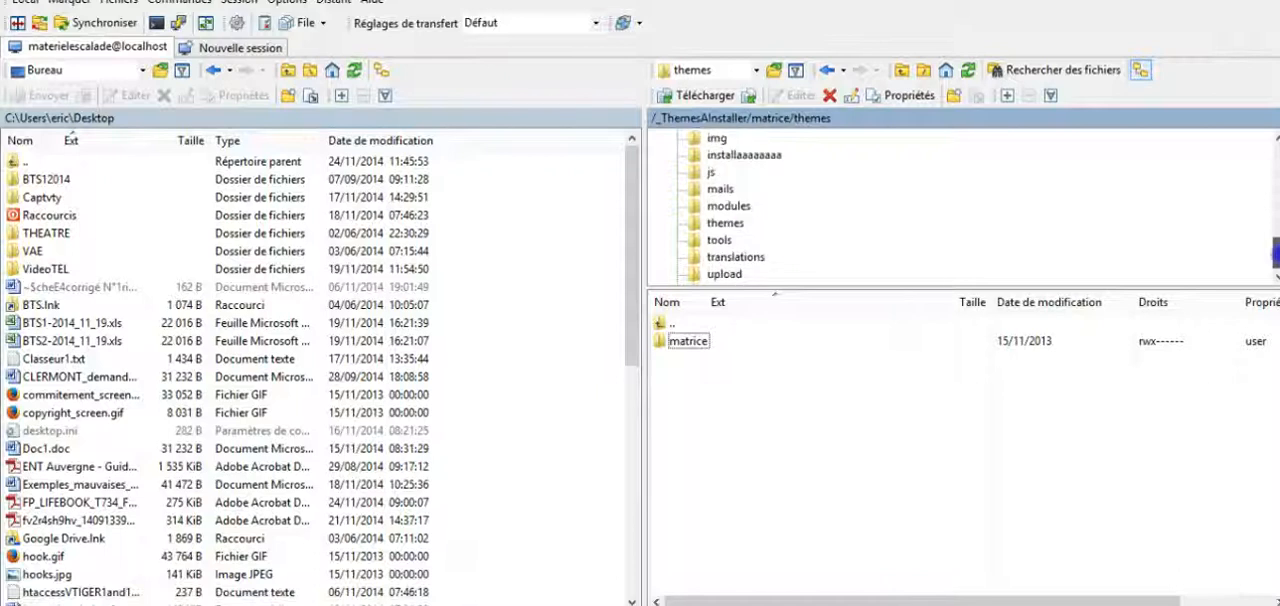
{"action": "left_click", "coordinate": [736, 230]}
{"action": "left_click", "coordinate": [736, 226]}
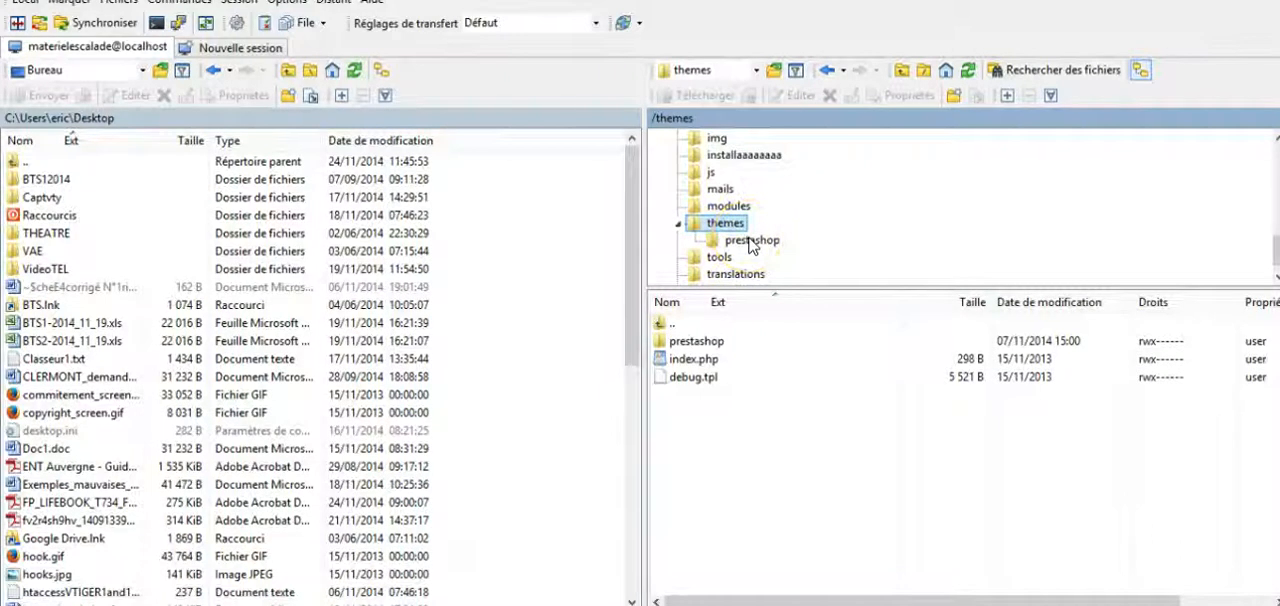
Step: Go back up to the site root and open the themes folder of _ThemesAInstaller/matrice
{"action": "double_click", "coordinate": [663, 322]}
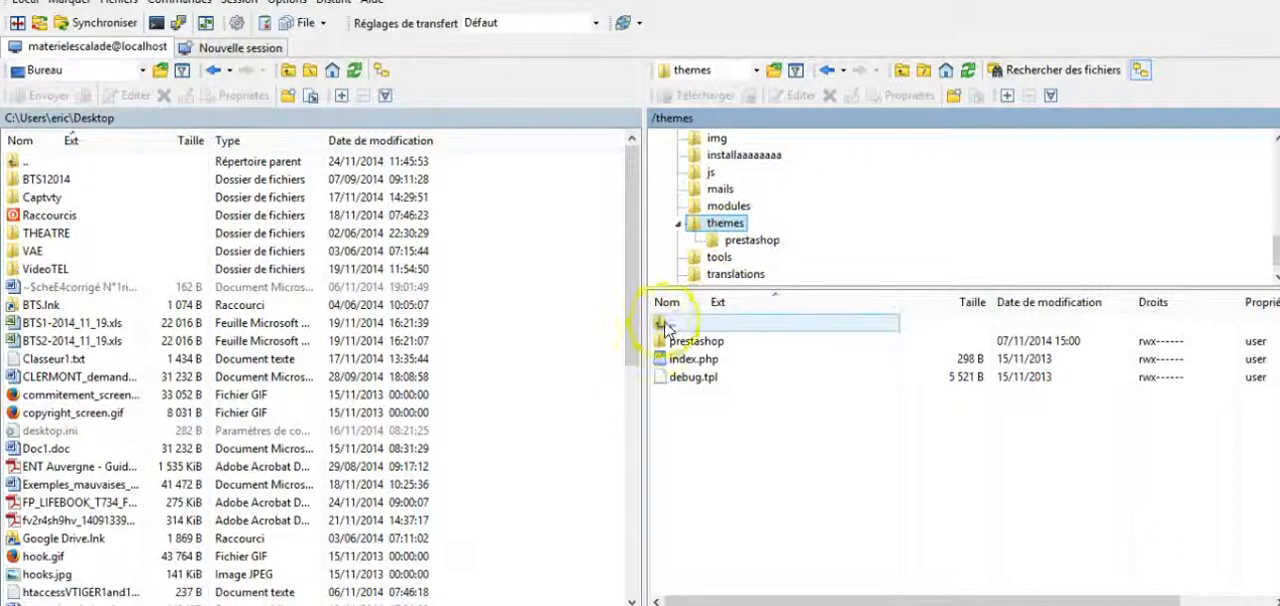
{"action": "left_click", "coordinate": [698, 362]}
{"action": "double_click", "coordinate": [714, 341]}
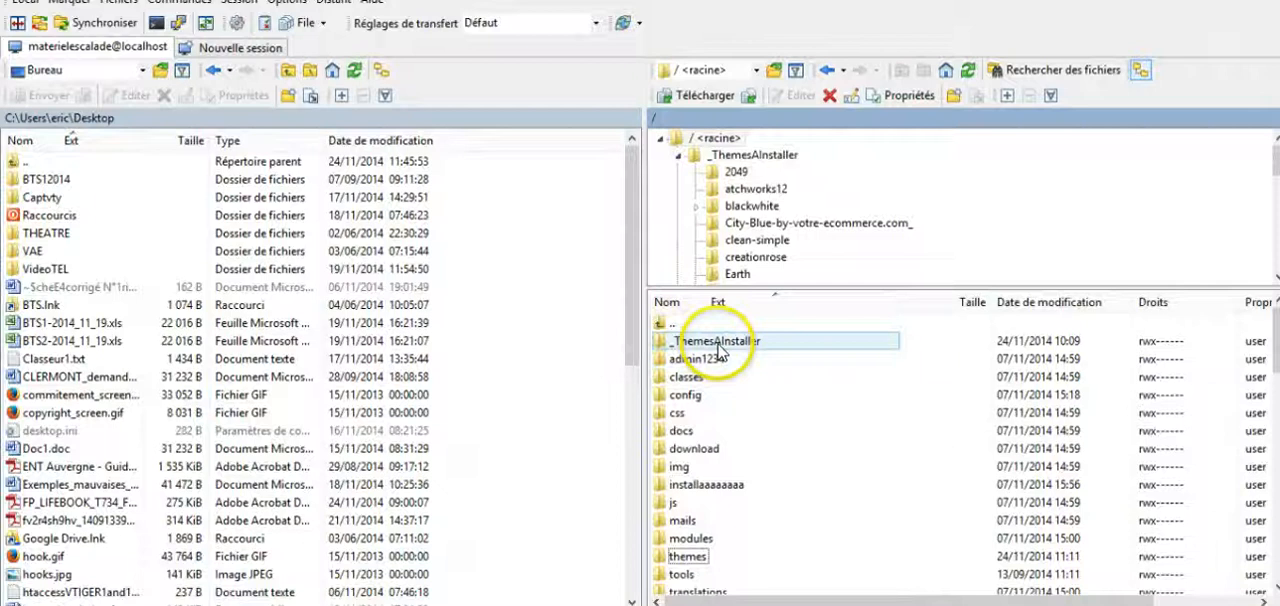
{"action": "left_click", "coordinate": [706, 502]}
{"action": "left_click", "coordinate": [700, 540]}
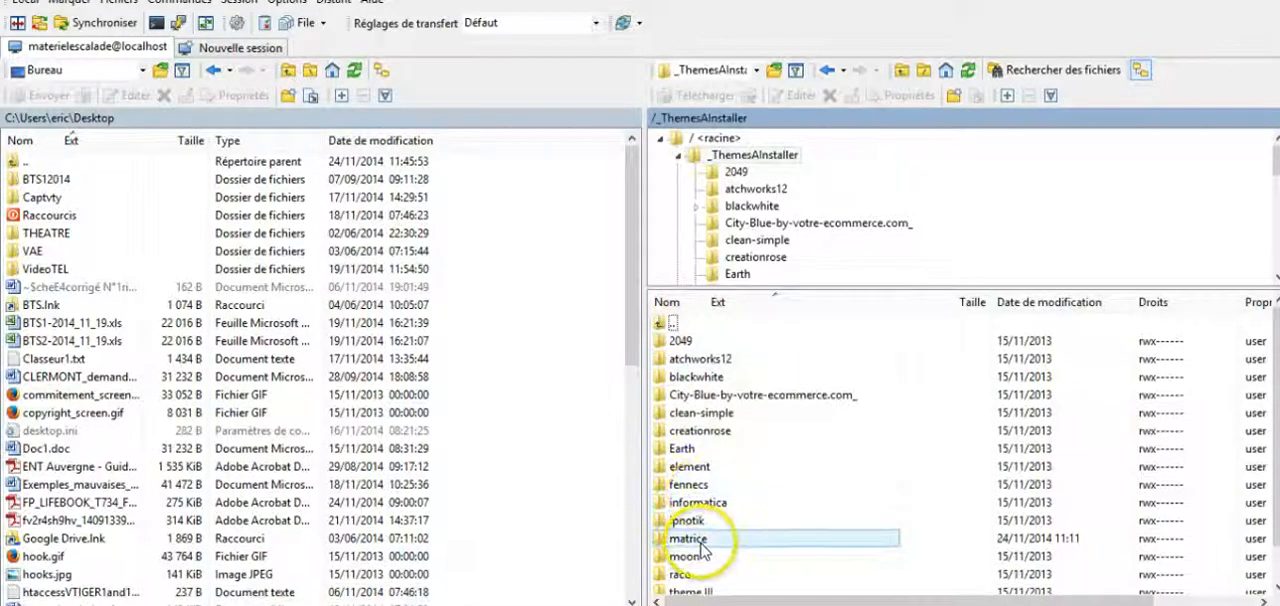
{"action": "double_click", "coordinate": [700, 540]}
{"action": "left_click", "coordinate": [720, 358]}
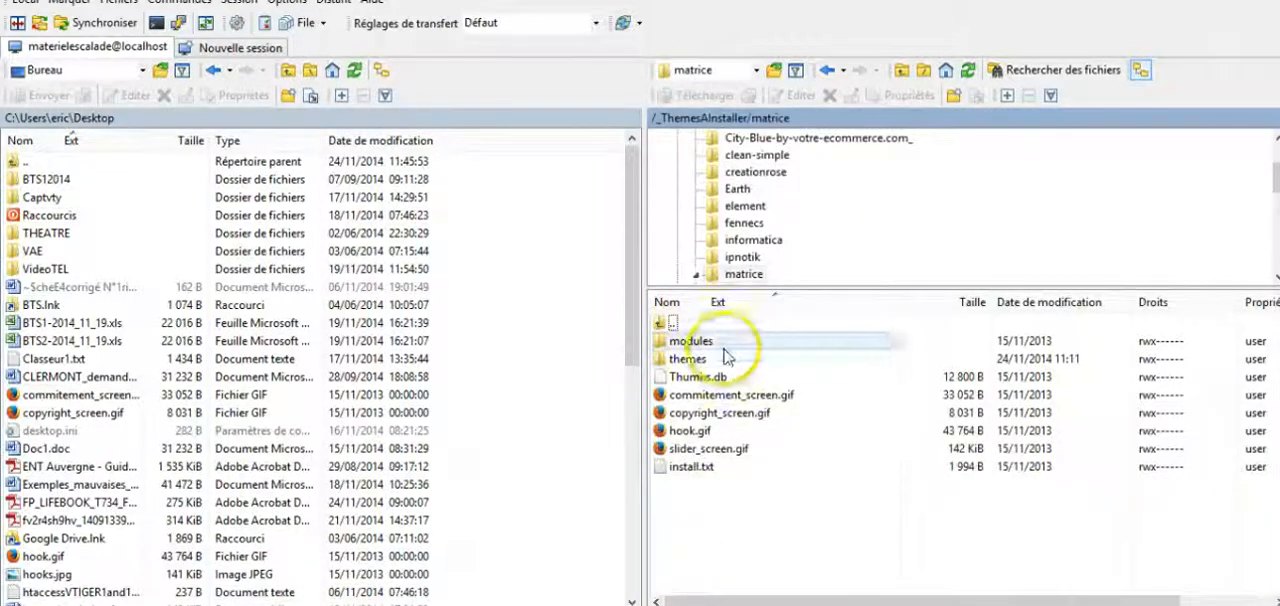
{"action": "double_click", "coordinate": [722, 358]}
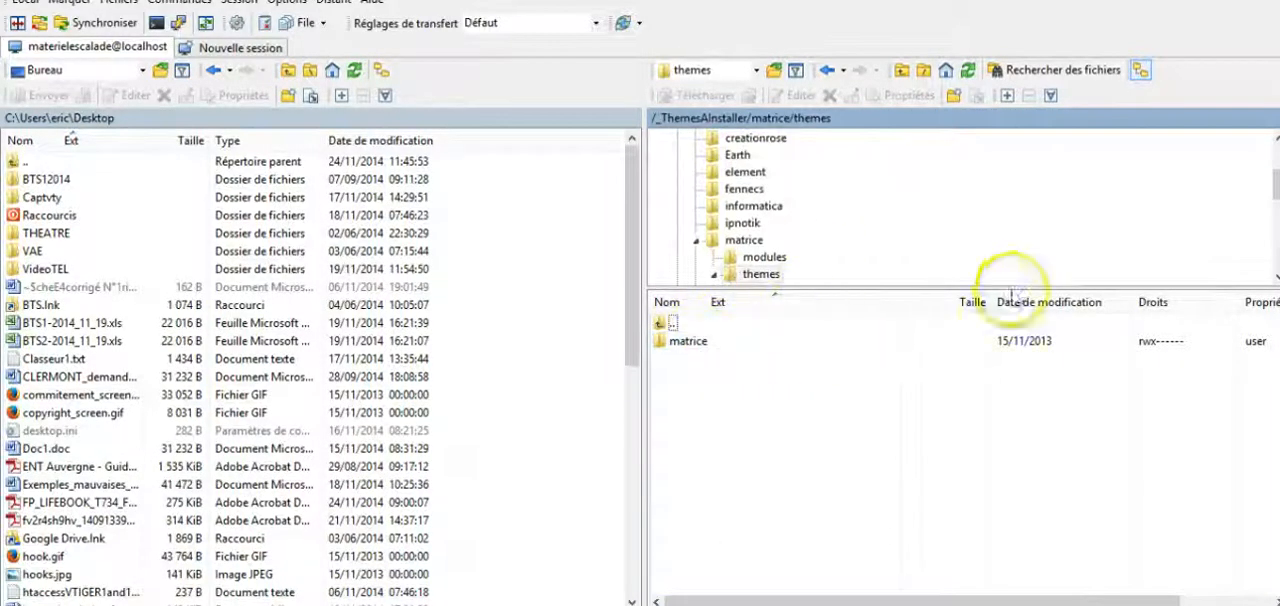
Step: Move the matrice folder from the theme package into the site's root themes folder
{"action": "left_click_drag", "start_coordinate": [1276, 183], "coordinate": [1276, 246]}
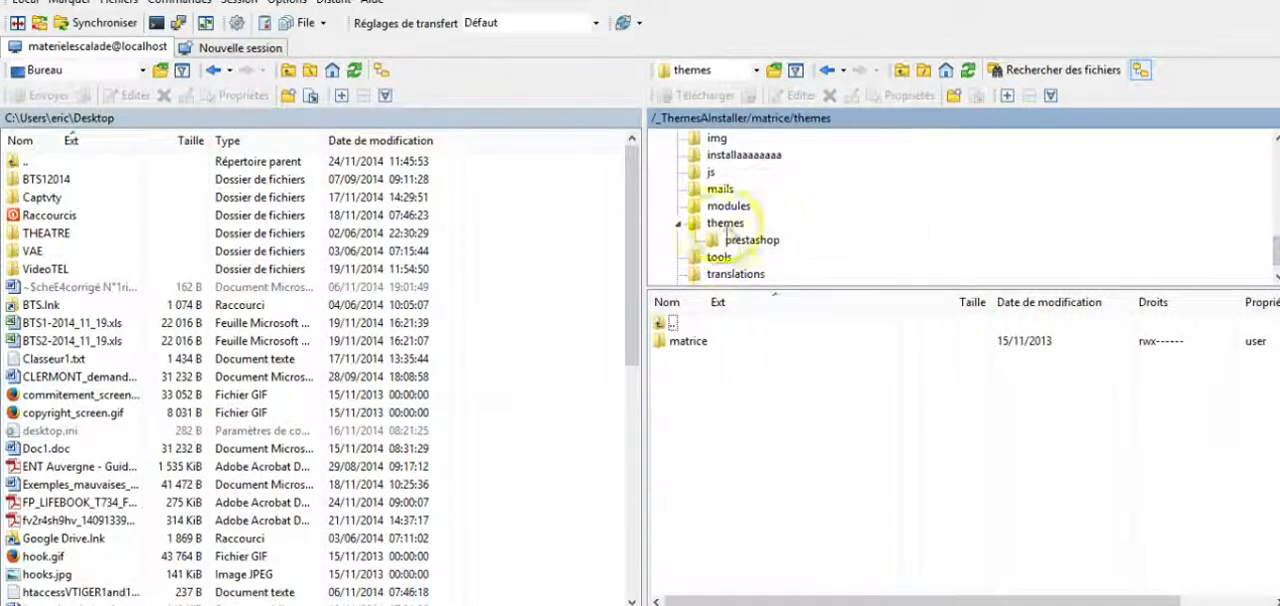
{"action": "left_click", "coordinate": [688, 341]}
{"action": "left_click_drag", "start_coordinate": [688, 341], "coordinate": [735, 208]}
{"action": "left_click", "coordinate": [587, 343]}
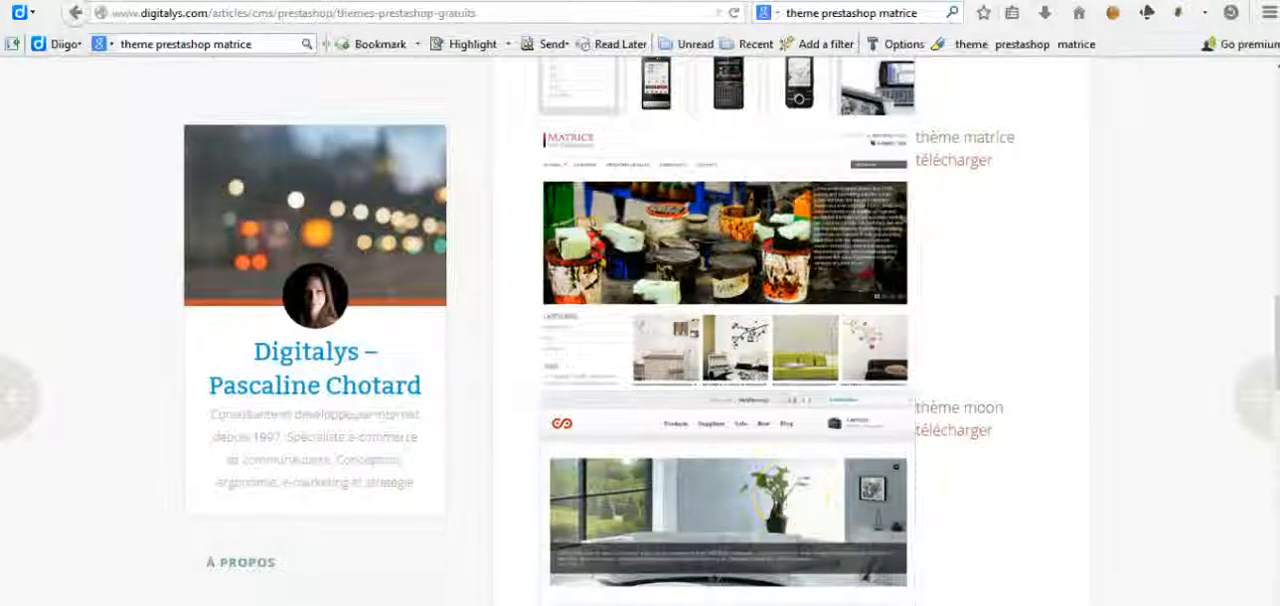
Step: Switch to Firefox, refresh the back office's appearance page, activate and save the matrice theme, and check the storefront
{"action": "left_click", "coordinate": [620, 0]}
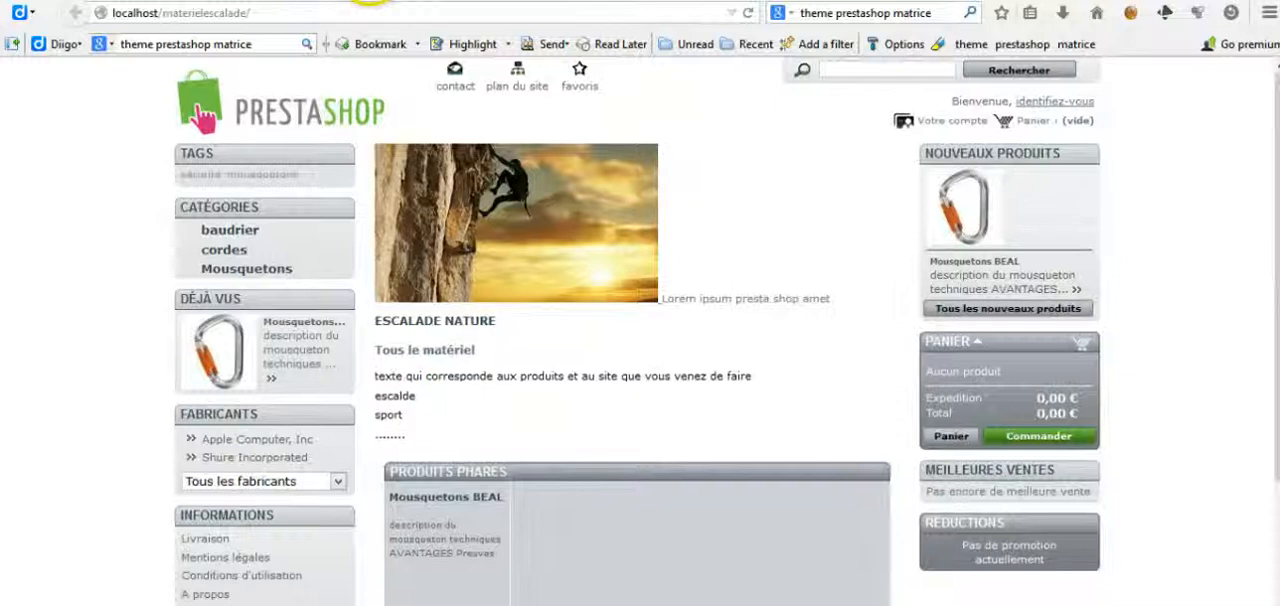
{"action": "left_click", "coordinate": [470, 2]}
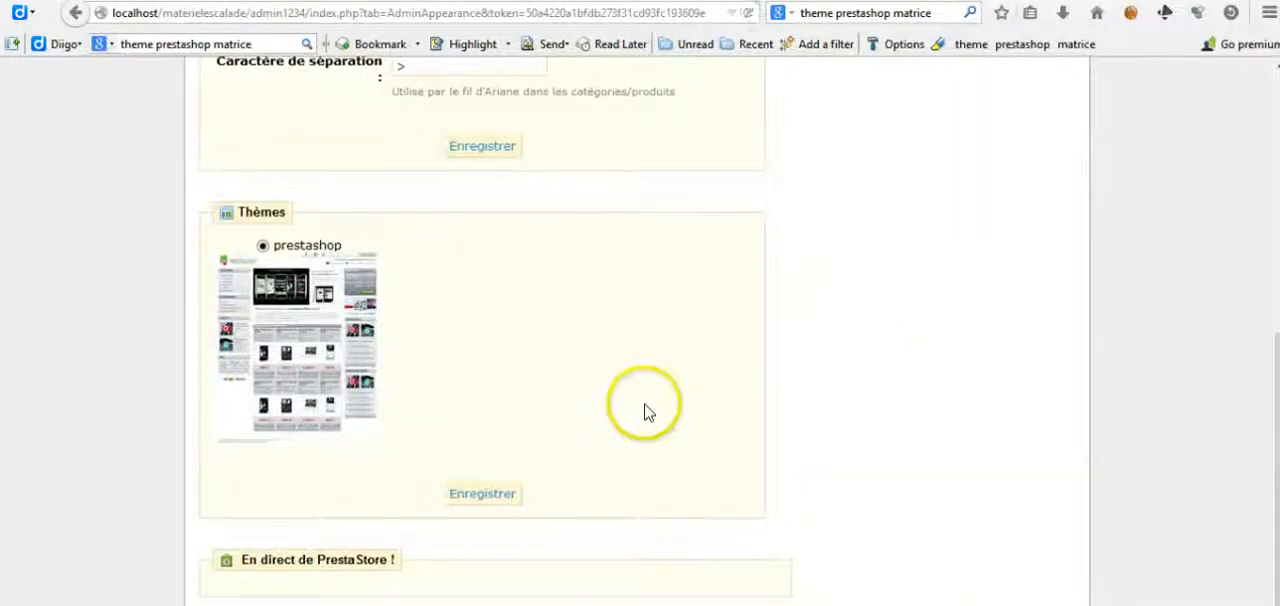
{"action": "key", "text": "F5"}
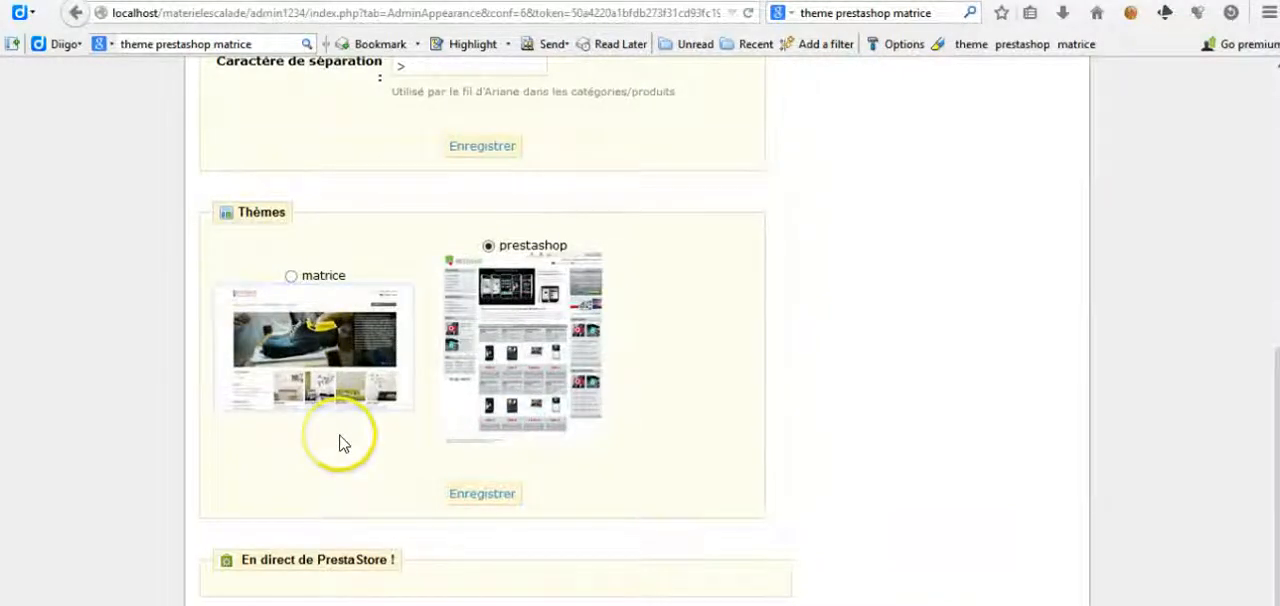
{"action": "left_click", "coordinate": [292, 277]}
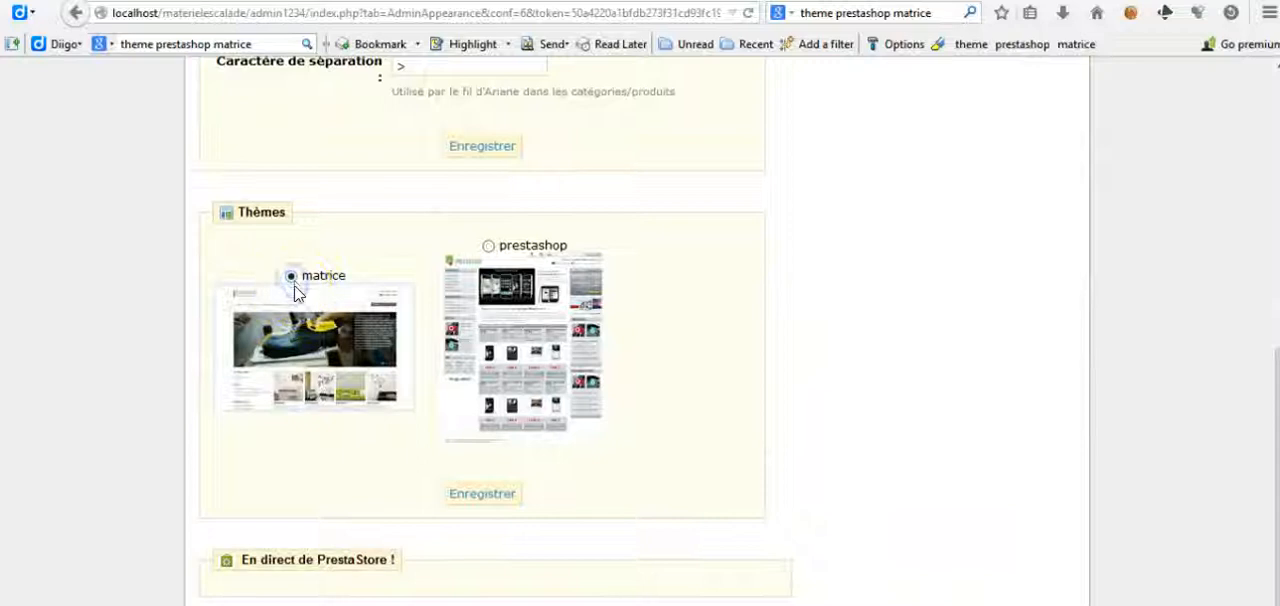
{"action": "left_click", "coordinate": [482, 495]}
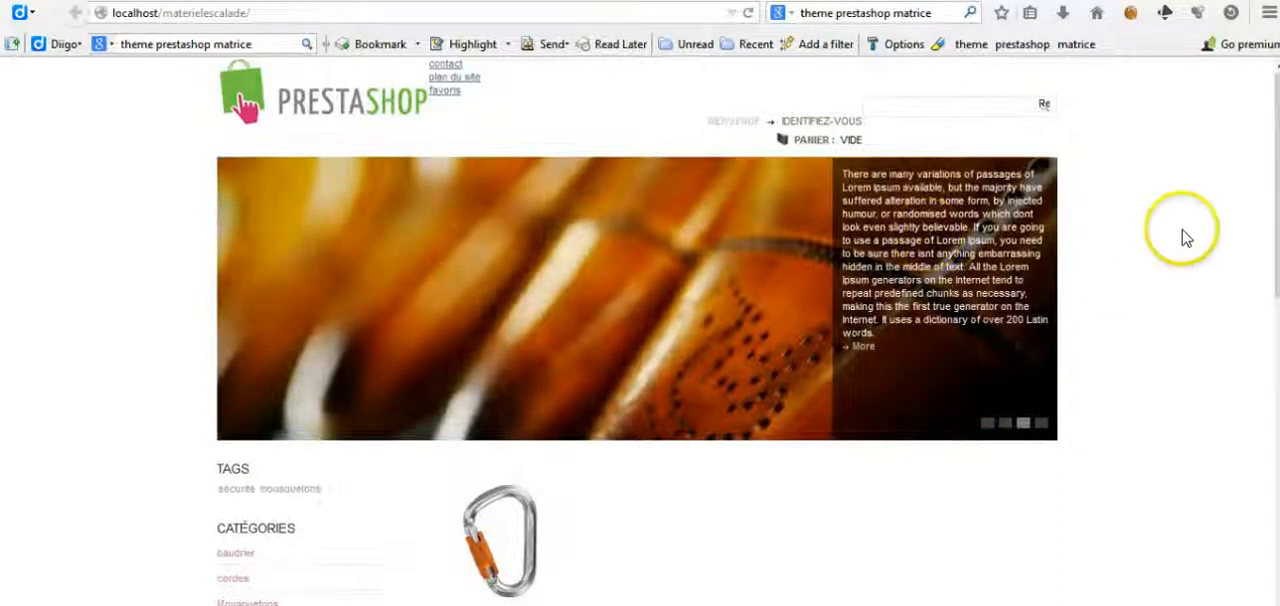
{"action": "left_click_drag", "start_coordinate": [1275, 190], "coordinate": [1275, 228]}
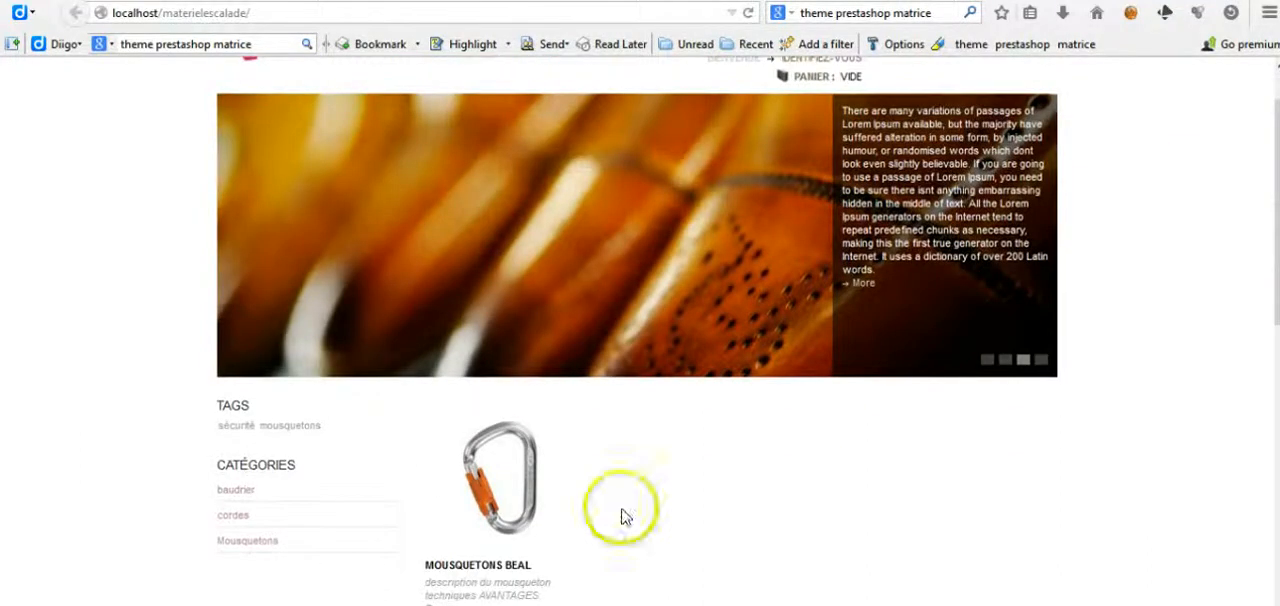
Step: Open the matrice package folder in WinSCP and examine the module positions in hooks.jpg from the Windows desktop
{"action": "left_click", "coordinate": [540, 604]}
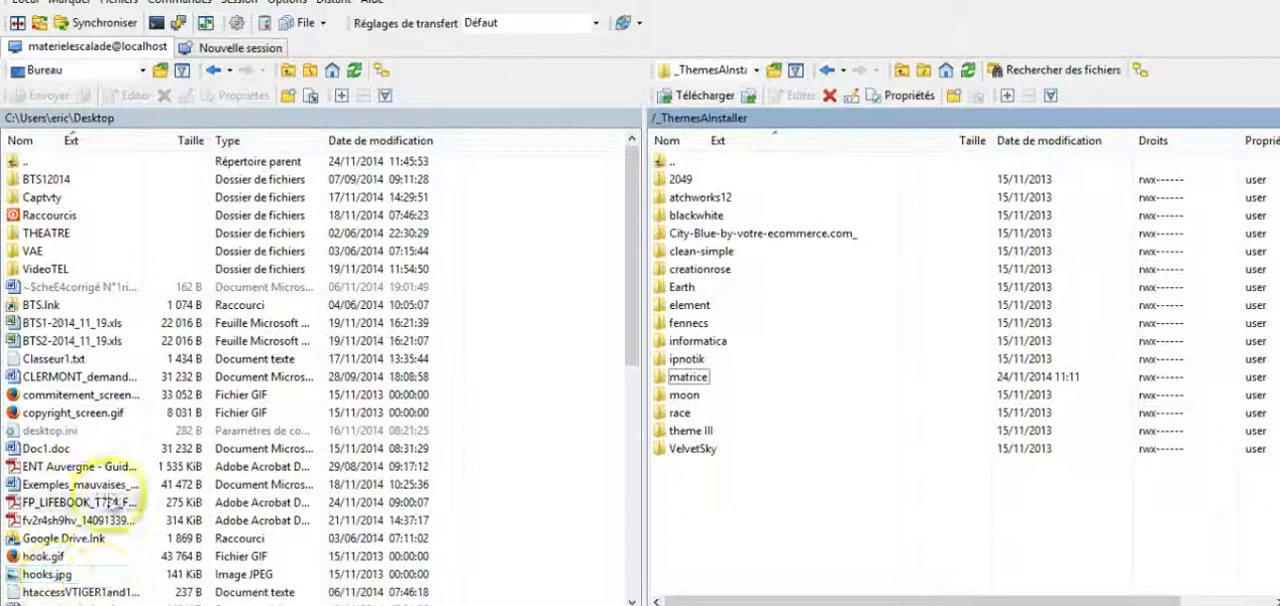
{"action": "double_click", "coordinate": [700, 376]}
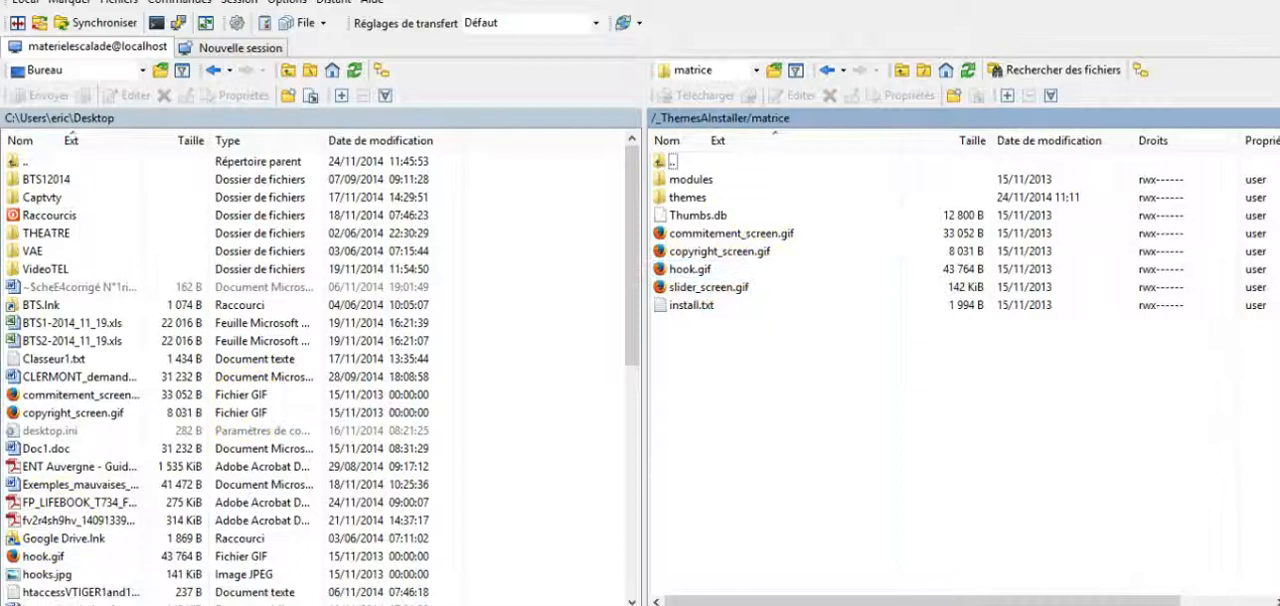
{"action": "left_click", "coordinate": [1200, 1]}
{"action": "left_click", "coordinate": [1200, 1]}
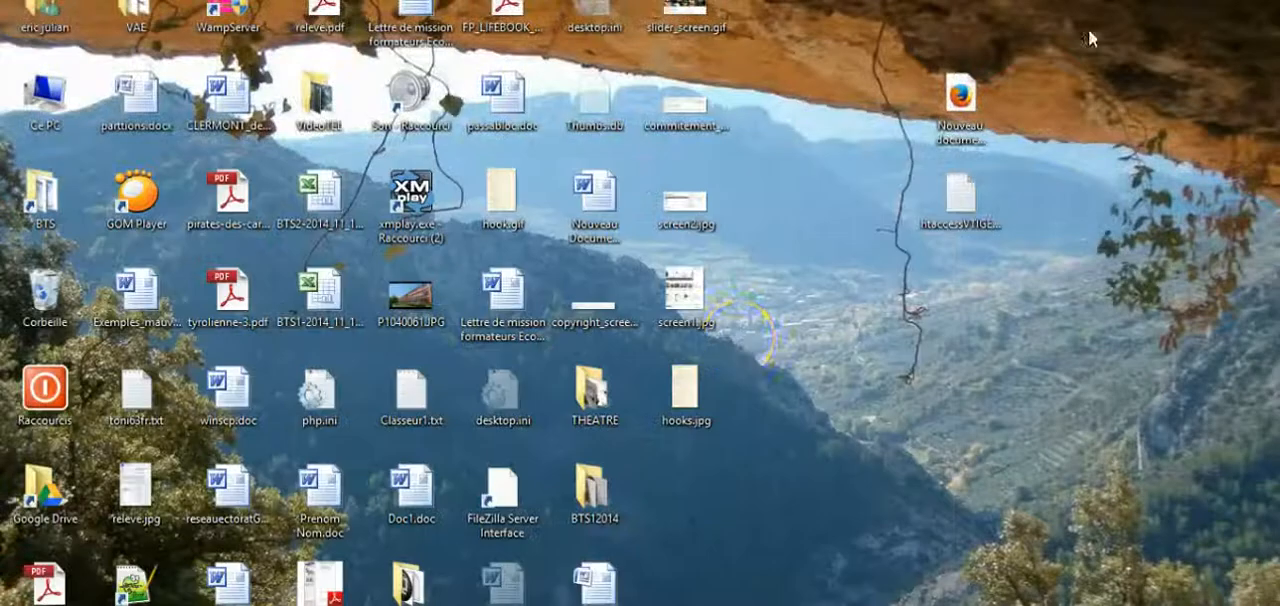
{"action": "double_click", "coordinate": [688, 379]}
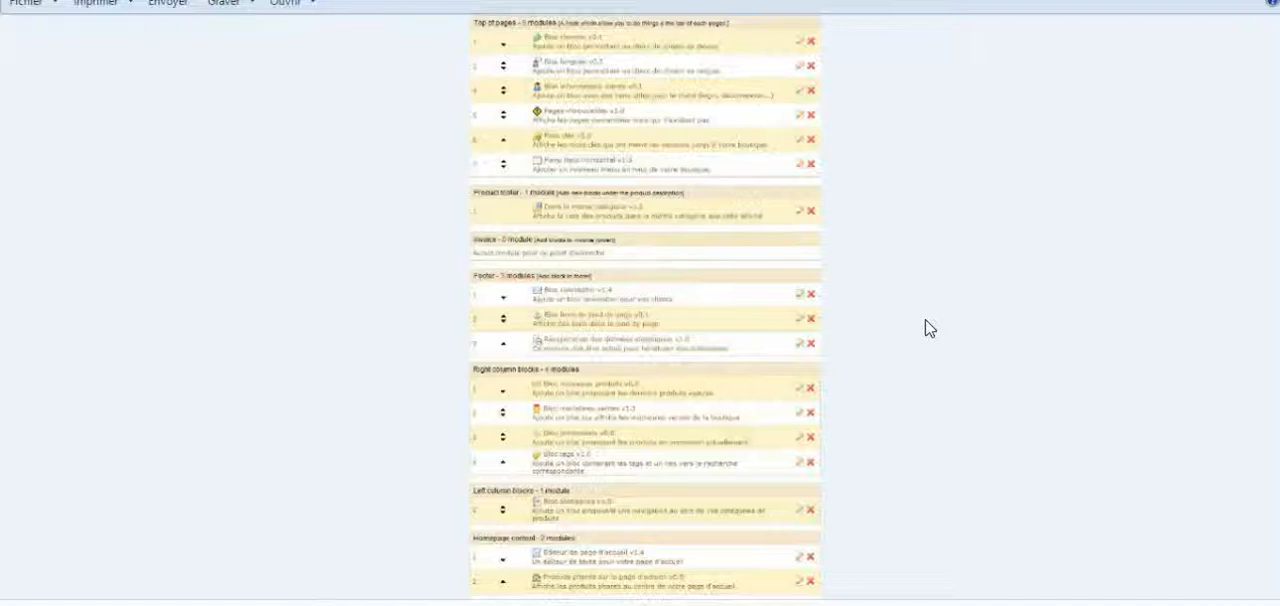
{"action": "left_click", "coordinate": [1264, 1]}
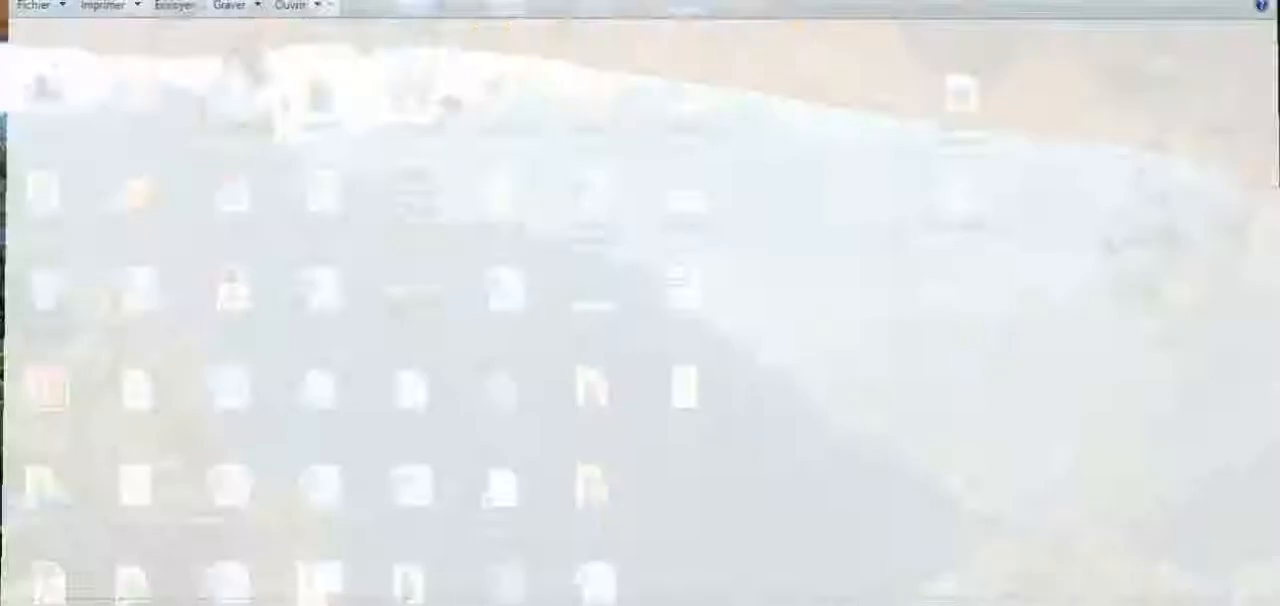
Step: Return to WinSCP and open the modules folder of the matrice package
{"action": "left_click", "coordinate": [300, 604]}
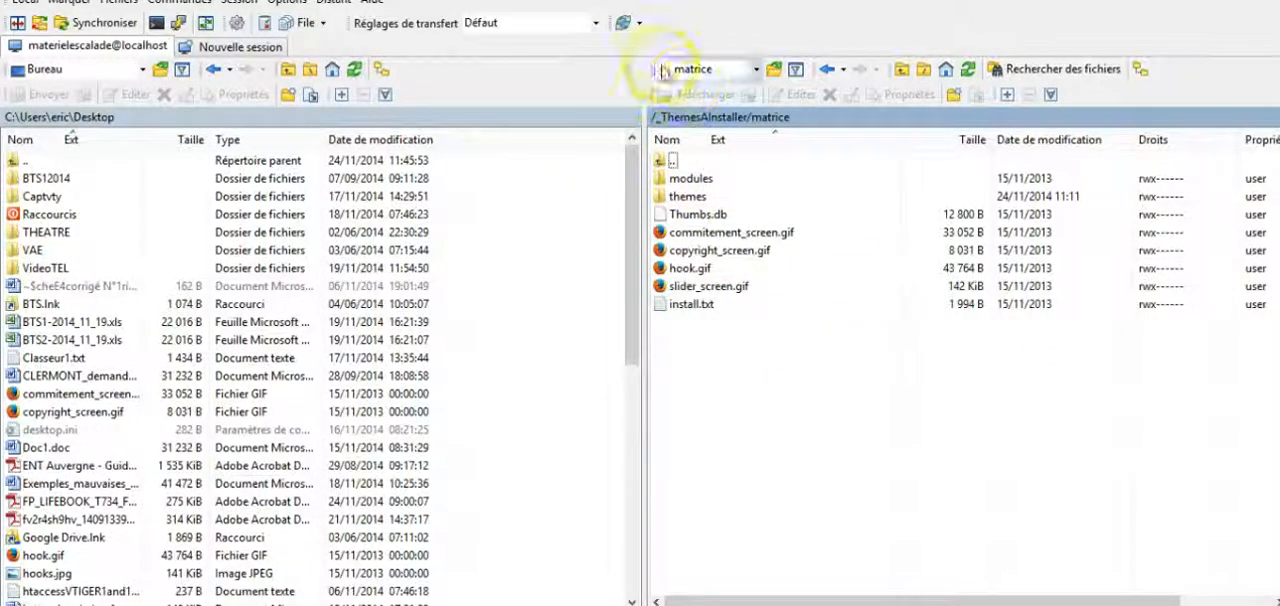
{"action": "left_click", "coordinate": [708, 196]}
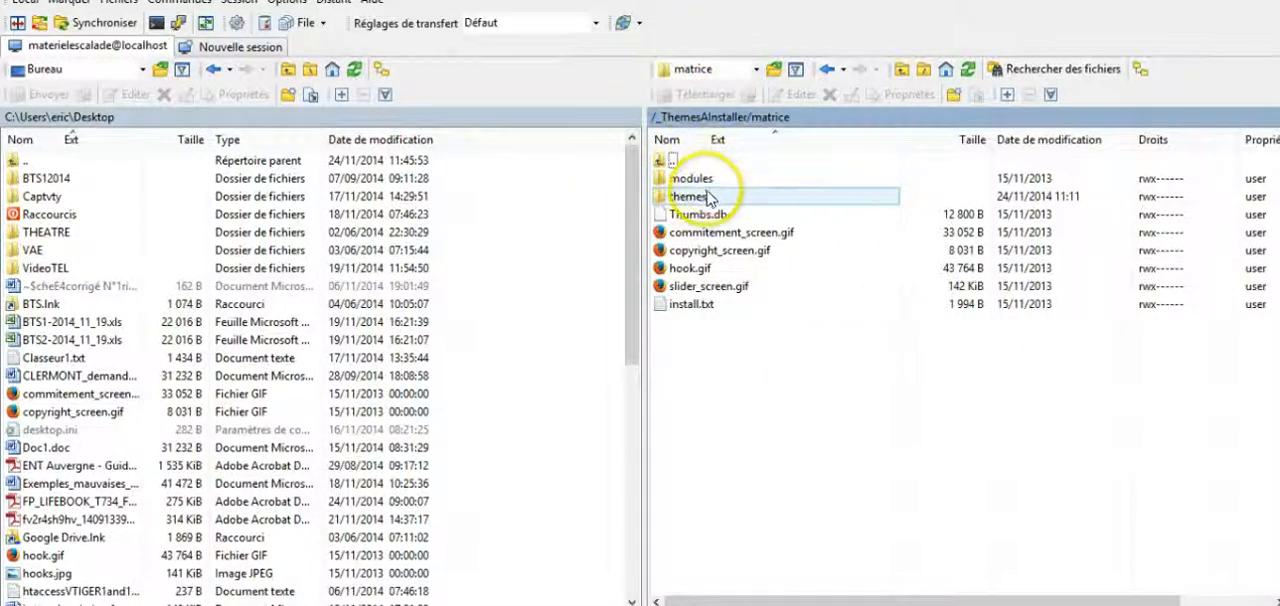
{"action": "left_click", "coordinate": [697, 180]}
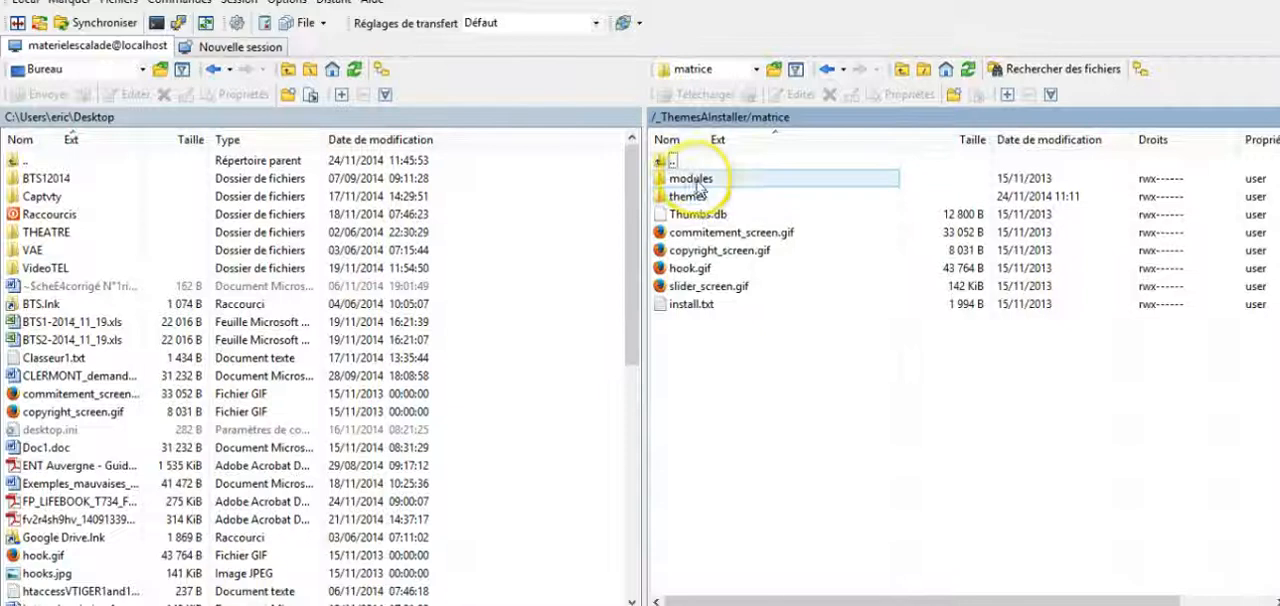
{"action": "double_click", "coordinate": [697, 180]}
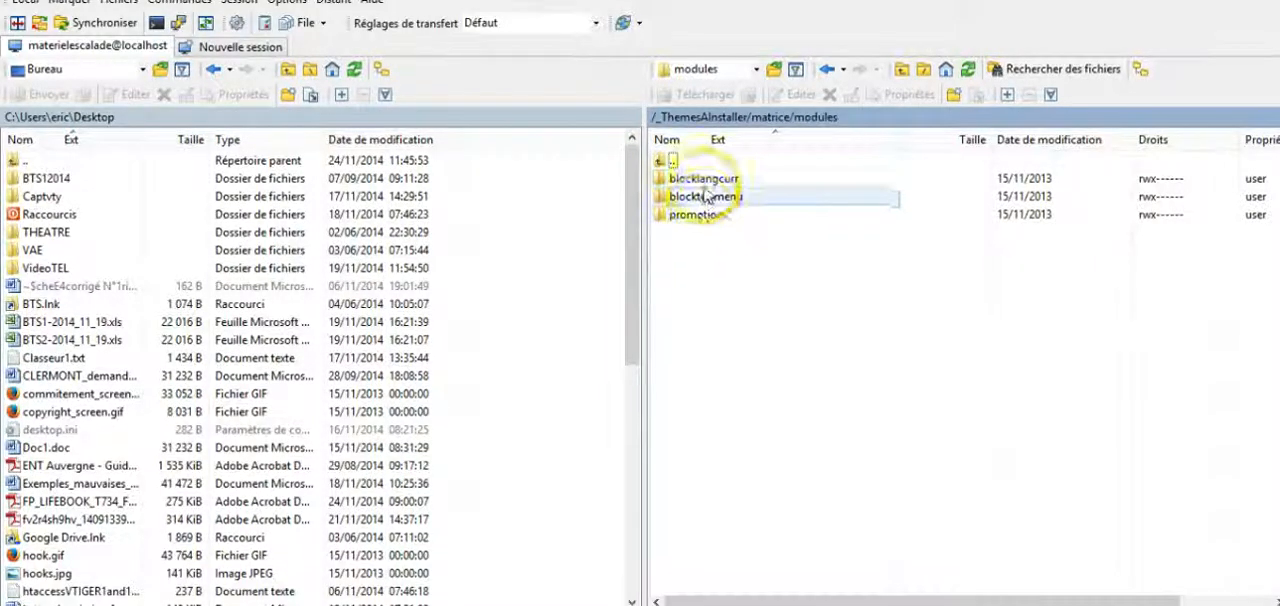
{"action": "left_click", "coordinate": [700, 216]}
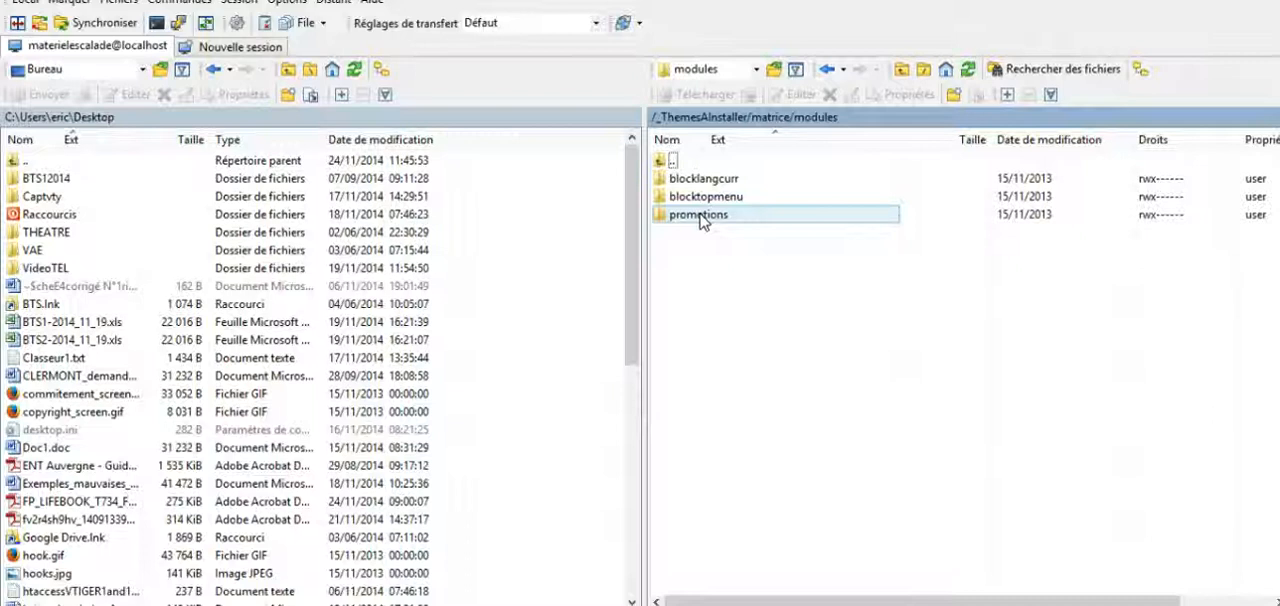
Step: Move the blocklangcurr, blocktopmenu and promotions folders into the site's root modules folder using the remote folder tree
{"action": "left_click", "coordinate": [1141, 70]}
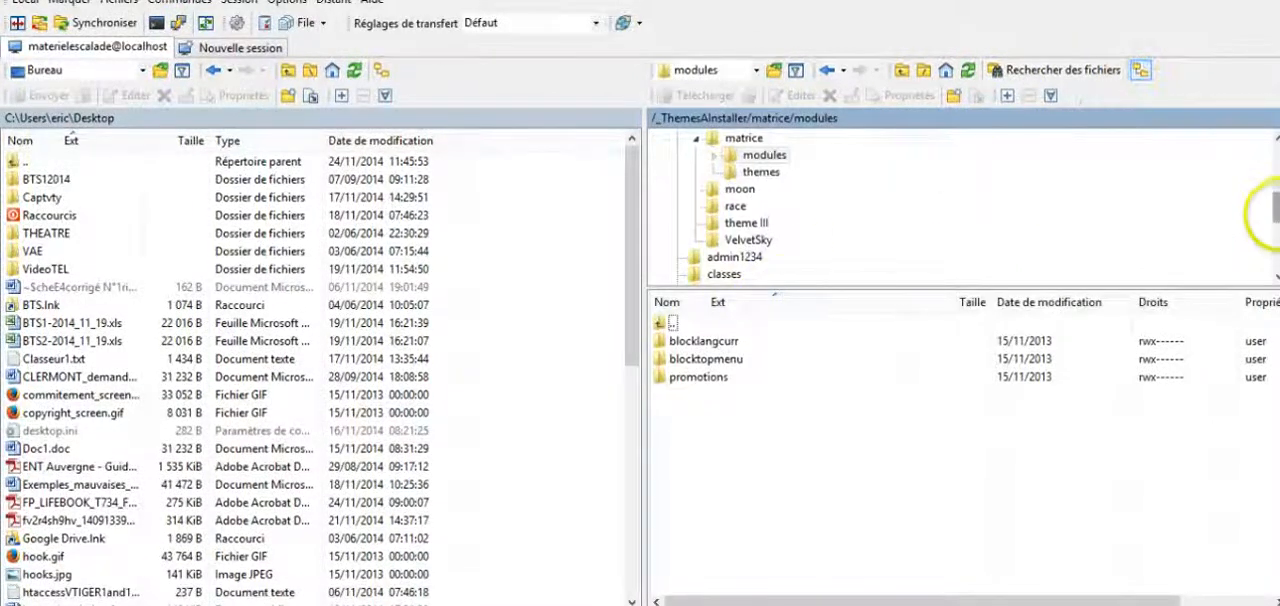
{"action": "scroll", "coordinate": [765, 182], "scroll_direction": "down", "scroll_amount": 3}
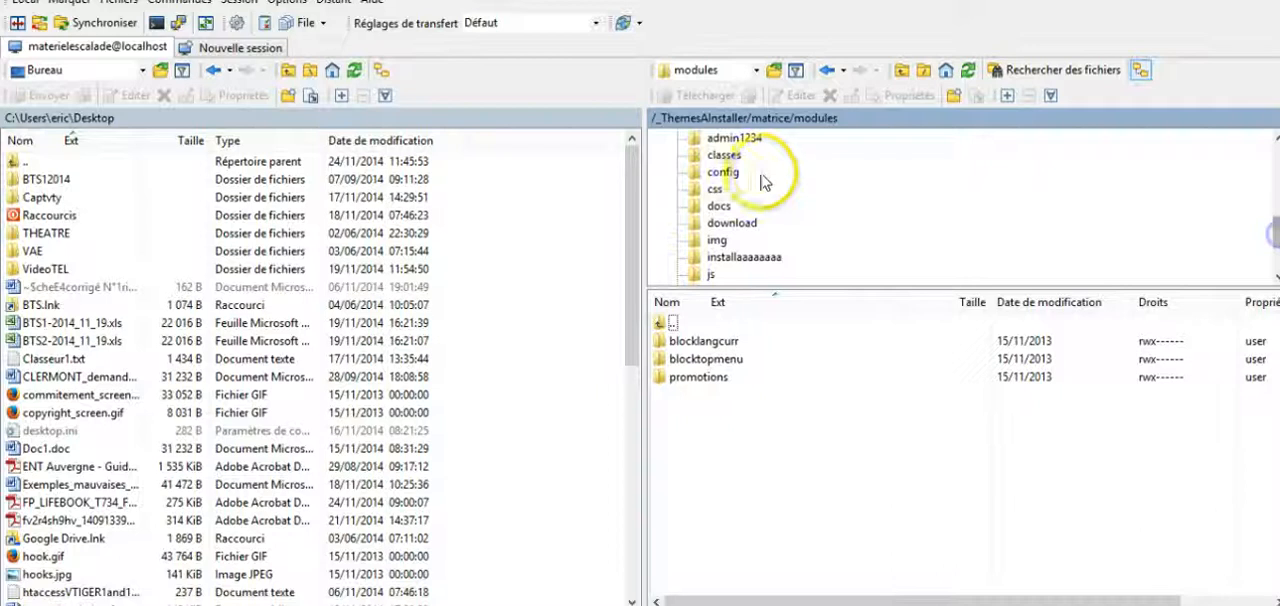
{"action": "left_click_drag", "start_coordinate": [1275, 222], "coordinate": [1275, 262]}
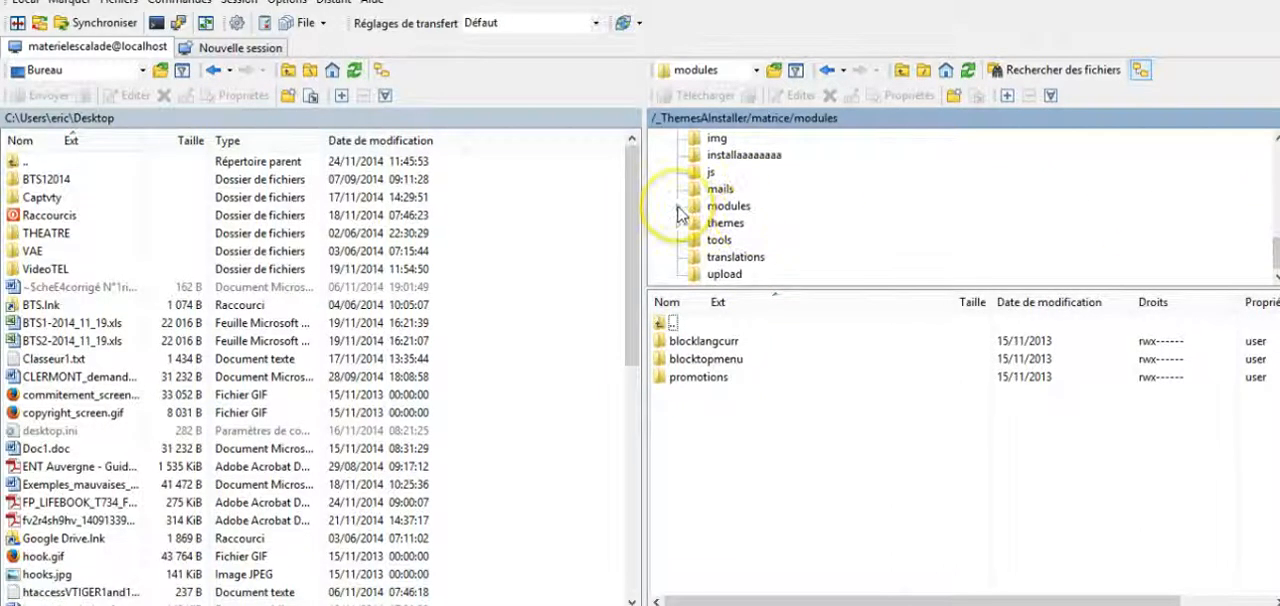
{"action": "left_click", "coordinate": [700, 341]}
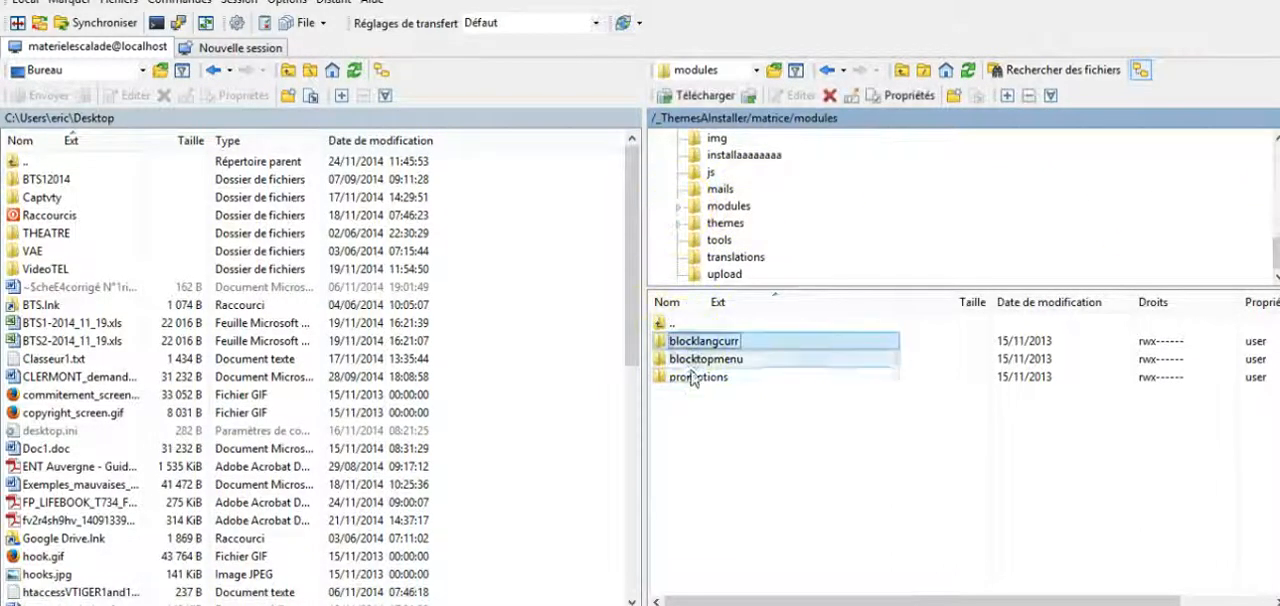
{"action": "left_click", "coordinate": [693, 378], "text": "ctrl"}
{"action": "left_click", "coordinate": [693, 378], "text": "shift"}
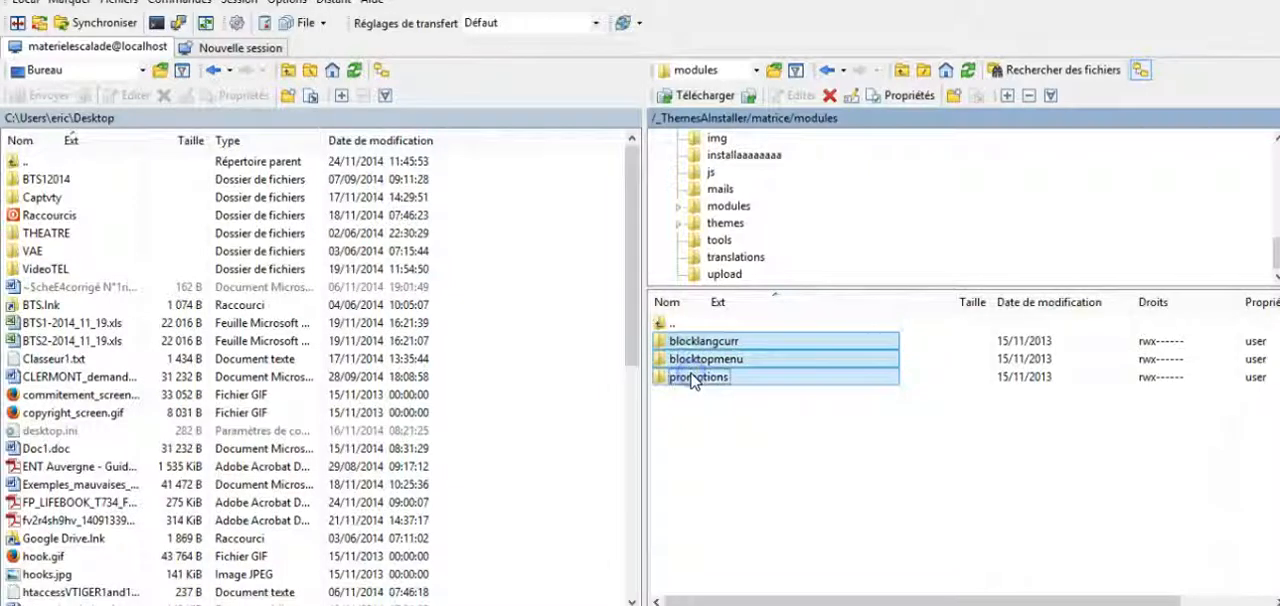
{"action": "left_click_drag", "start_coordinate": [722, 330], "coordinate": [745, 222]}
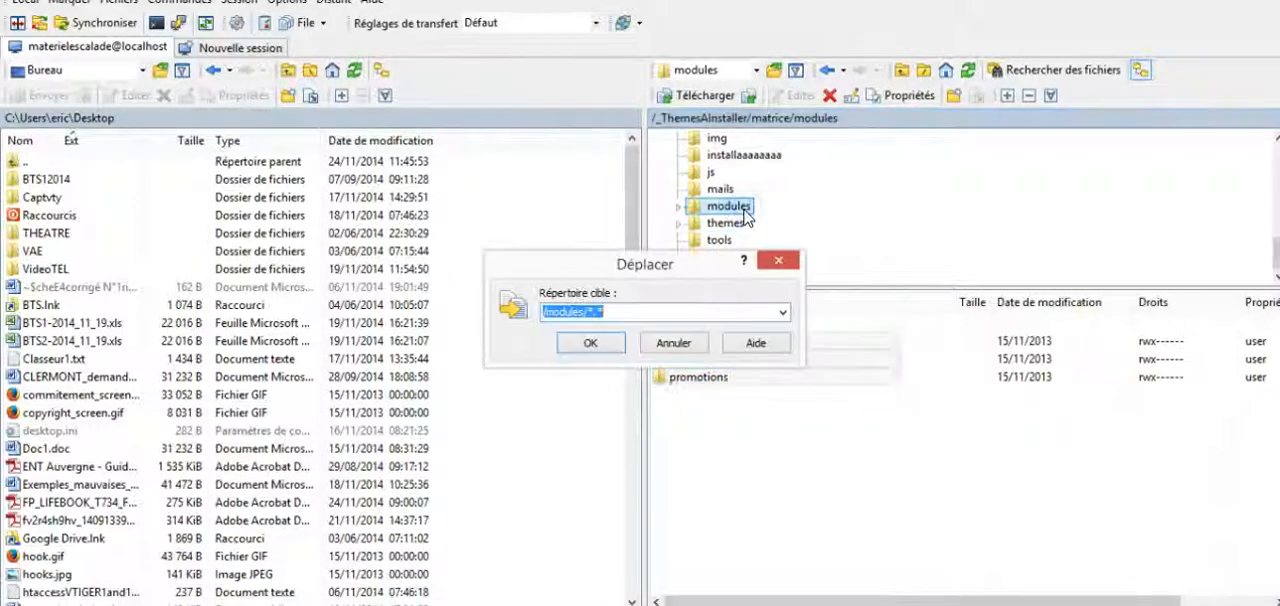
{"action": "left_click", "coordinate": [590, 340]}
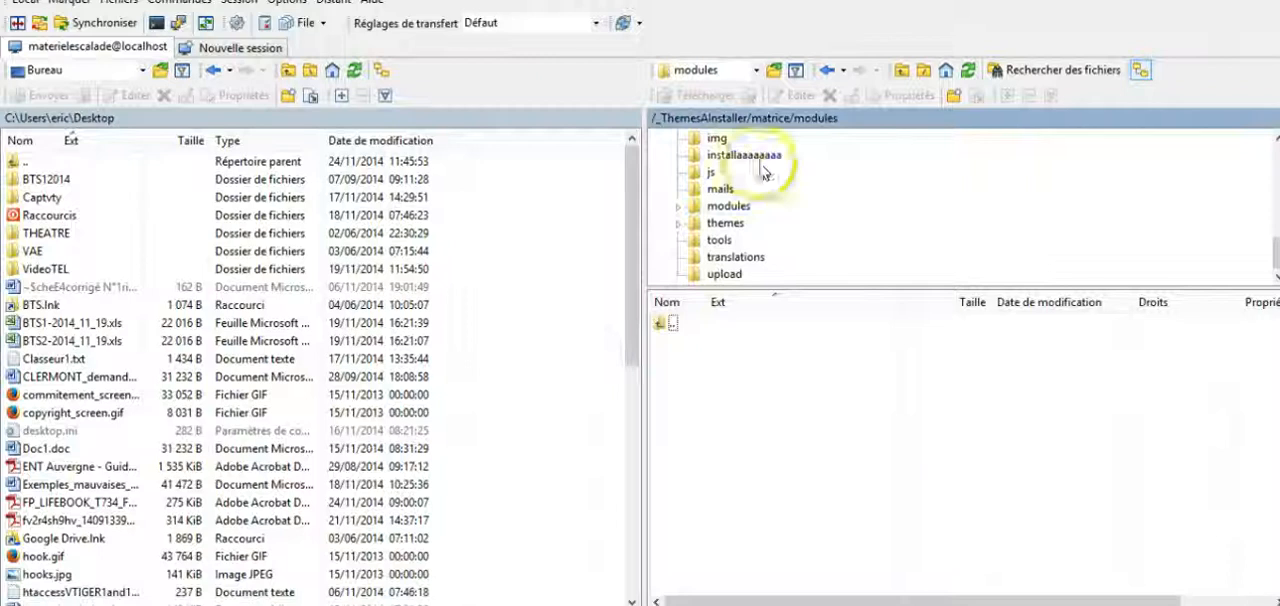
{"action": "left_click", "coordinate": [728, 207]}
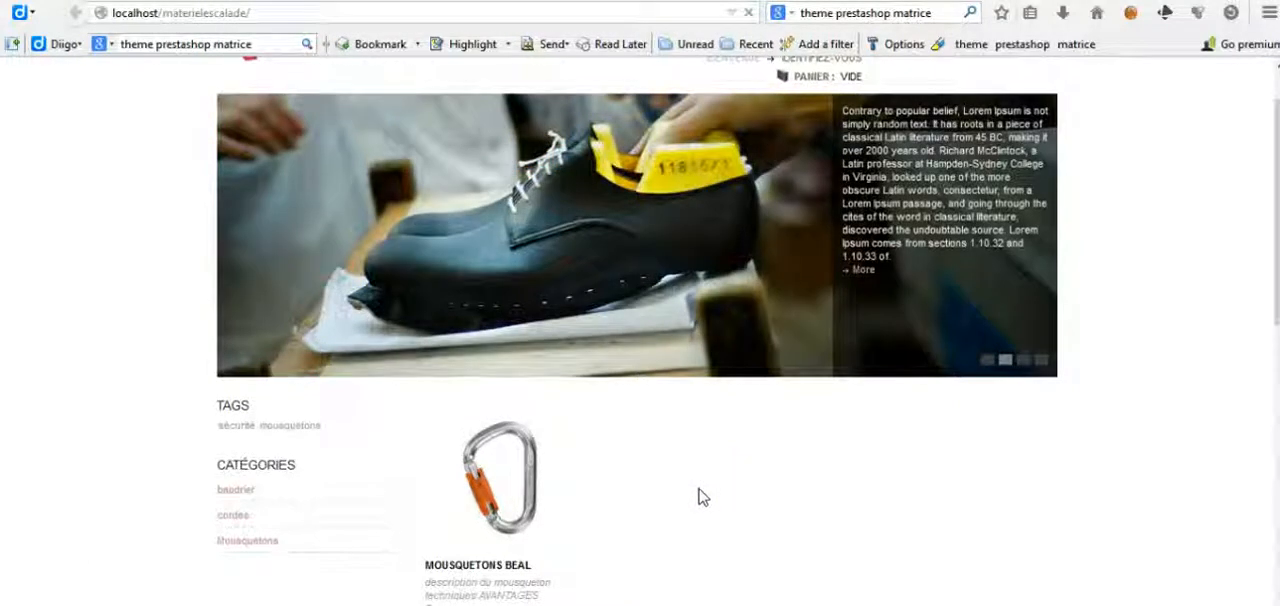
Step: Switch to Firefox and review the storefront's home page blocks down to the footer
{"action": "left_click", "coordinate": [1078, 518]}
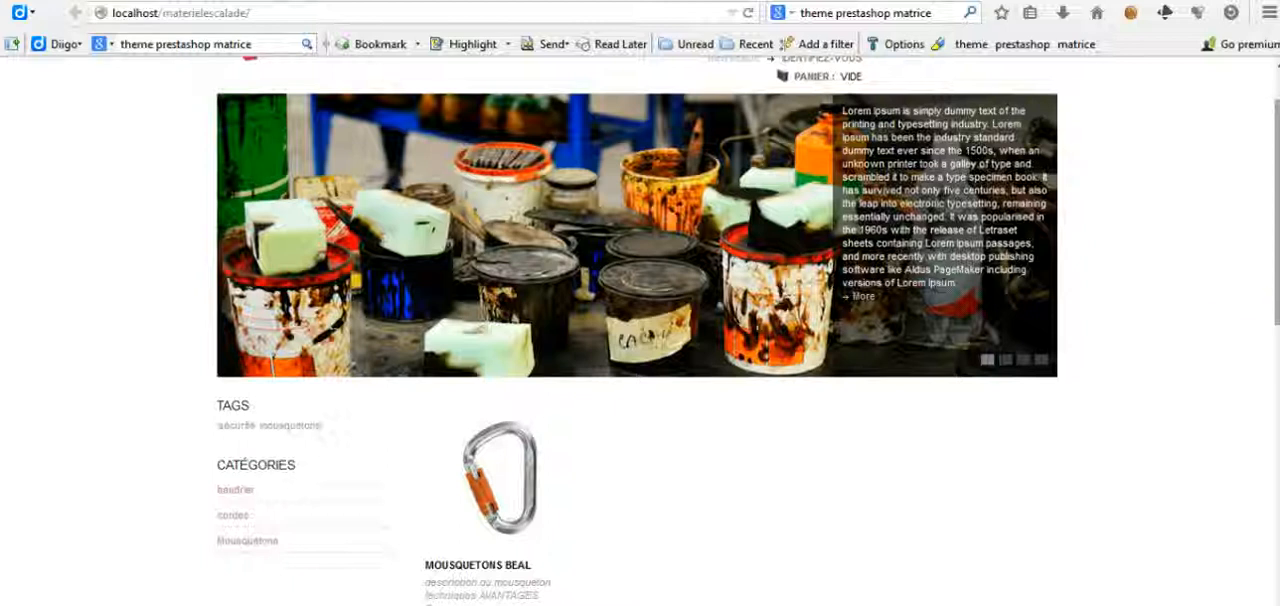
{"action": "left_click_drag", "start_coordinate": [1265, 235], "coordinate": [1275, 553]}
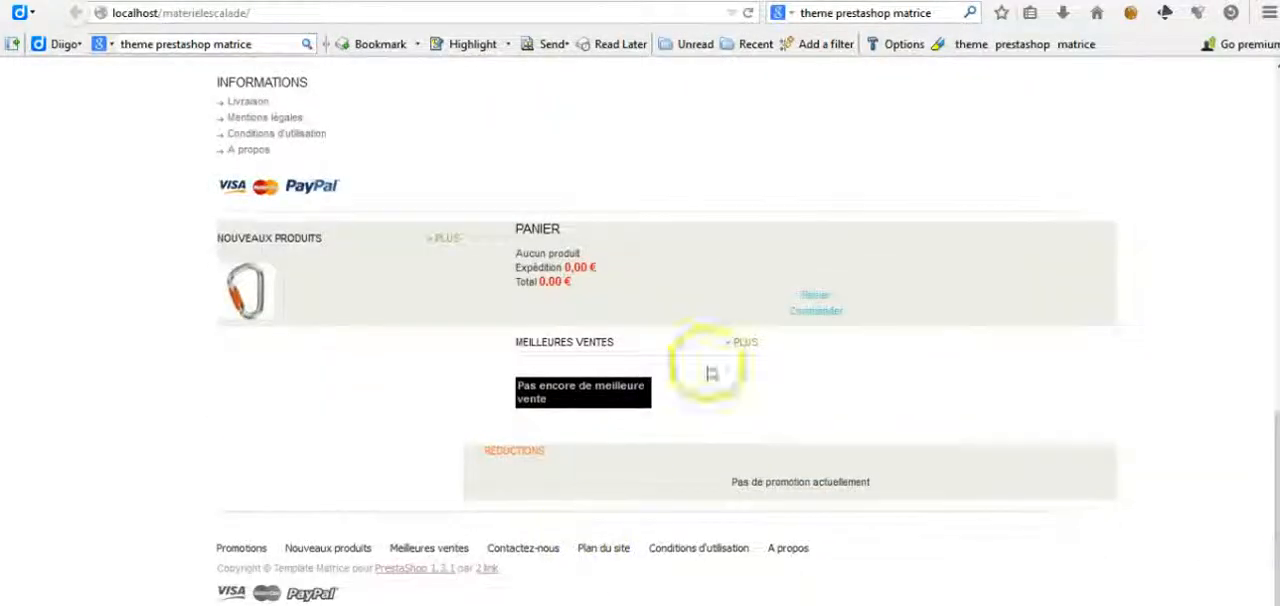
{"action": "left_click_drag", "start_coordinate": [1275, 478], "coordinate": [1260, 276]}
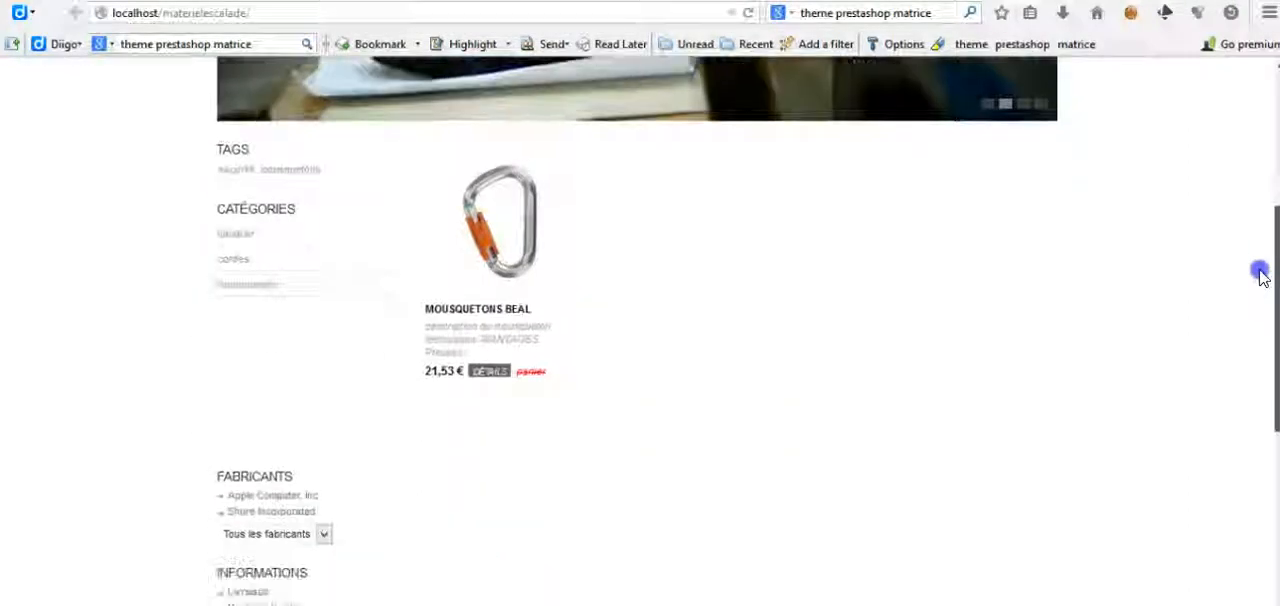